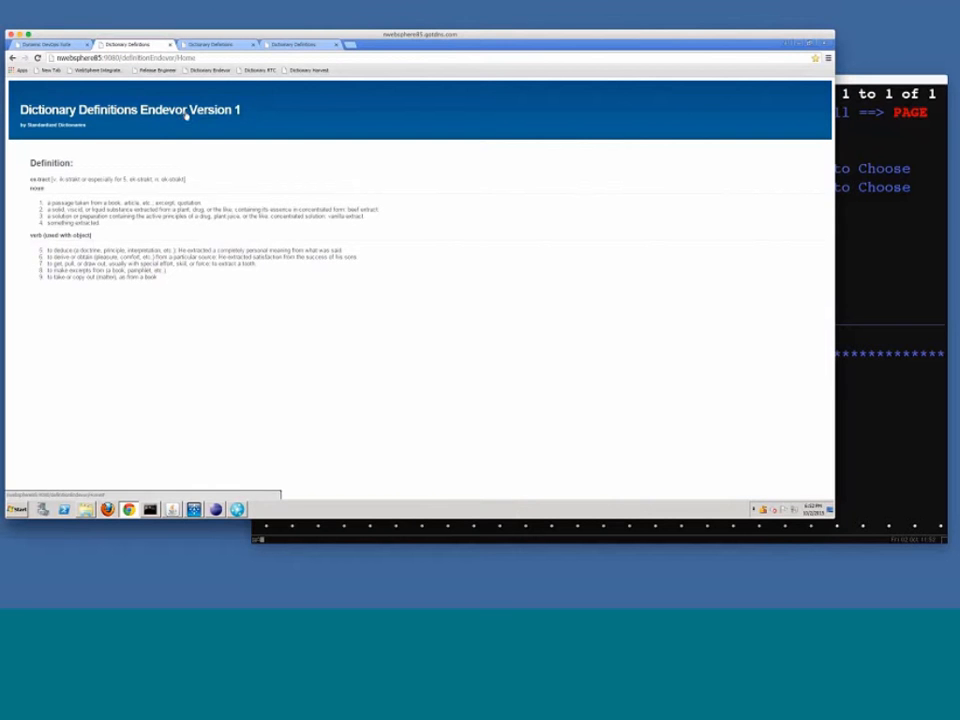
View the Endevor, RTC and Harvest dictionary definition pages, and return to the Release Version 1 page
{"action": "left_click", "coordinate": [221, 44]}
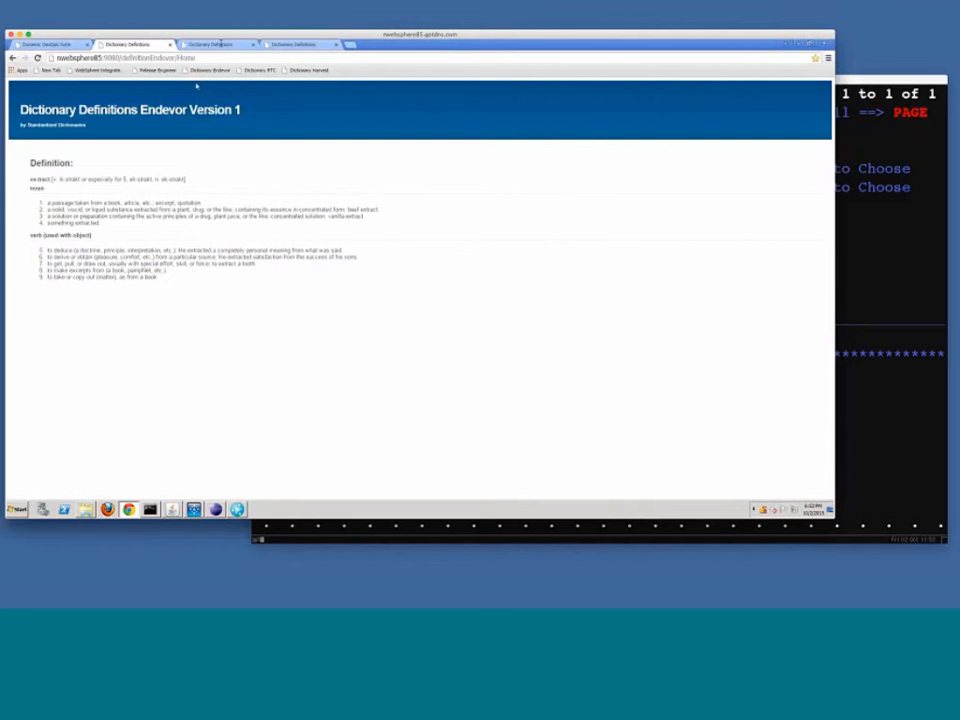
{"action": "left_click", "coordinate": [321, 45]}
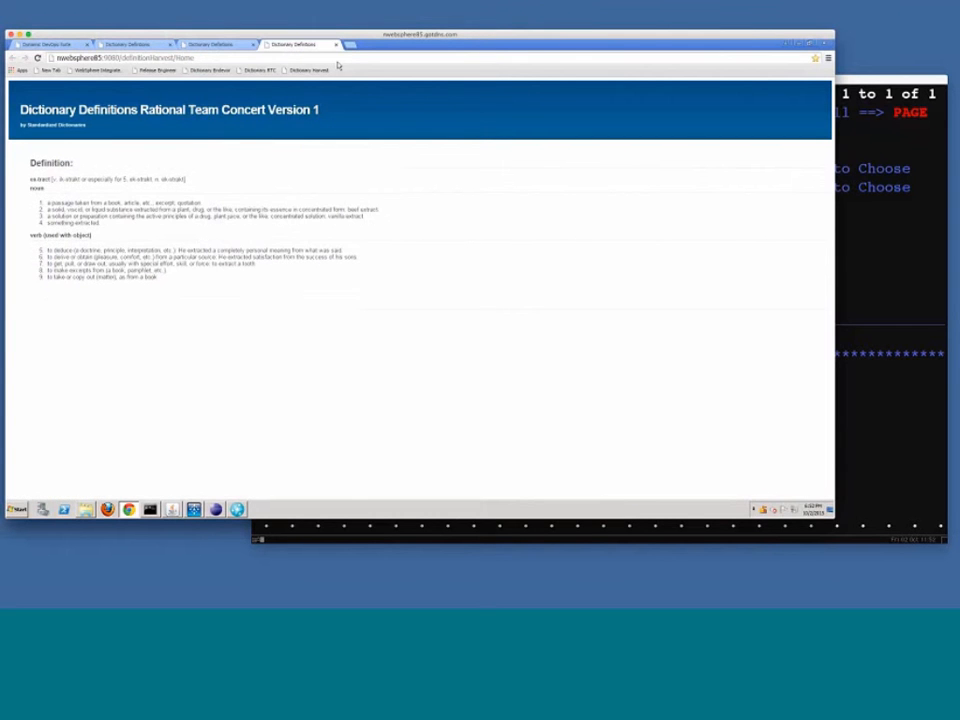
{"action": "left_click", "coordinate": [55, 47]}
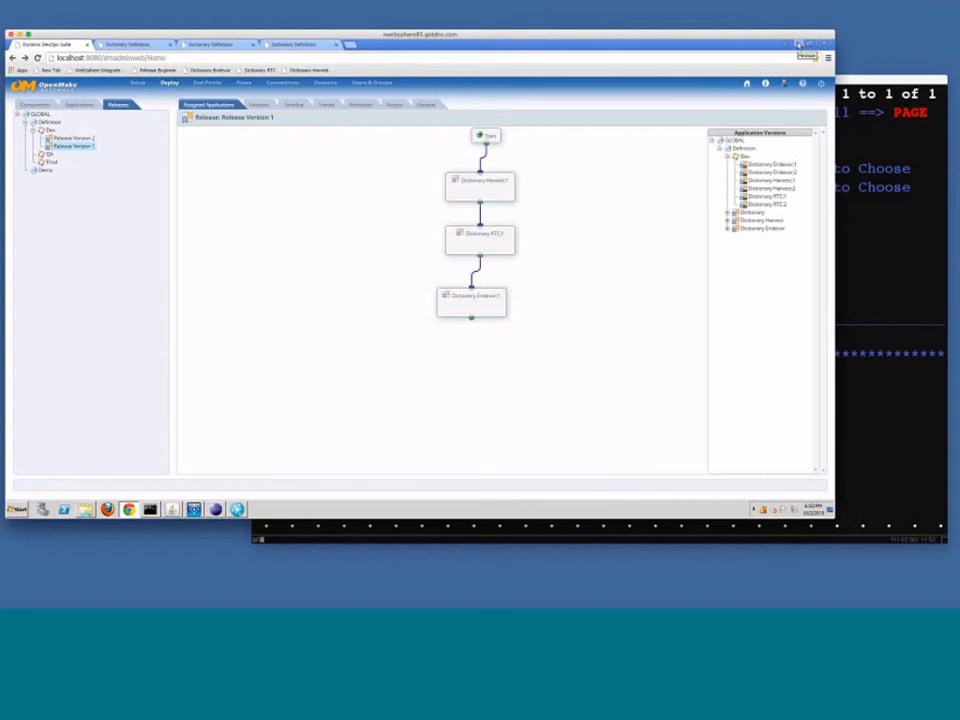
Switch to Eclipse, change the heading in Home.java to "Dictionary Definitions Harvest Version 2", and save the file
{"action": "left_click", "coordinate": [798, 44]}
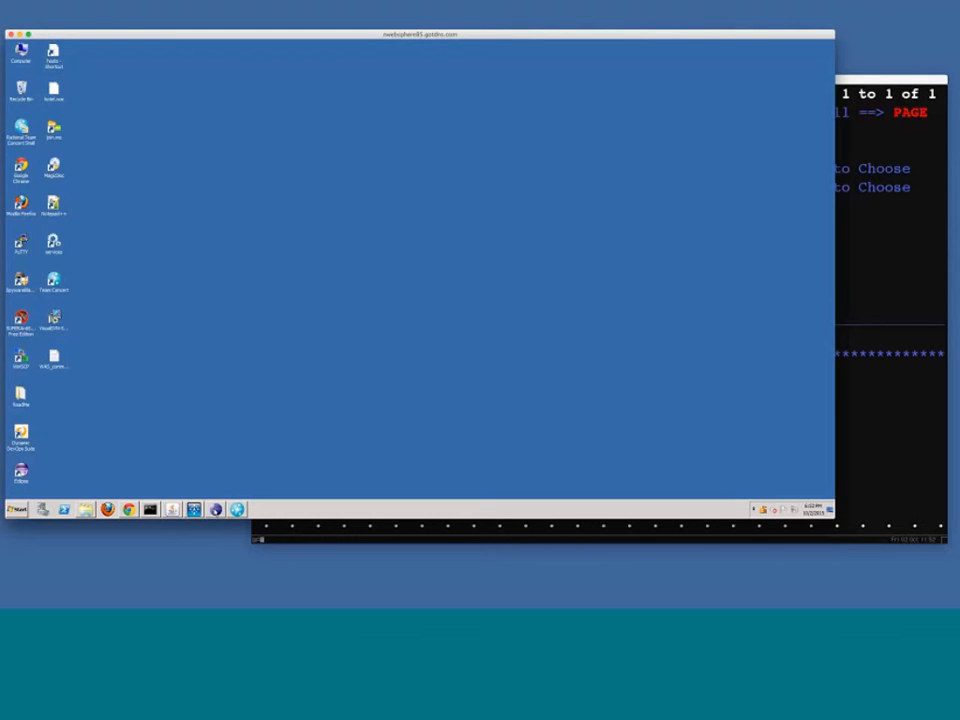
{"action": "left_click", "coordinate": [215, 509]}
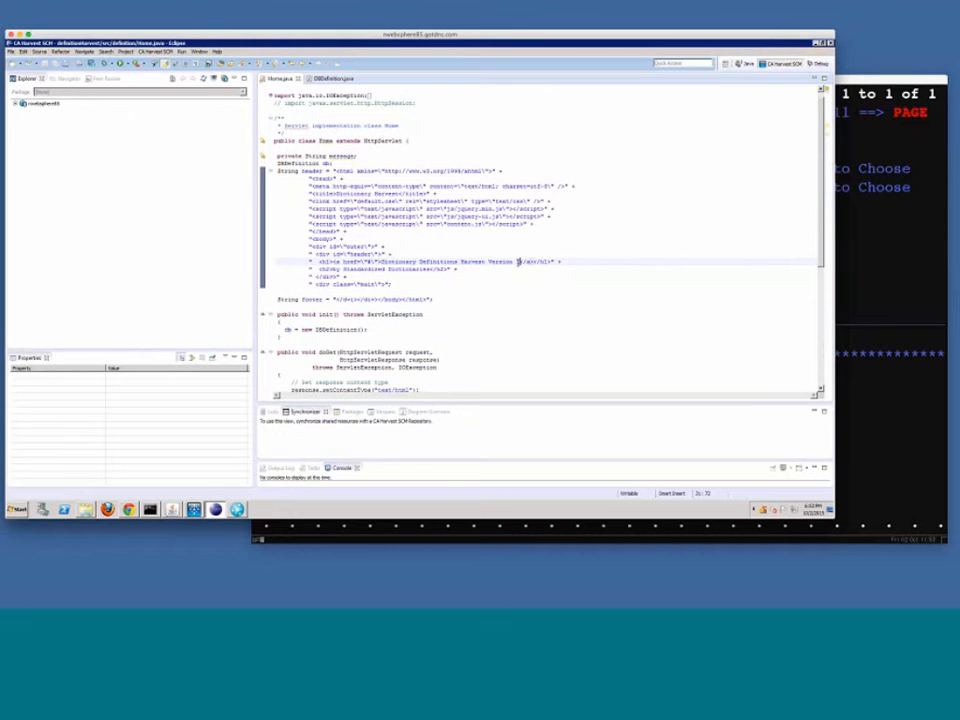
{"action": "key", "text": "BackSpace"}
{"action": "type", "text": "2"}
{"action": "left_click", "coordinate": [413, 240]}
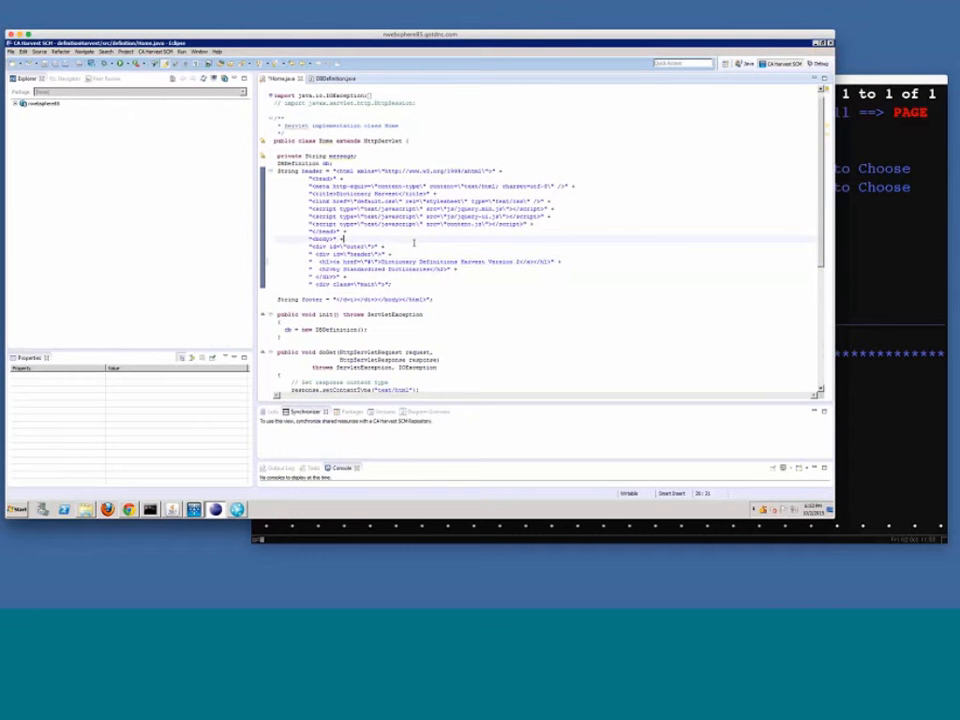
{"action": "right_click", "coordinate": [413, 242]}
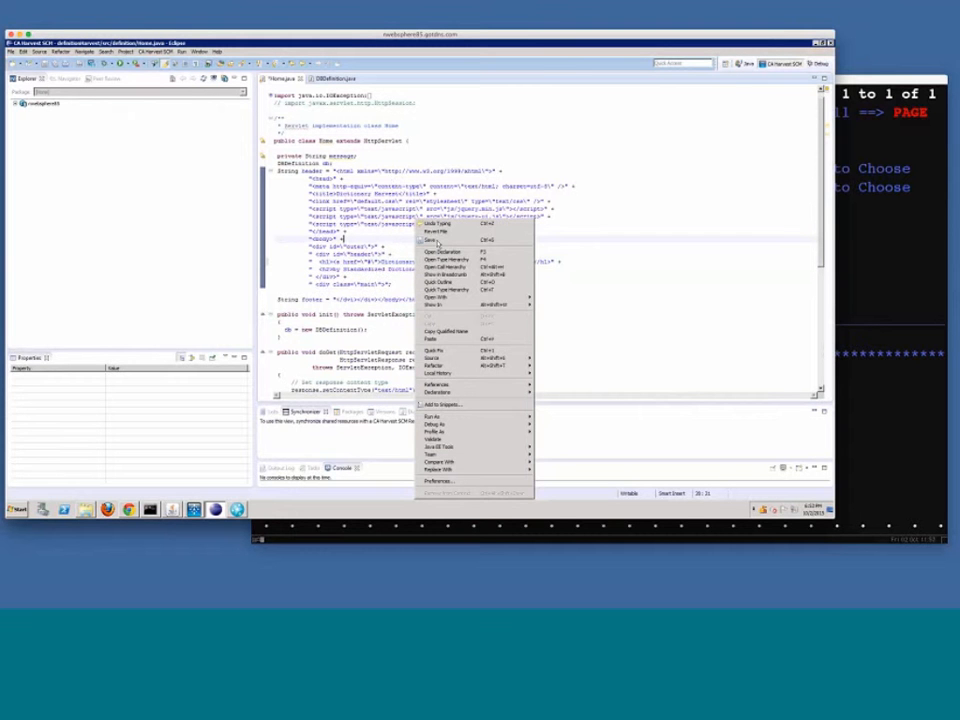
{"action": "left_click", "coordinate": [436, 240]}
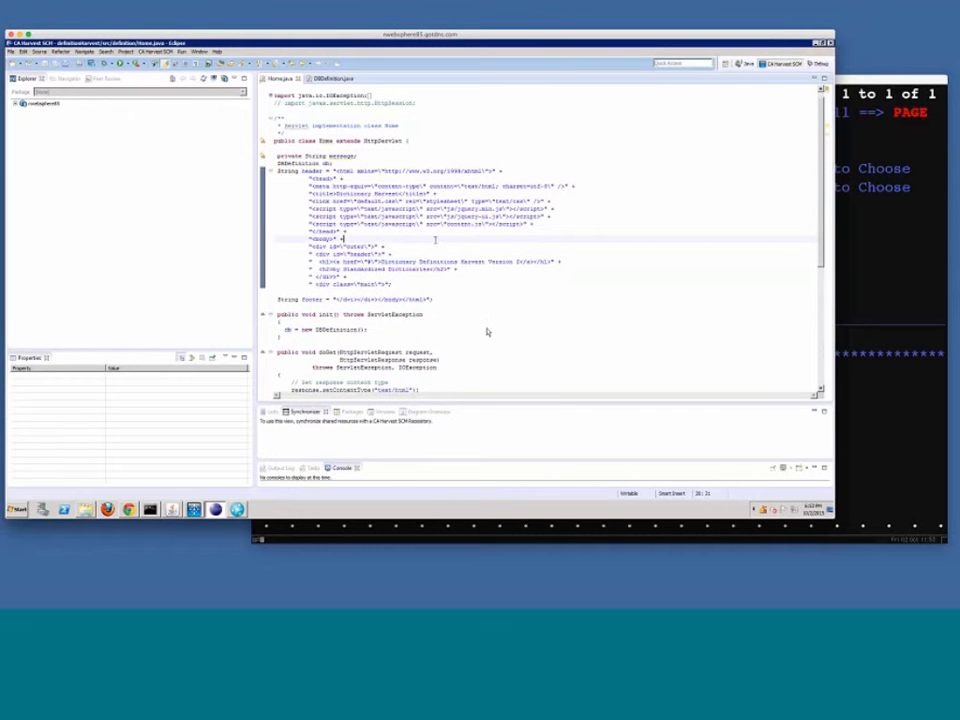
Commit the edited Home.java to the CA Harvest repository
{"action": "right_click", "coordinate": [435, 240]}
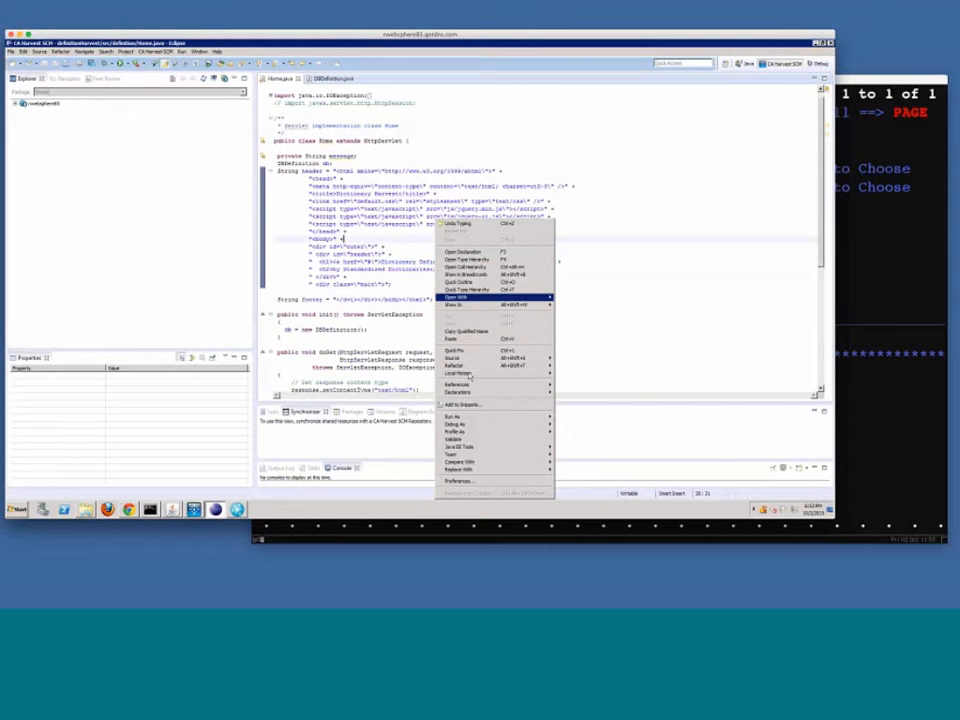
{"action": "mouse_move", "coordinate": [470, 454]}
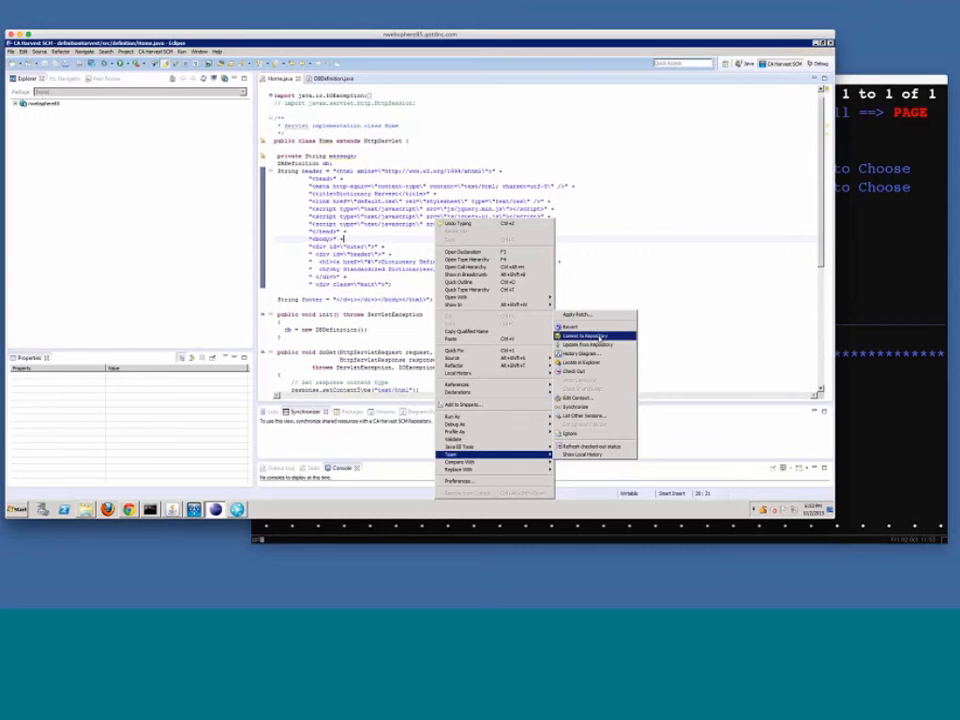
{"action": "left_click", "coordinate": [580, 336]}
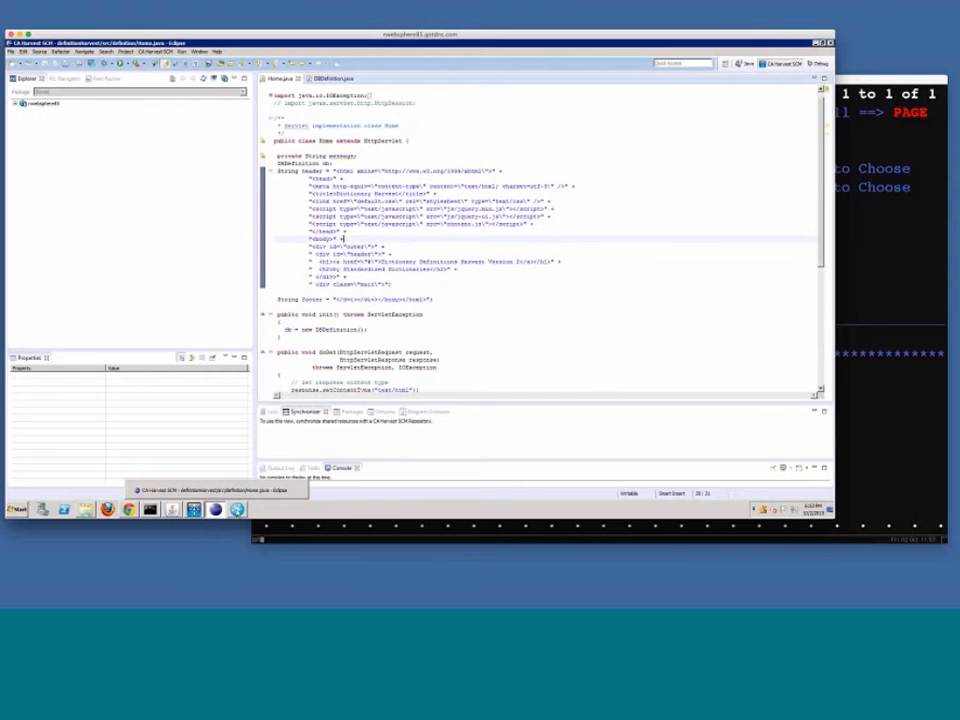
Switch to the CA Harvest Workbench and execute the Meister build on the Dev state of the Dictionary project
{"action": "left_click", "coordinate": [238, 511]}
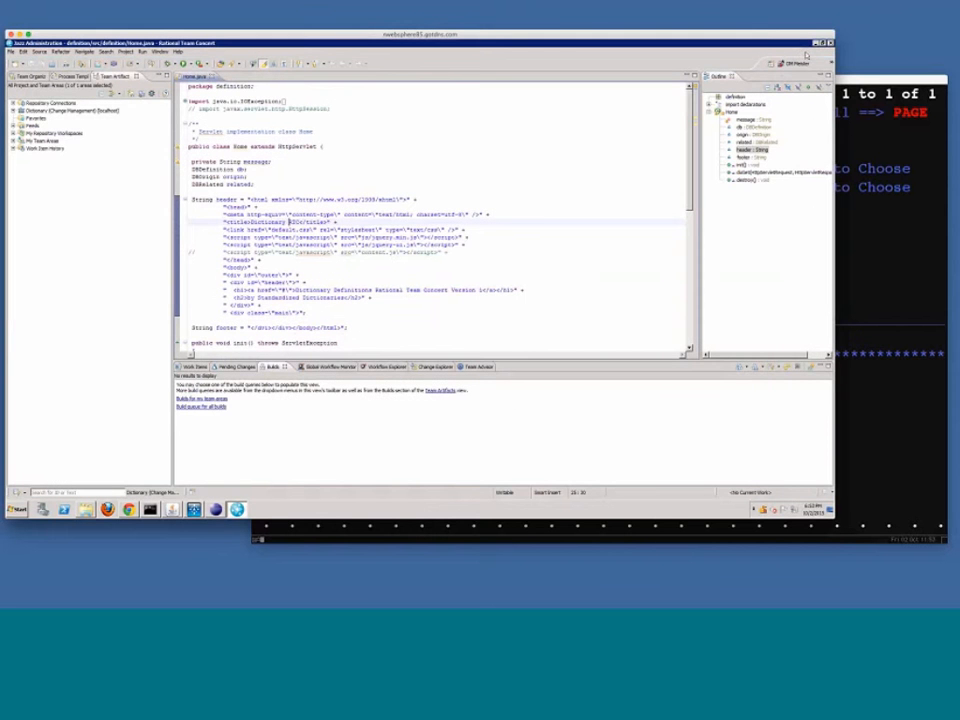
{"action": "left_click", "coordinate": [194, 511]}
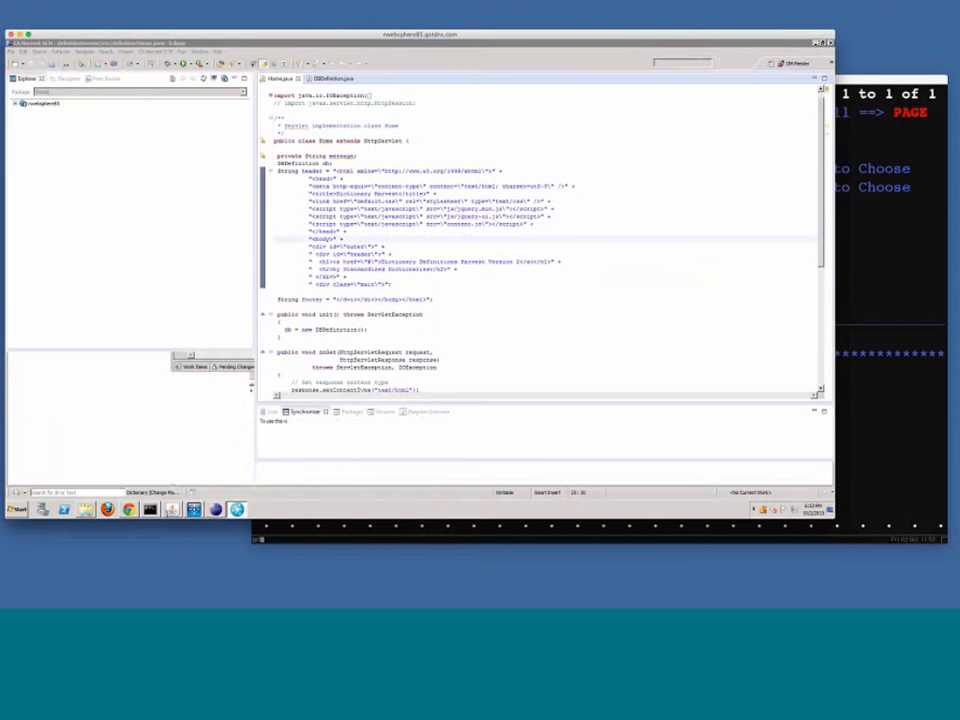
{"action": "left_click", "coordinate": [196, 512]}
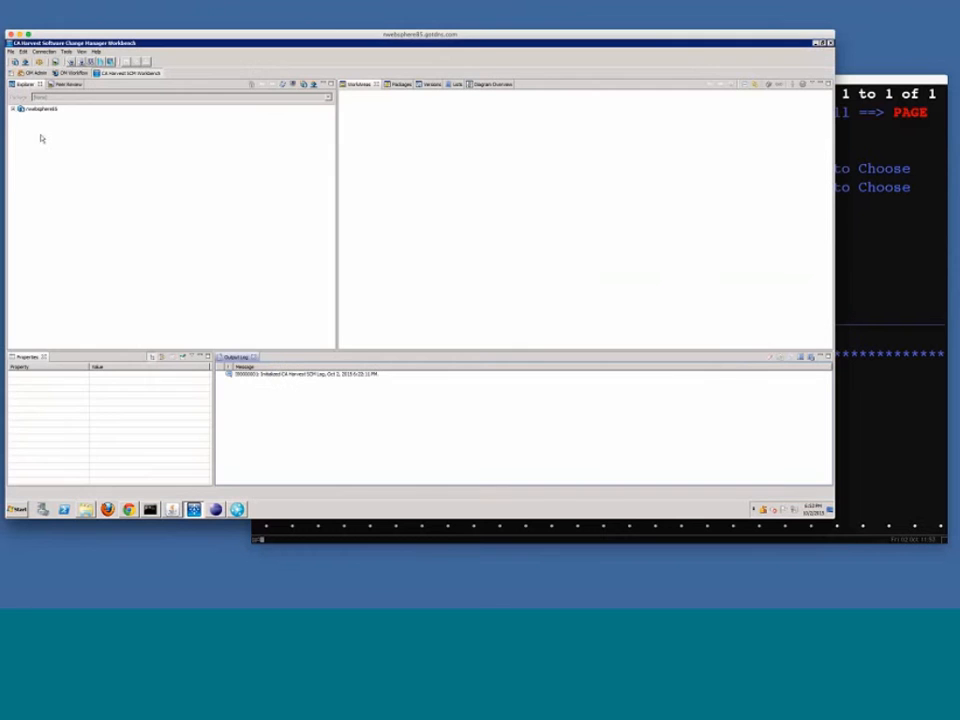
{"action": "left_click", "coordinate": [14, 109]}
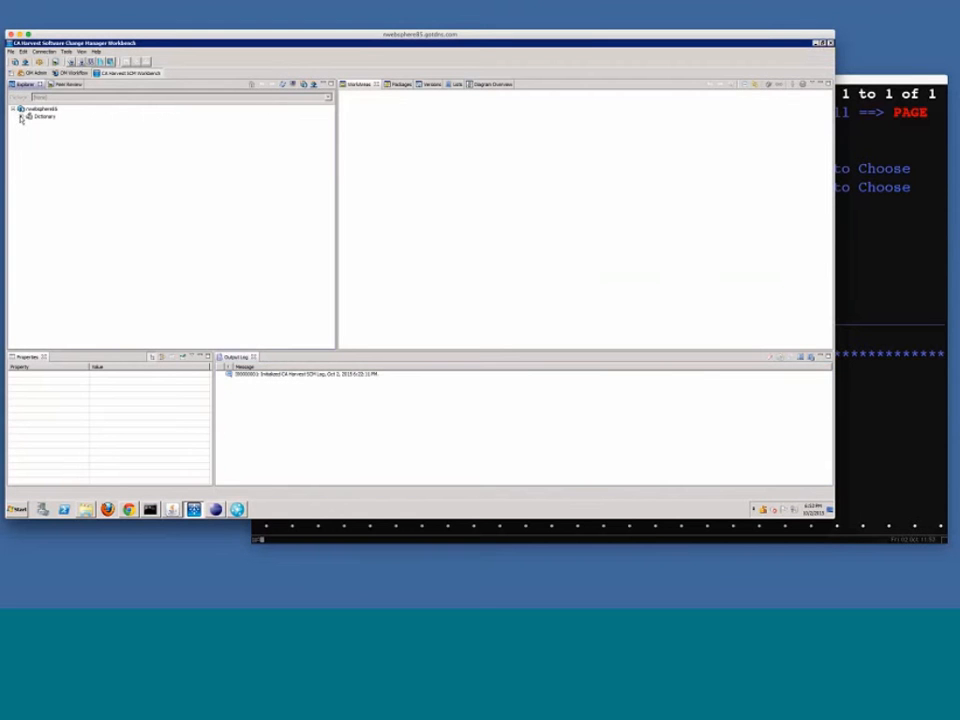
{"action": "left_click", "coordinate": [21, 117]}
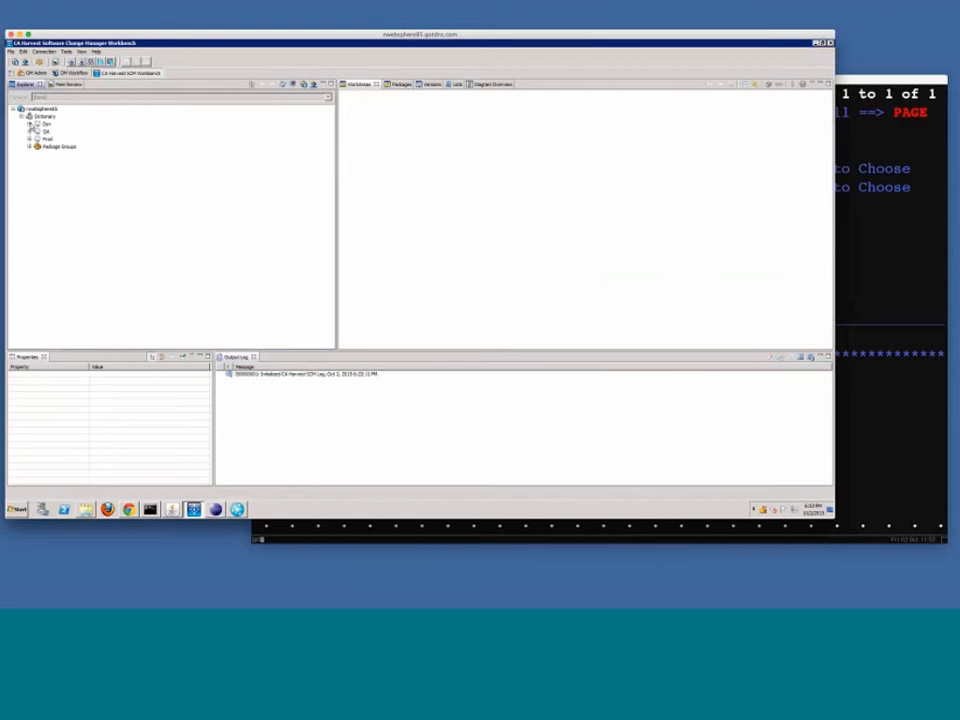
{"action": "double_click", "coordinate": [46, 123]}
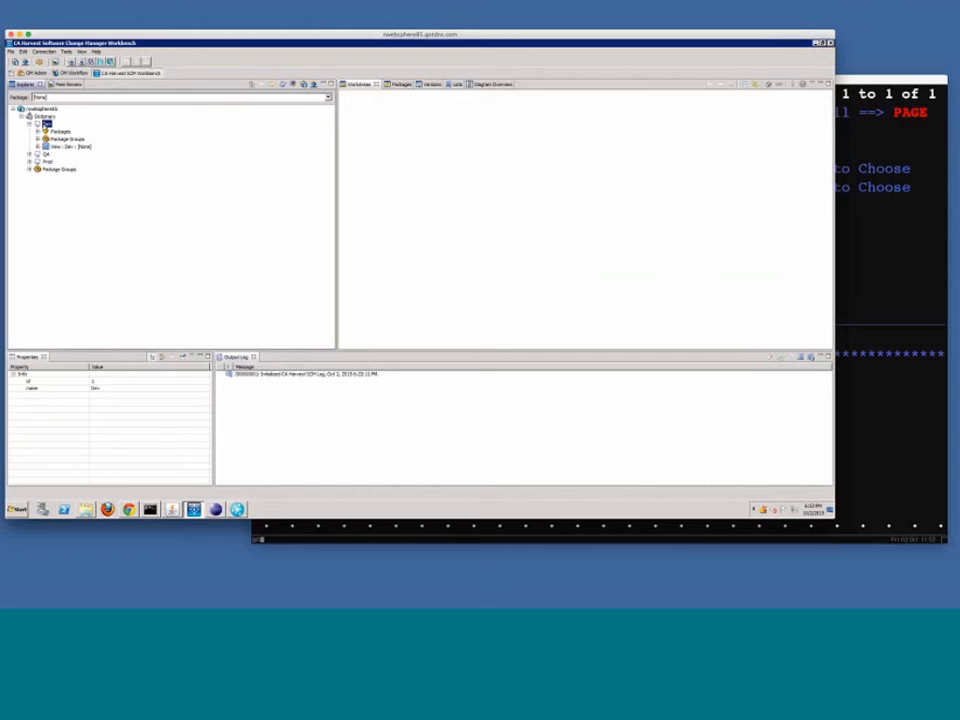
{"action": "right_click", "coordinate": [45, 123]}
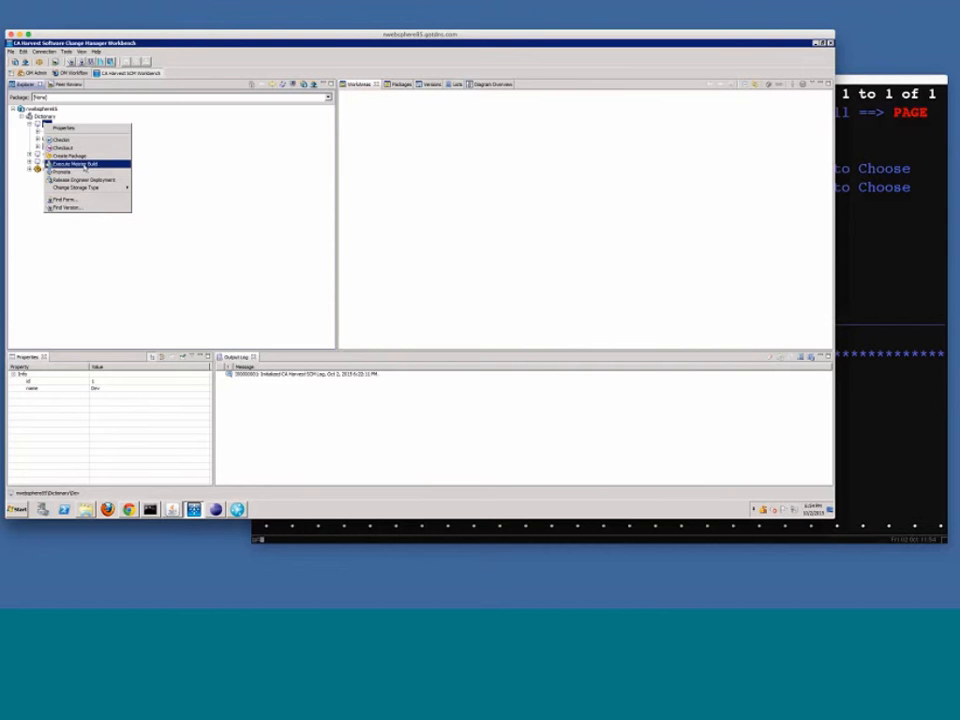
{"action": "left_click", "coordinate": [85, 164]}
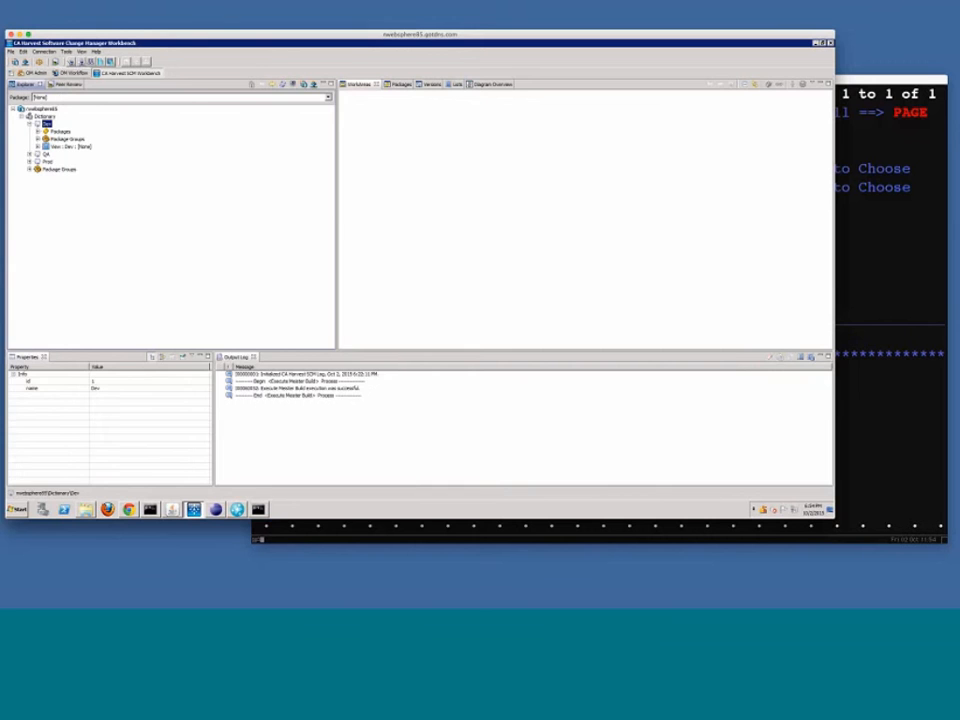
Check the build's workflow activities, and inspect the definitionHarvest.war version in Dev's Binary Update 2 package
{"action": "left_click", "coordinate": [70, 73]}
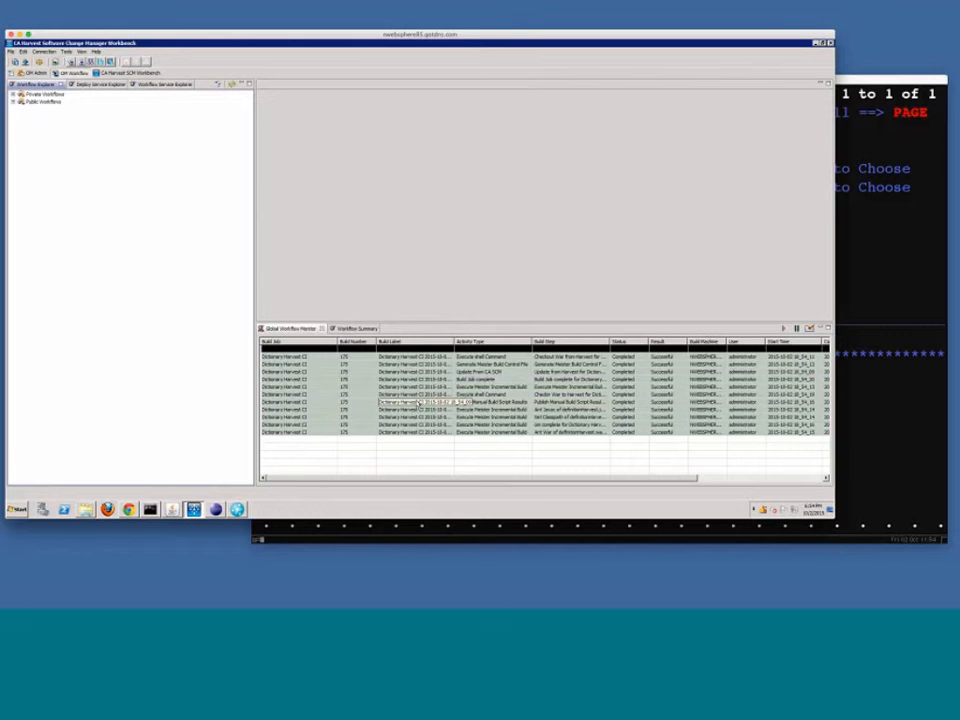
{"action": "left_click", "coordinate": [125, 75]}
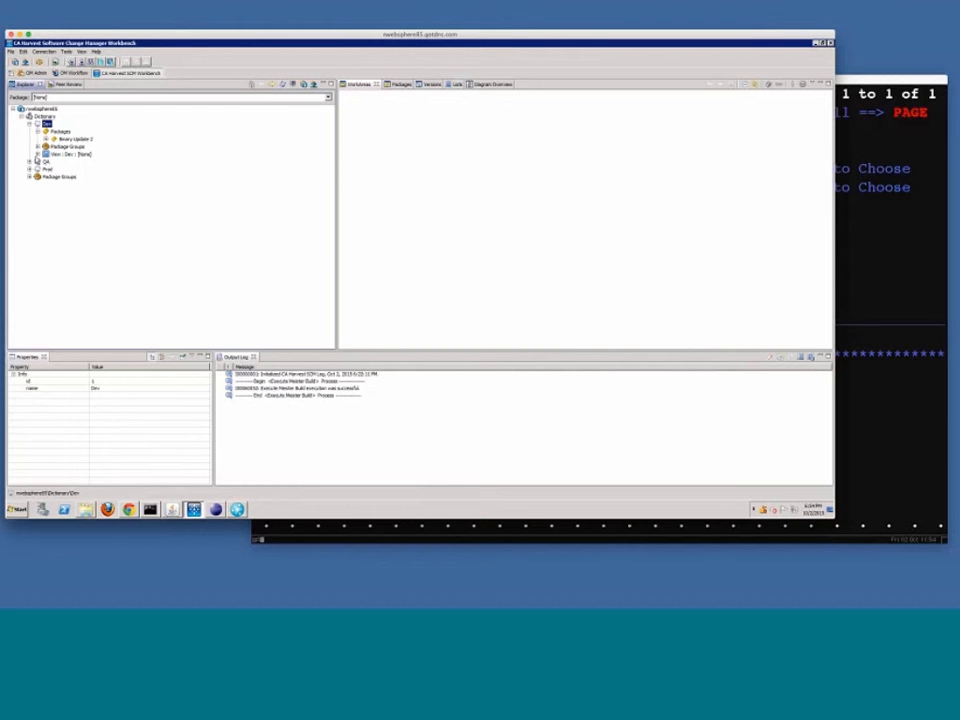
{"action": "left_click", "coordinate": [46, 139]}
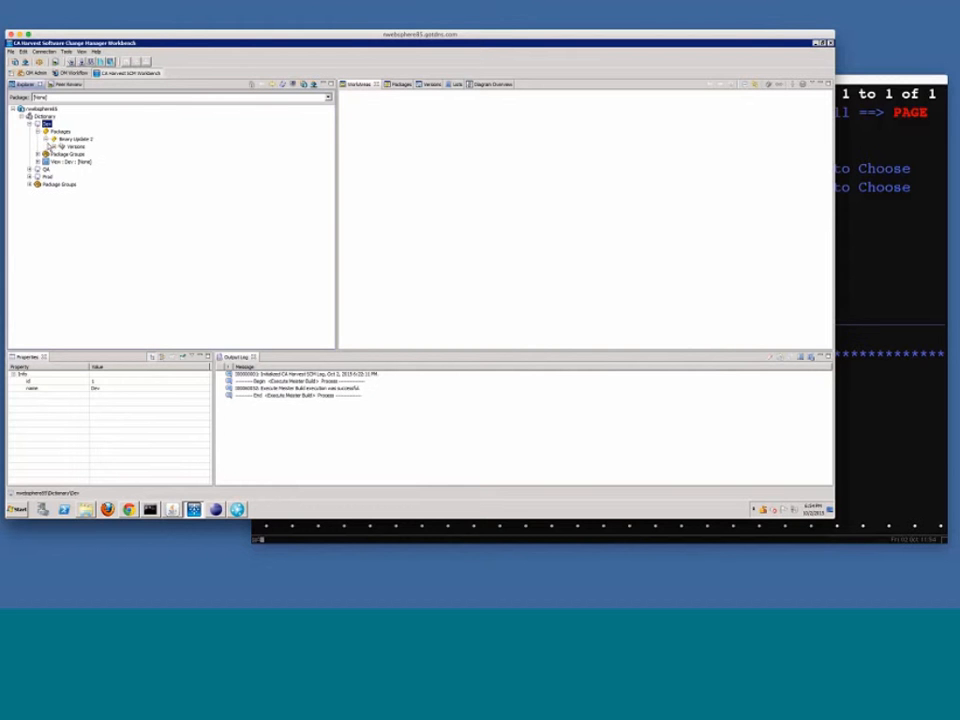
{"action": "left_click", "coordinate": [54, 147]}
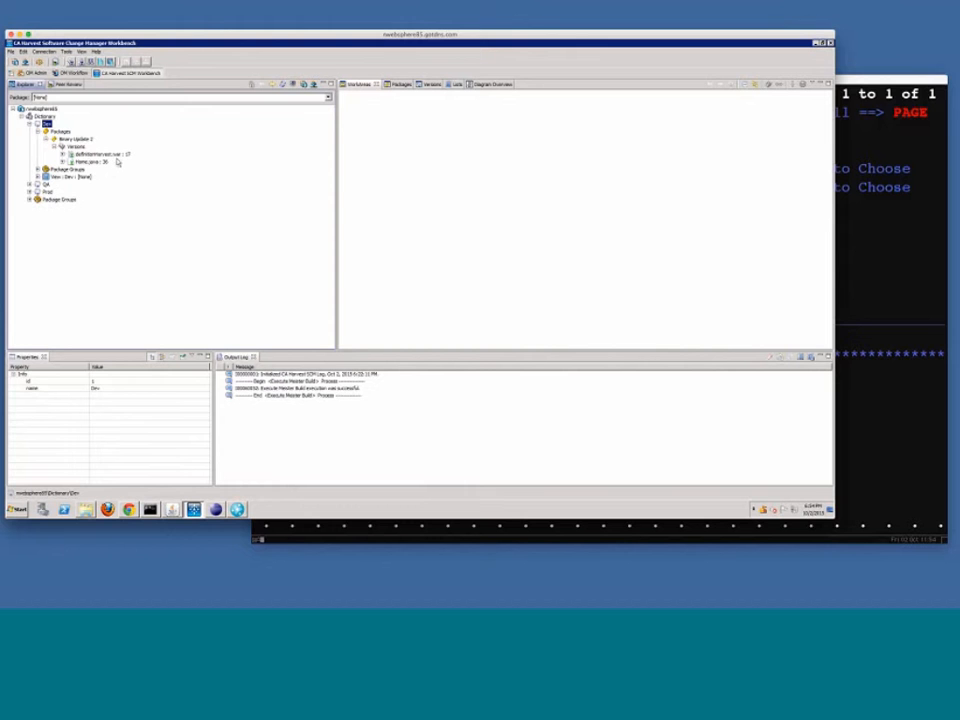
{"action": "left_click", "coordinate": [102, 154]}
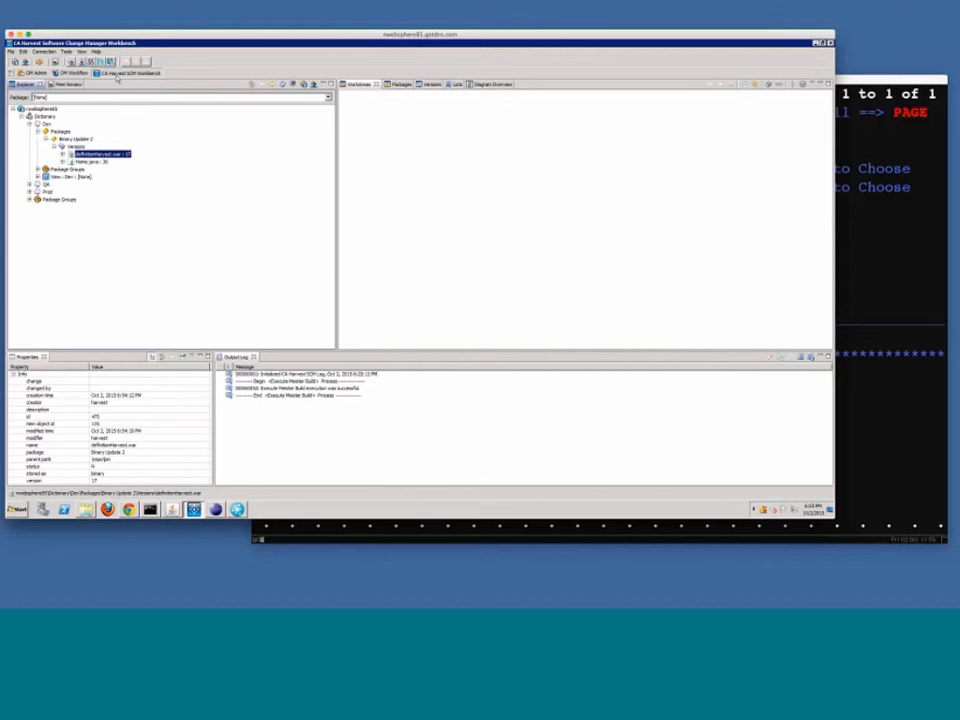
Run the Release Engineer Deployment on the Dev state and display its activity in the global workflow monitor
{"action": "right_click", "coordinate": [47, 125]}
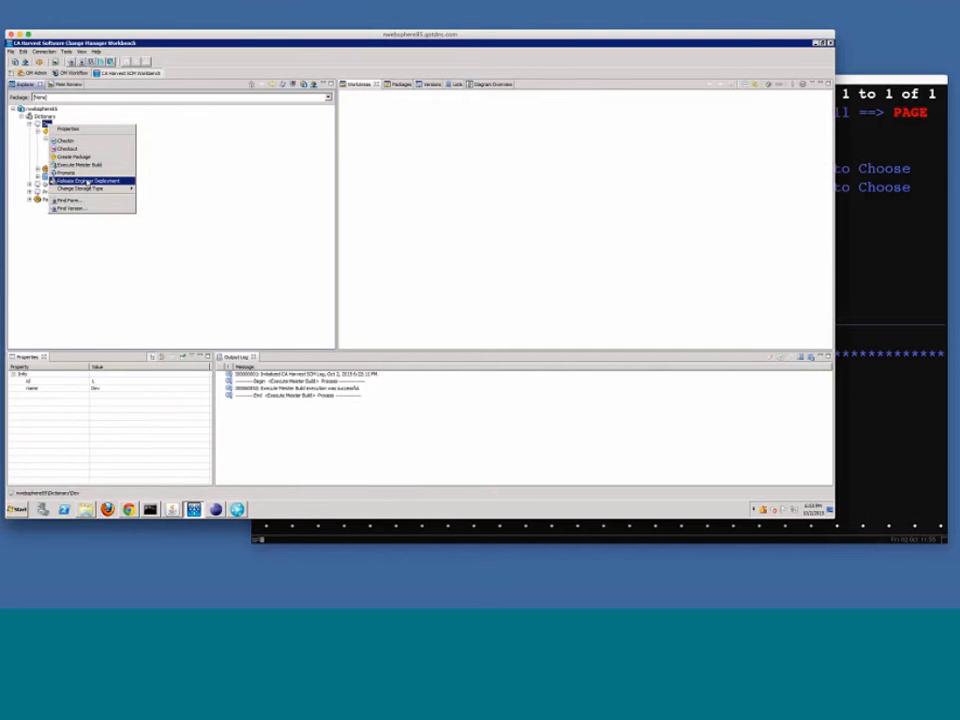
{"action": "left_click", "coordinate": [88, 181]}
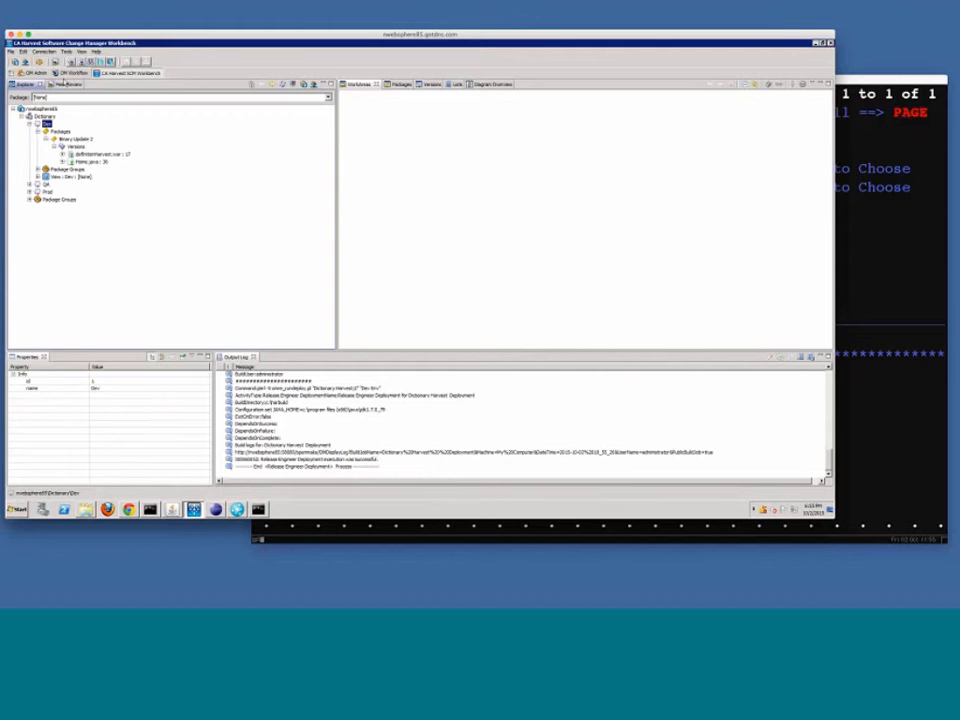
{"action": "left_click", "coordinate": [73, 73]}
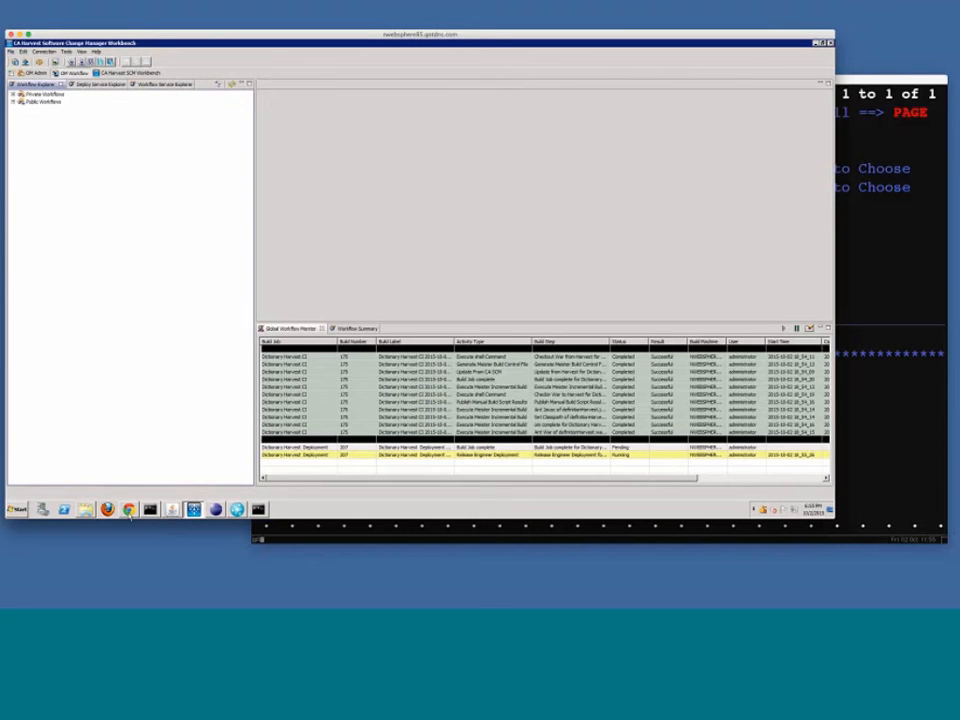
Switch to the DevOps Suite in Chrome and open the latest deployment's results from the Dictionary Harvest;2 application timeline
{"action": "left_click", "coordinate": [129, 510]}
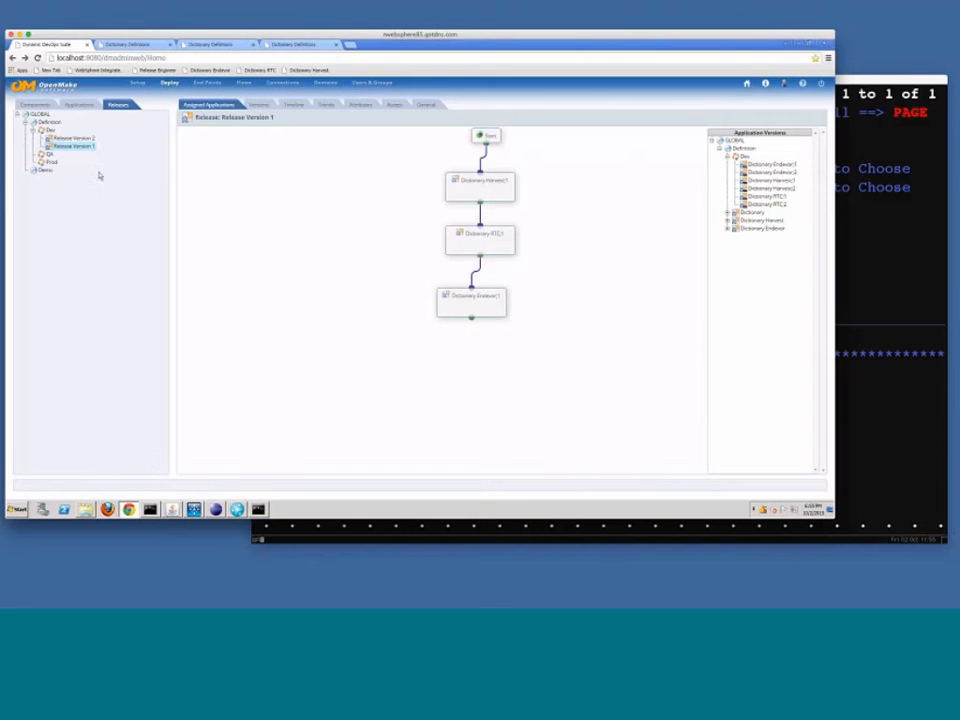
{"action": "left_click", "coordinate": [82, 106]}
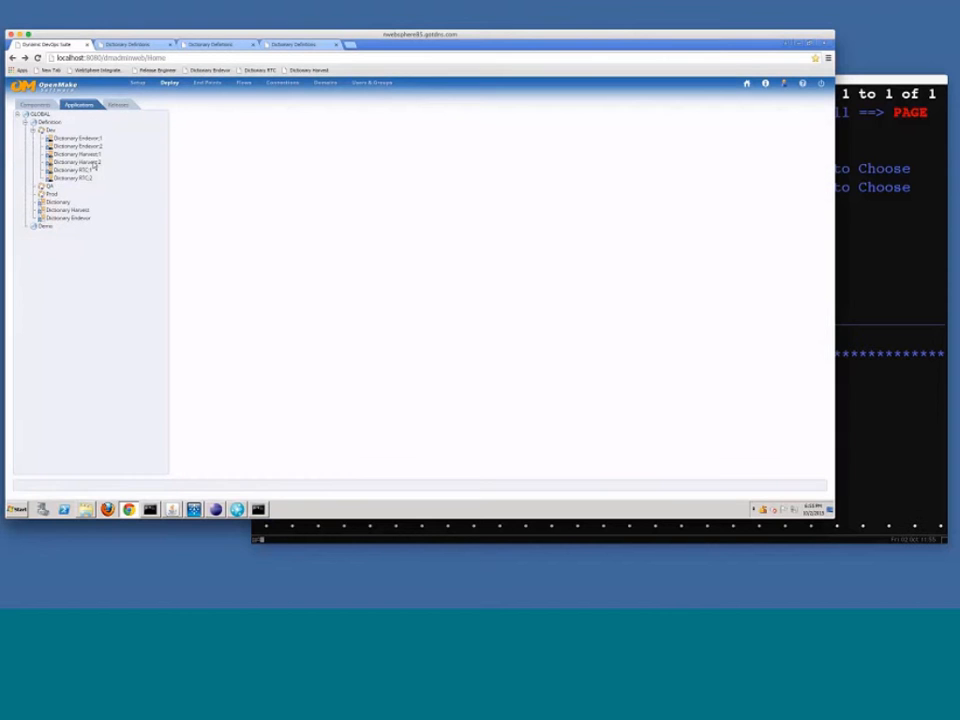
{"action": "left_click", "coordinate": [92, 163]}
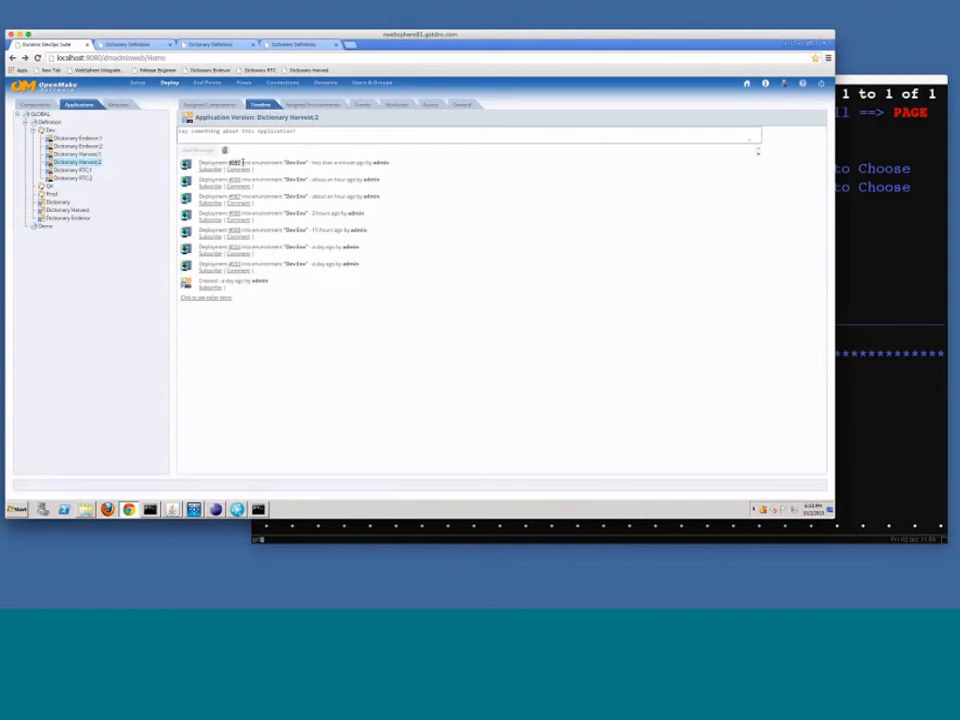
{"action": "left_click", "coordinate": [234, 162]}
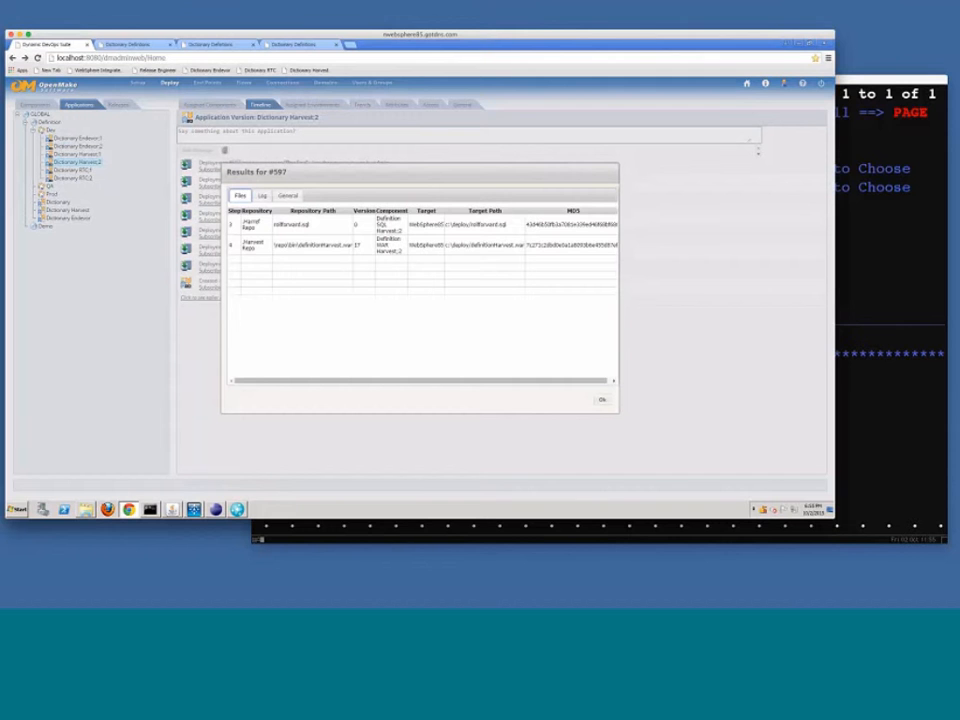
Review the deployment log to its end, highlight the definitionHarvest.war installation line, and close the results
{"action": "left_click", "coordinate": [262, 195]}
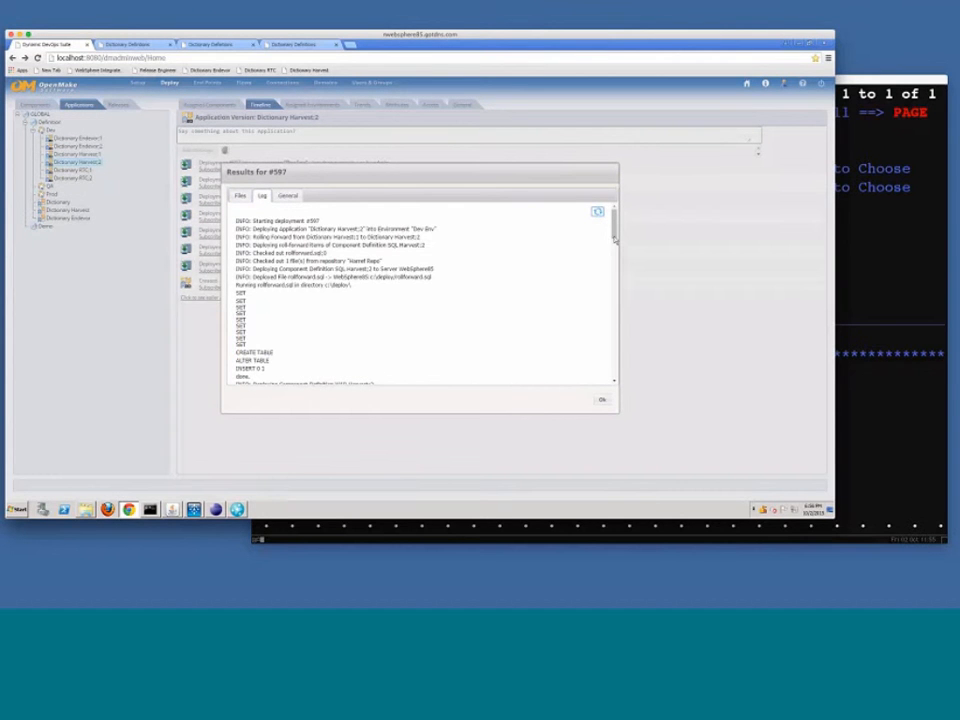
{"action": "left_click_drag", "start_coordinate": [615, 259], "coordinate": [615, 389]}
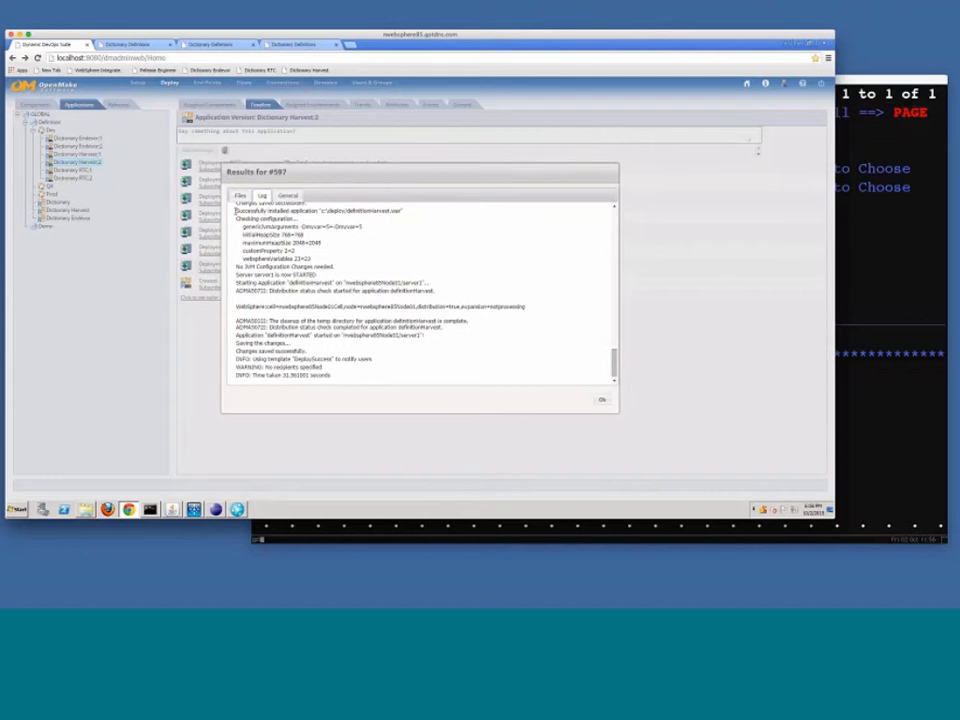
{"action": "left_click_drag", "start_coordinate": [235, 211], "coordinate": [402, 211]}
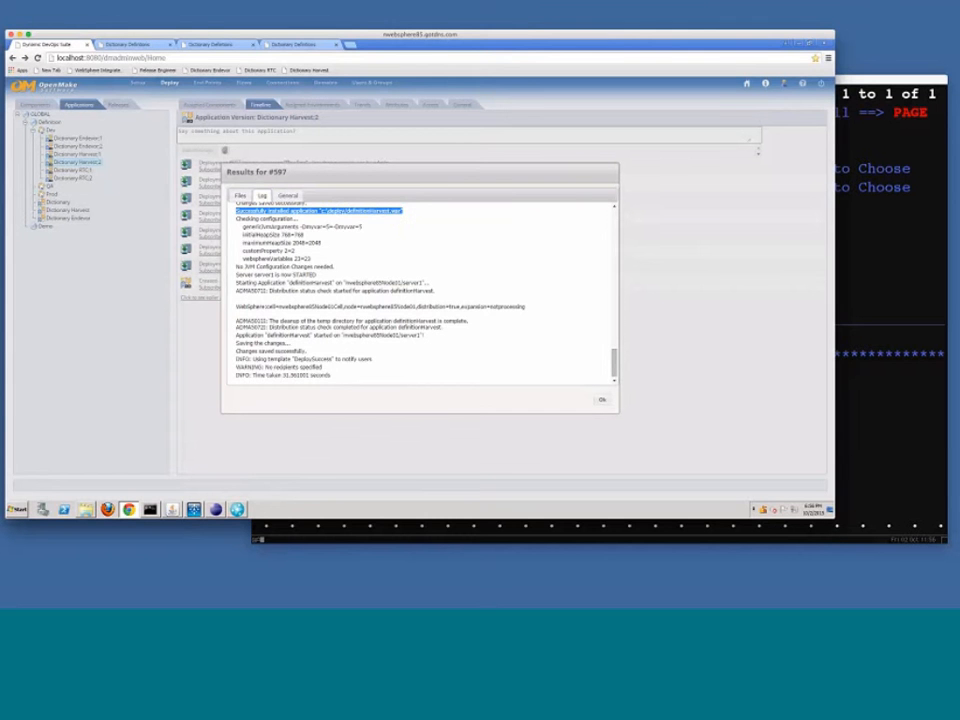
{"action": "left_click", "coordinate": [601, 399]}
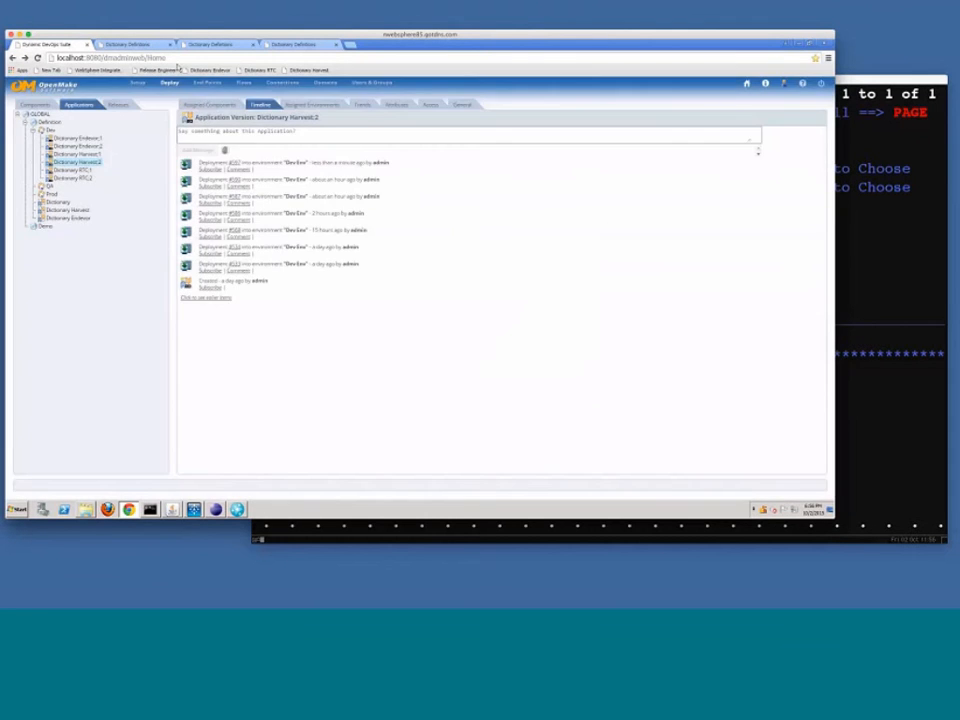
Look through the Endevor and Rational Team Concert Dictionary Definitions pages, and reload the Harvest page to check its deployed version
{"action": "left_click", "coordinate": [139, 46]}
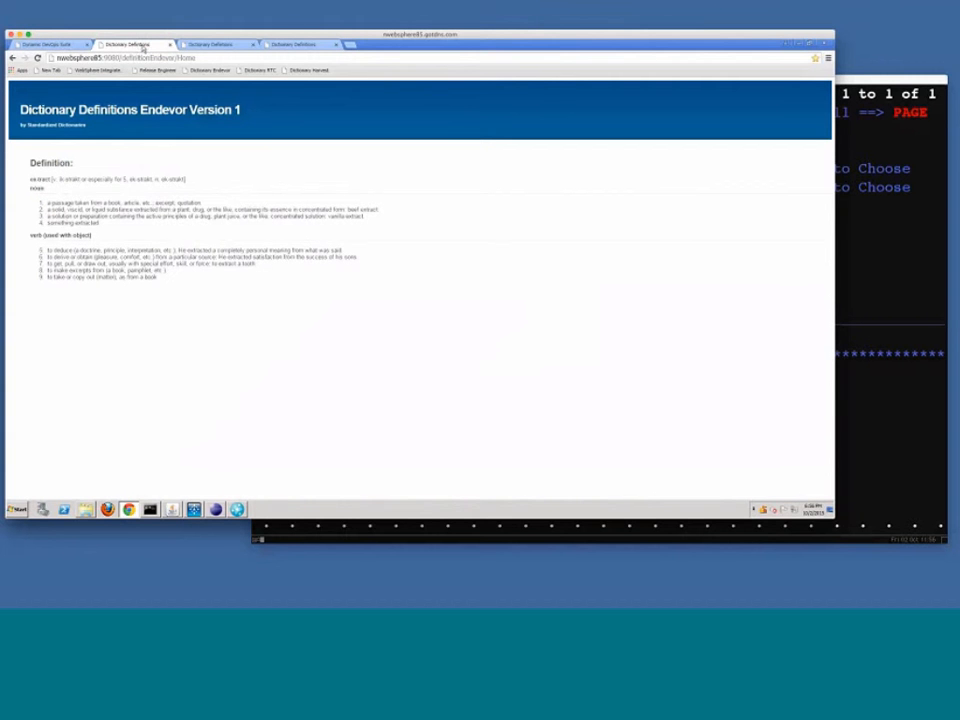
{"action": "left_click", "coordinate": [212, 45]}
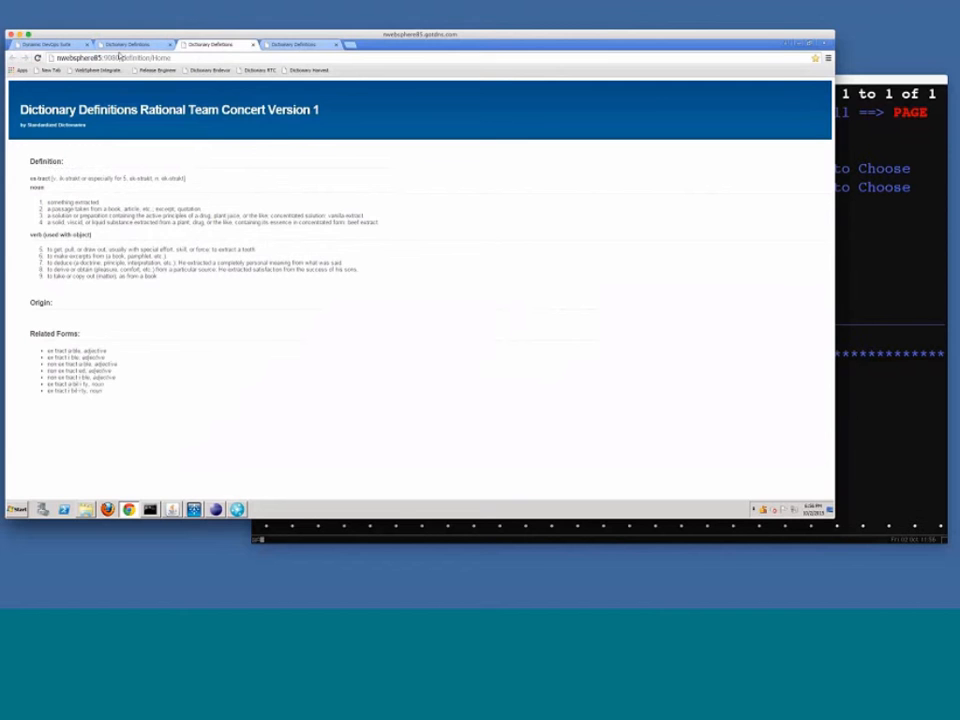
{"action": "left_click", "coordinate": [293, 45]}
{"action": "left_click", "coordinate": [38, 58]}
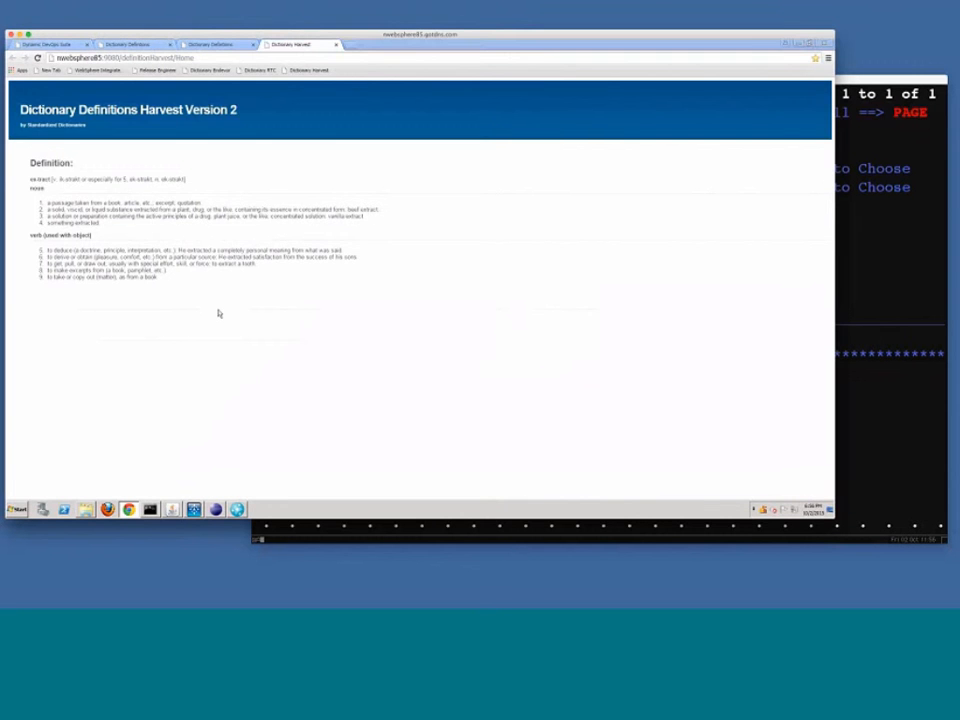
Switch to the Terminal ssh session and open src/definition/Home.java in vi
{"action": "key", "text": "alt+Tab"}
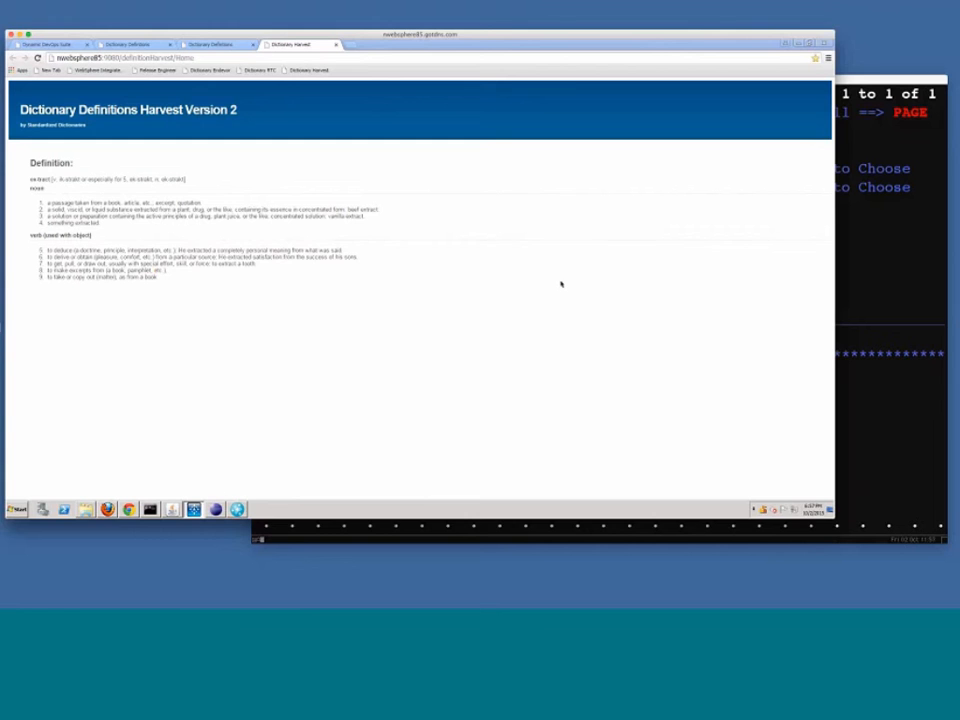
{"action": "left_click", "coordinate": [888, 290]}
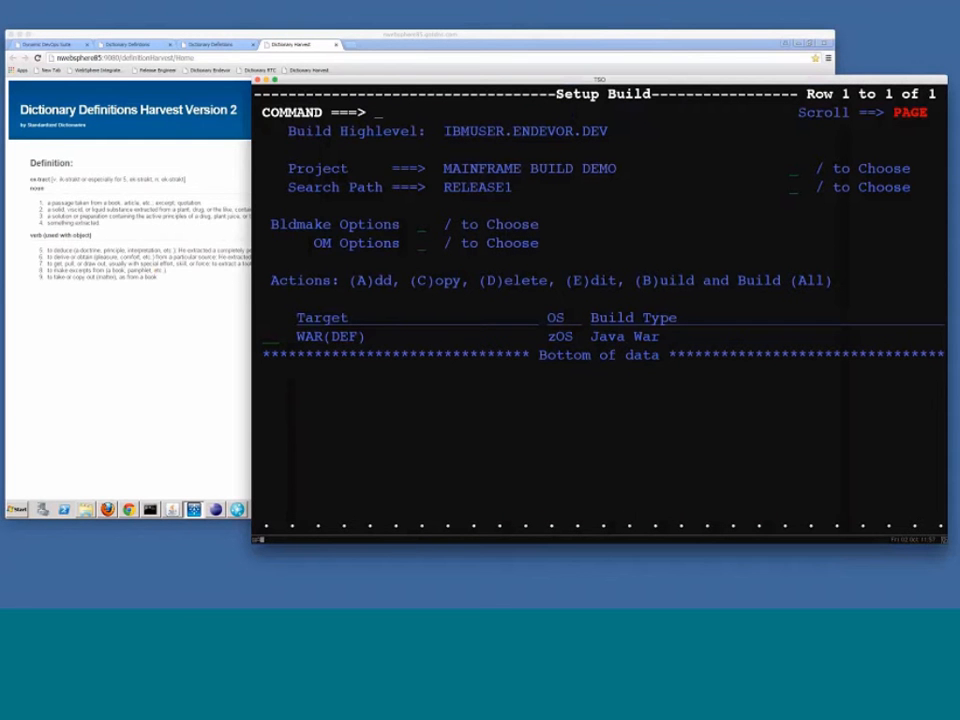
{"action": "key", "text": "super+Tab"}
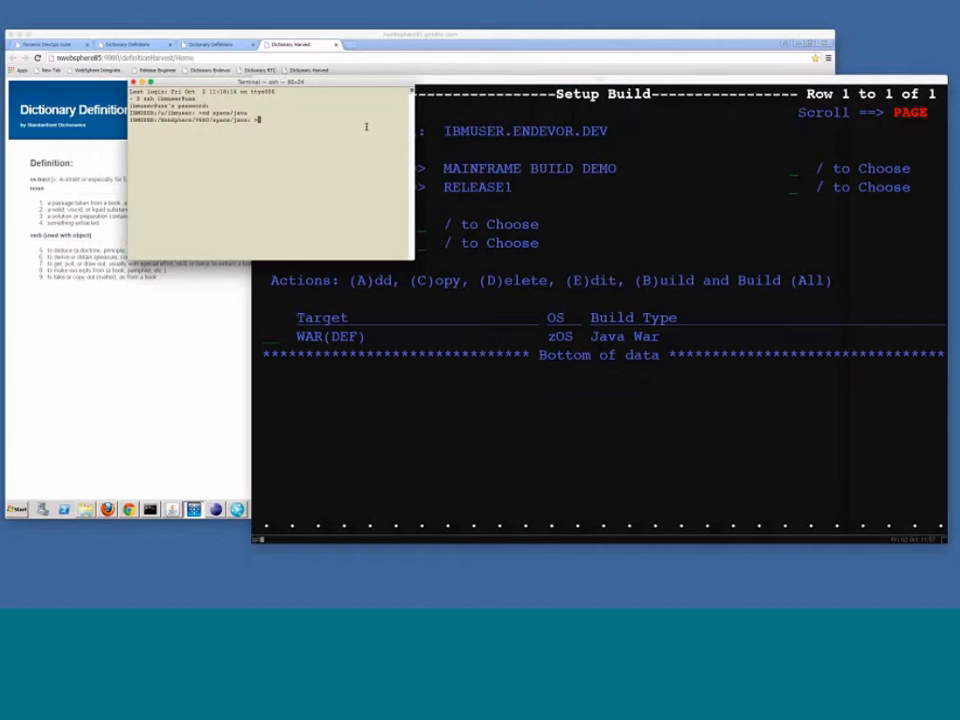
{"action": "type", "text": "vi"}
{"action": "type", "text": "src/def/ini"}
{"action": "key", "text": "Tab"}
{"action": "type", "text": "Home.java"}
{"action": "key", "text": "Return"}
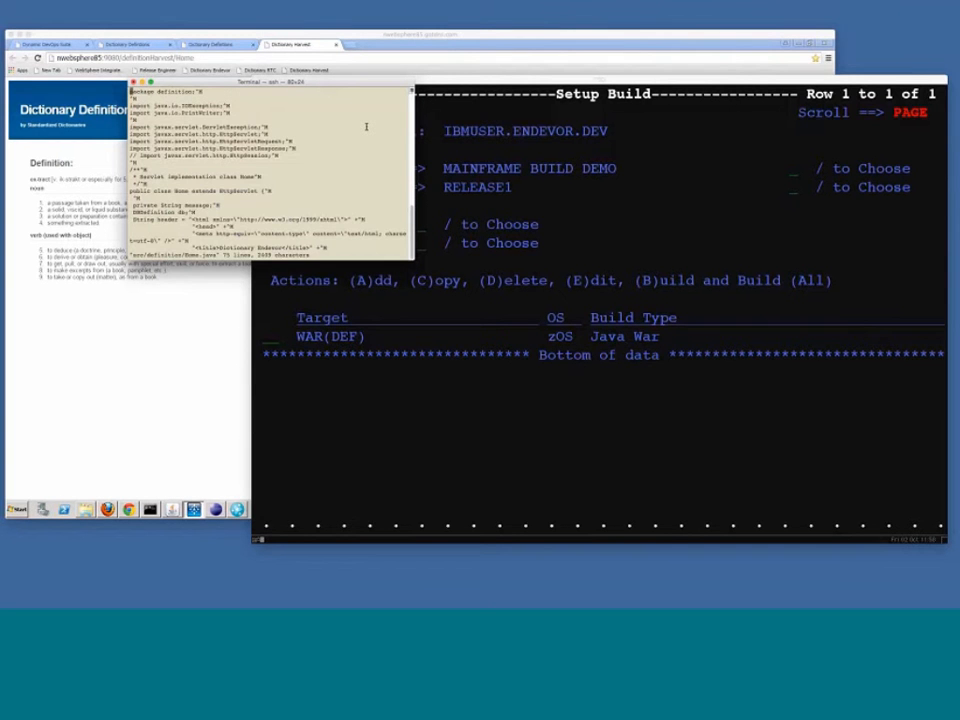
Change the Dictionary Definitions Endevor heading to Version 2 in Home.java, and check in the saved source with "checkin src src def"
{"action": "type", "text": "/Version"}
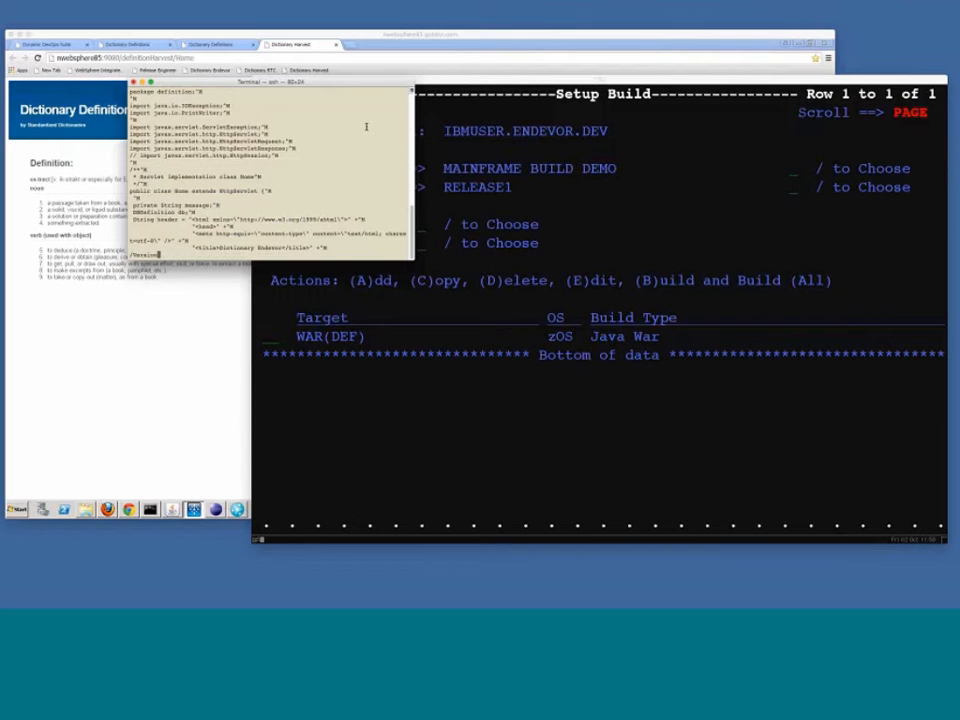
{"action": "key", "text": "Return"}
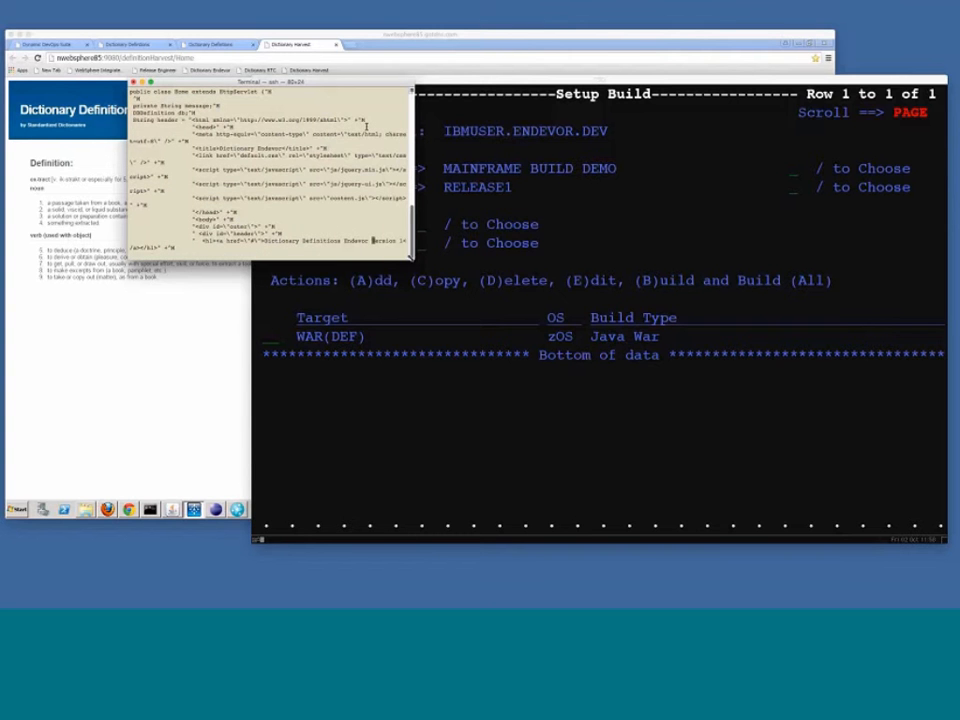
{"action": "left_click_drag", "start_coordinate": [413, 260], "coordinate": [502, 276]}
{"action": "key", "text": "w"}
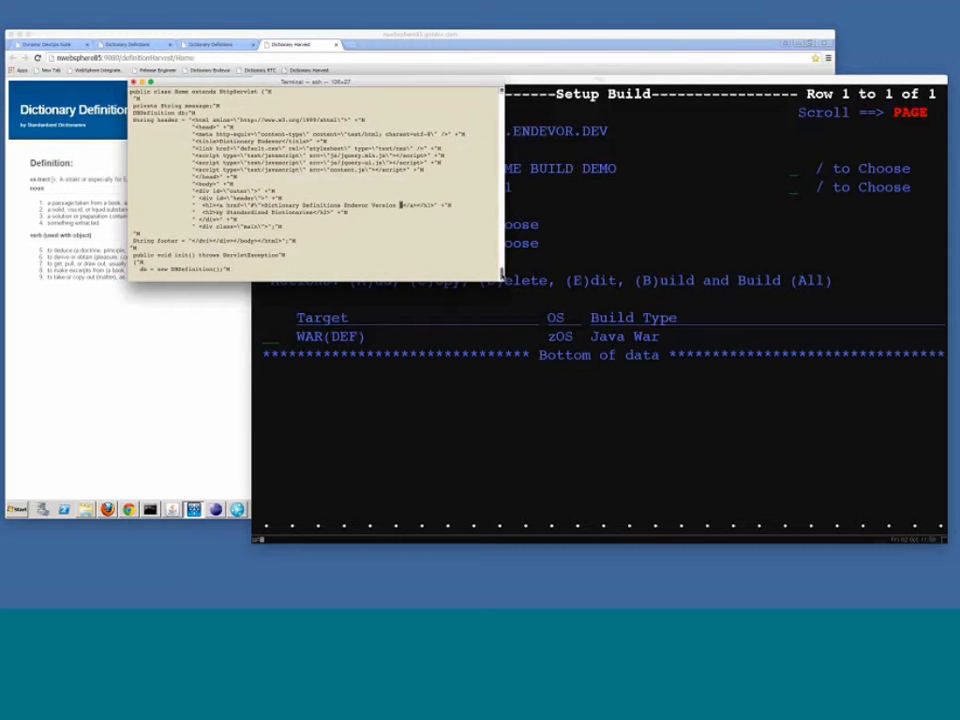
{"action": "type", "text": ":wq"}
{"action": "key", "text": "Return"}
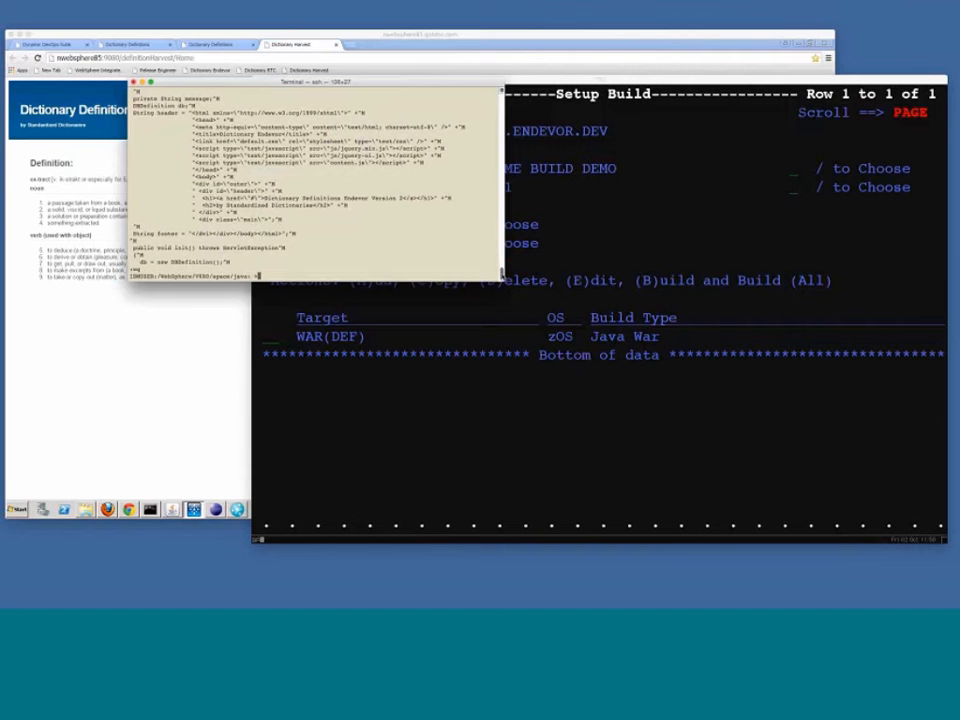
{"action": "type", "text": "checkin src src def"}
{"action": "key", "text": "Return"}
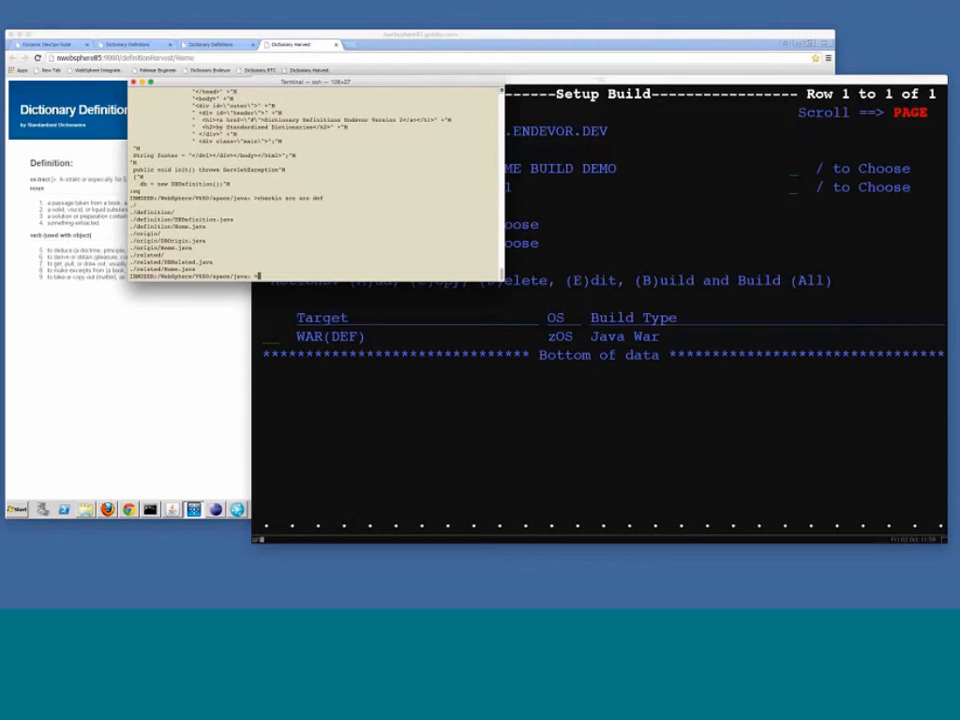
Switch to the TSO session and list the data sets with the Dsname Level IBMUSER in the Data Set List Utility
{"action": "left_click", "coordinate": [637, 114]}
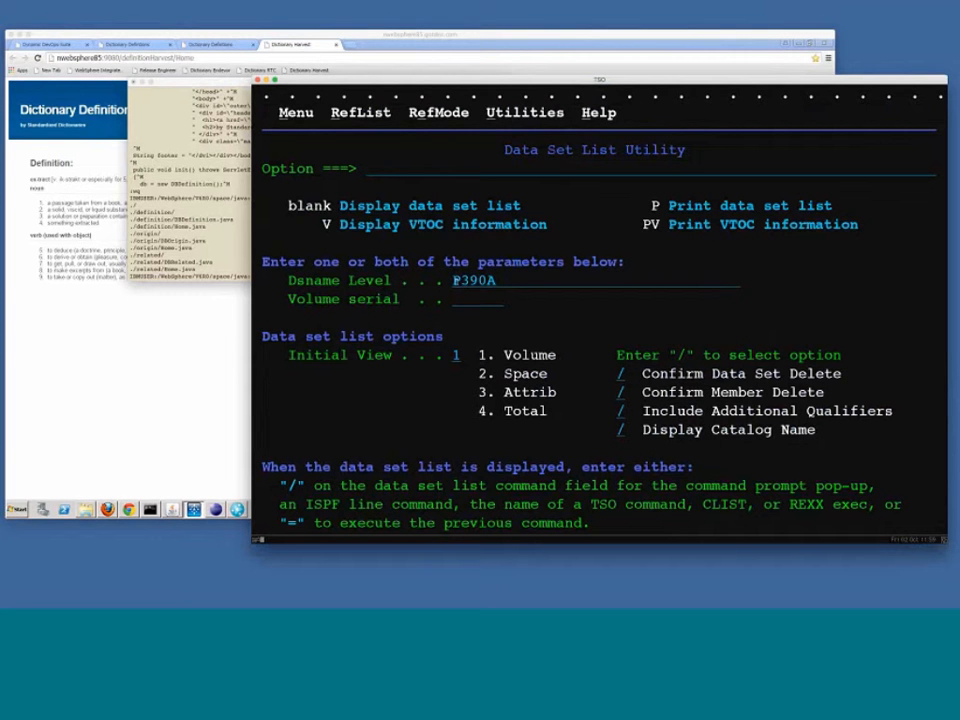
{"action": "left_click", "coordinate": [464, 281]}
{"action": "type", "text": "bmuser"}
{"action": "key", "text": "Return"}
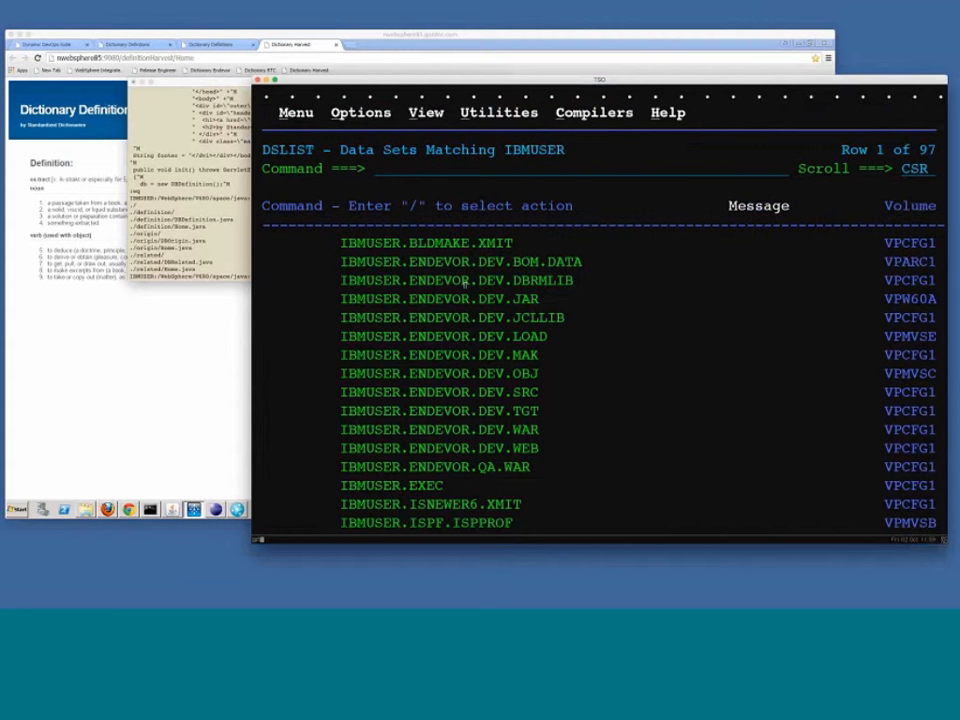
Display the member list of the IBMUSER.ENDEVOR.DEV.SRC data set, and return to the data set list
{"action": "key", "text": "Down"}
{"action": "key", "text": "Down"}
{"action": "key", "text": "Down"}
{"action": "key", "text": "Down"}
{"action": "key", "text": "Down"}
{"action": "key", "text": "Down"}
{"action": "key", "text": "Down"}
{"action": "key", "text": "Down"}
{"action": "key", "text": "Down"}
{"action": "key", "text": "Down"}
{"action": "key", "text": "Down"}
{"action": "key", "text": "Down"}
{"action": "key", "text": "Left"}
{"action": "key", "text": "Left"}
{"action": "key", "text": "Left"}
{"action": "key", "text": "Left"}
{"action": "key", "text": "Left"}
{"action": "type", "text": "m"}
{"action": "key", "text": "Return"}
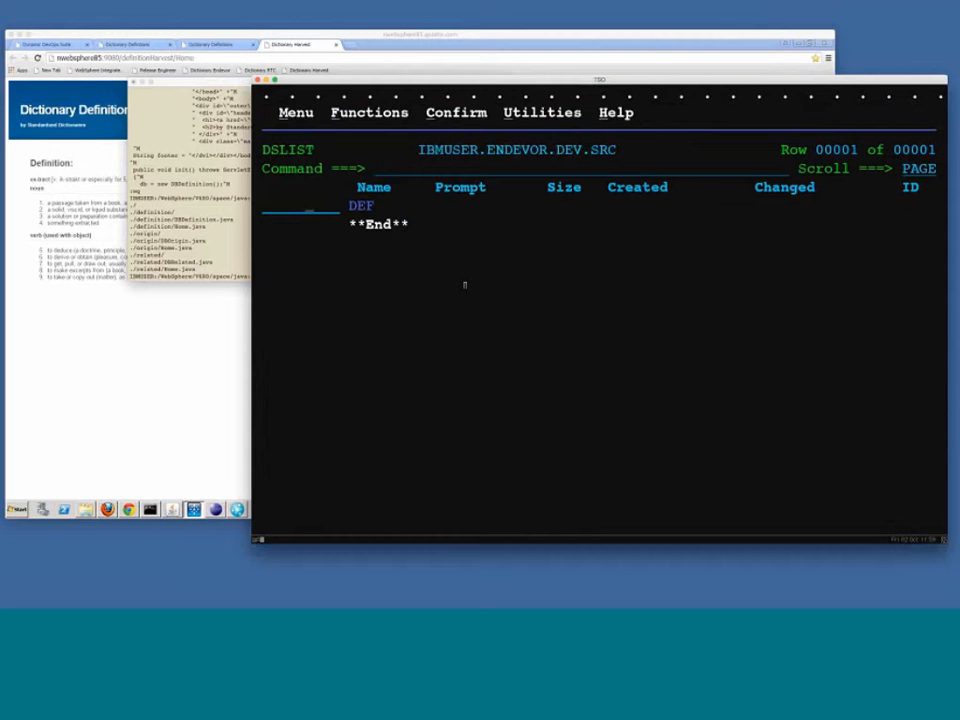
{"action": "key", "text": "F3"}
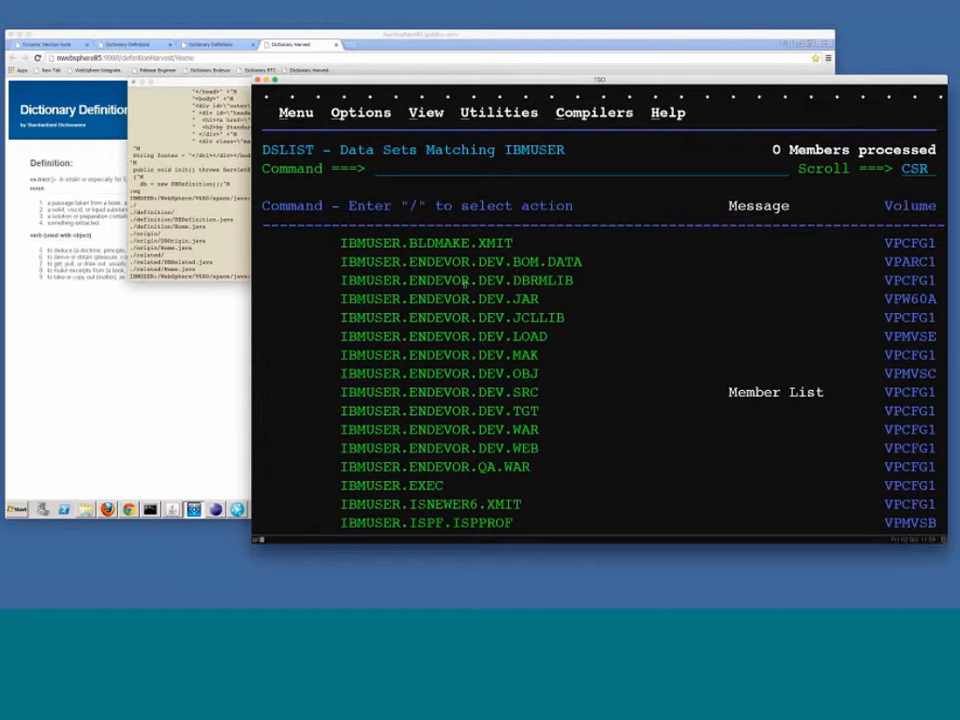
{"action": "type", "text": "/"}
{"action": "key", "text": "Return"}
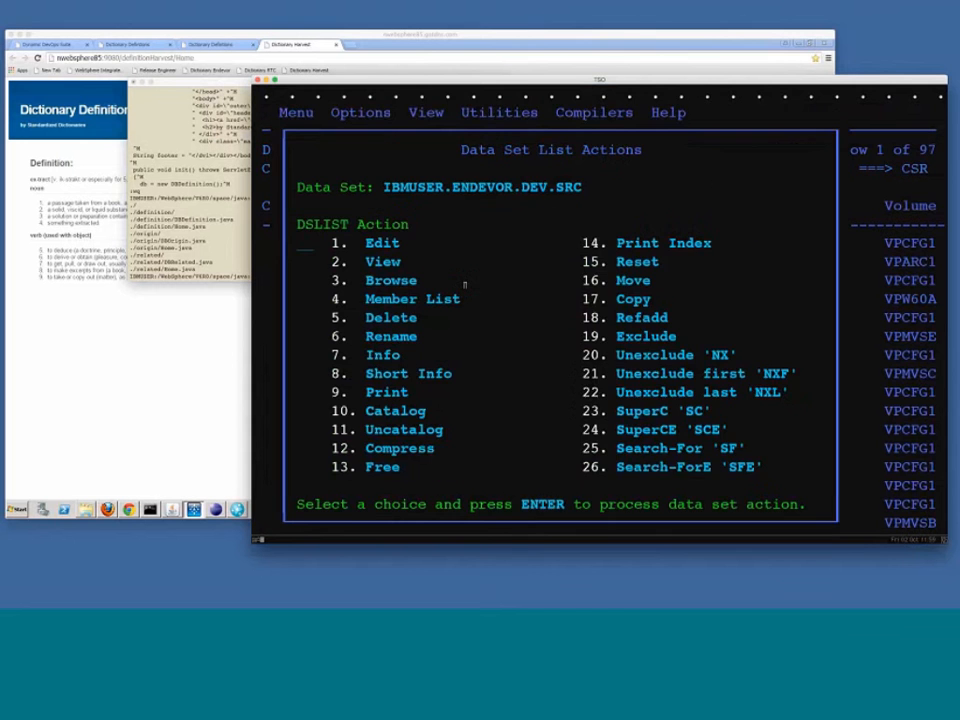
{"action": "key", "text": "F3"}
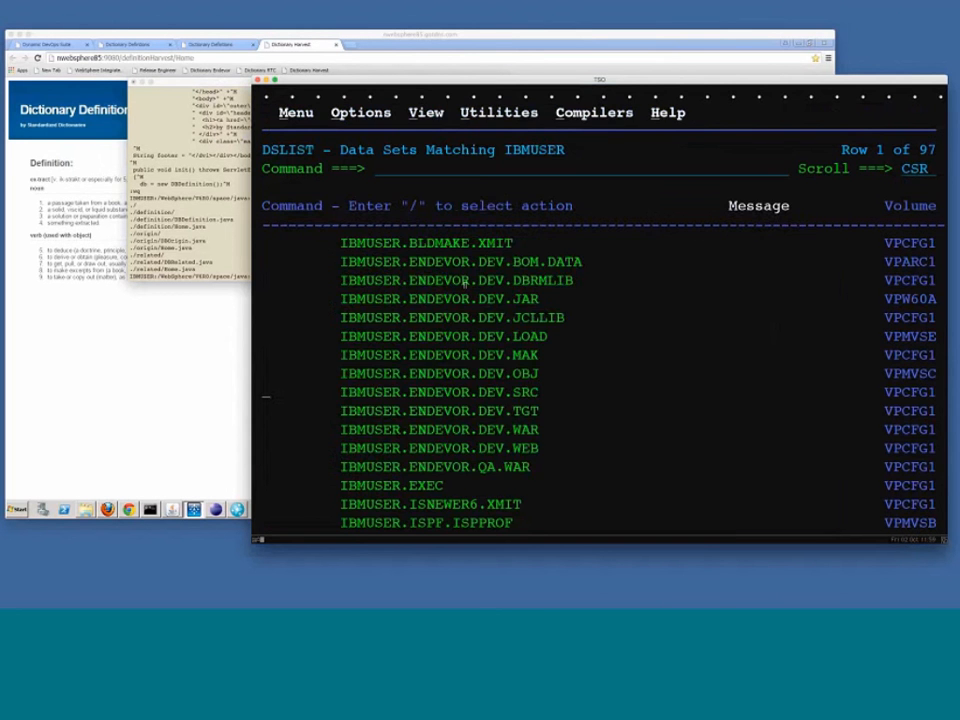
Return to Setup Build and examine the WAR(DEF) target's details and dependencies, leaving without saving the target definition
{"action": "key", "text": "F3"}
{"action": "key", "text": "F3"}
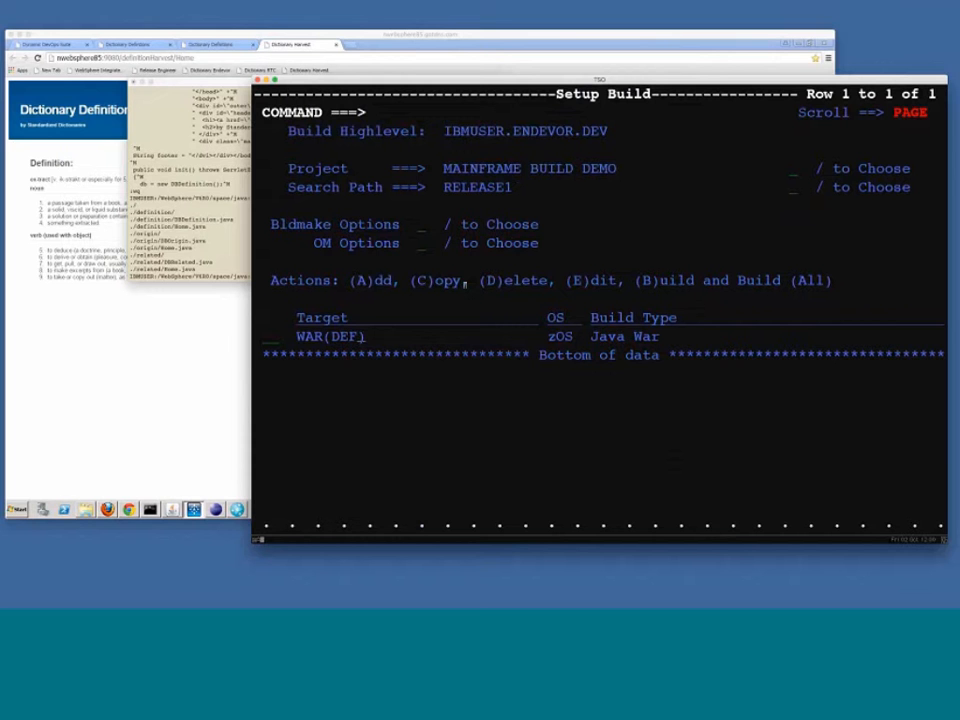
{"action": "type", "text": "e"}
{"action": "key", "text": "Return"}
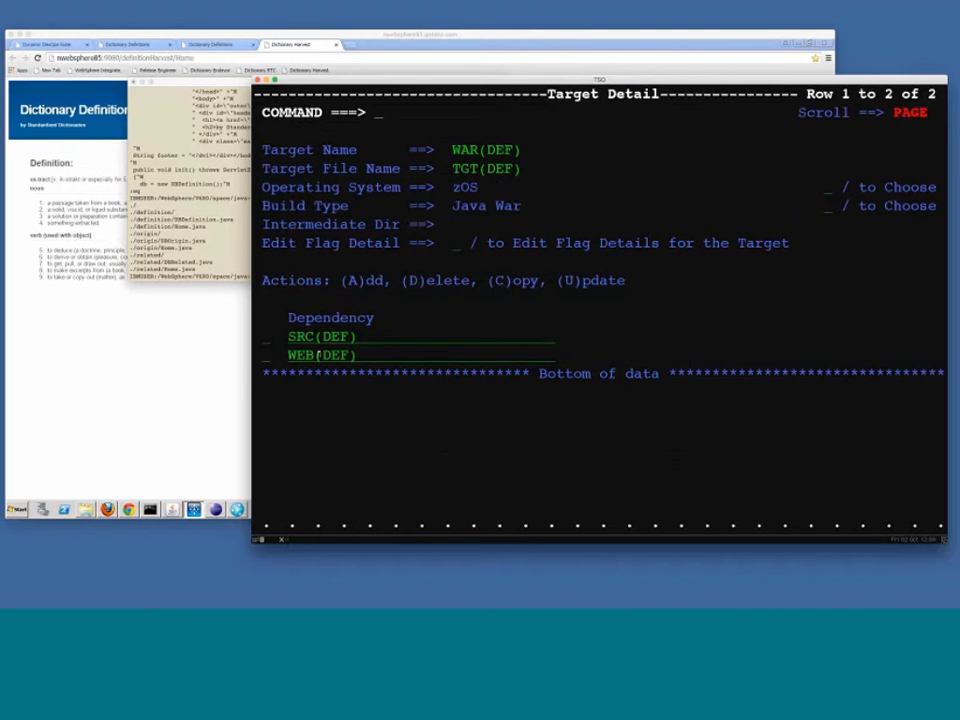
{"action": "key", "text": "F3"}
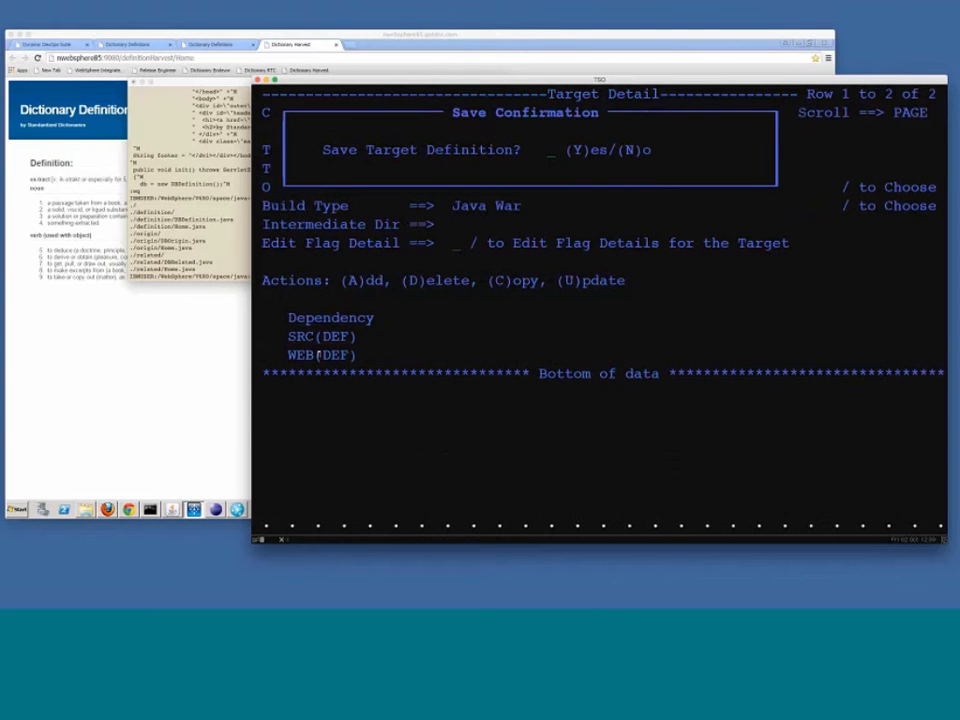
{"action": "type", "text": "n"}
{"action": "key", "text": "Return"}
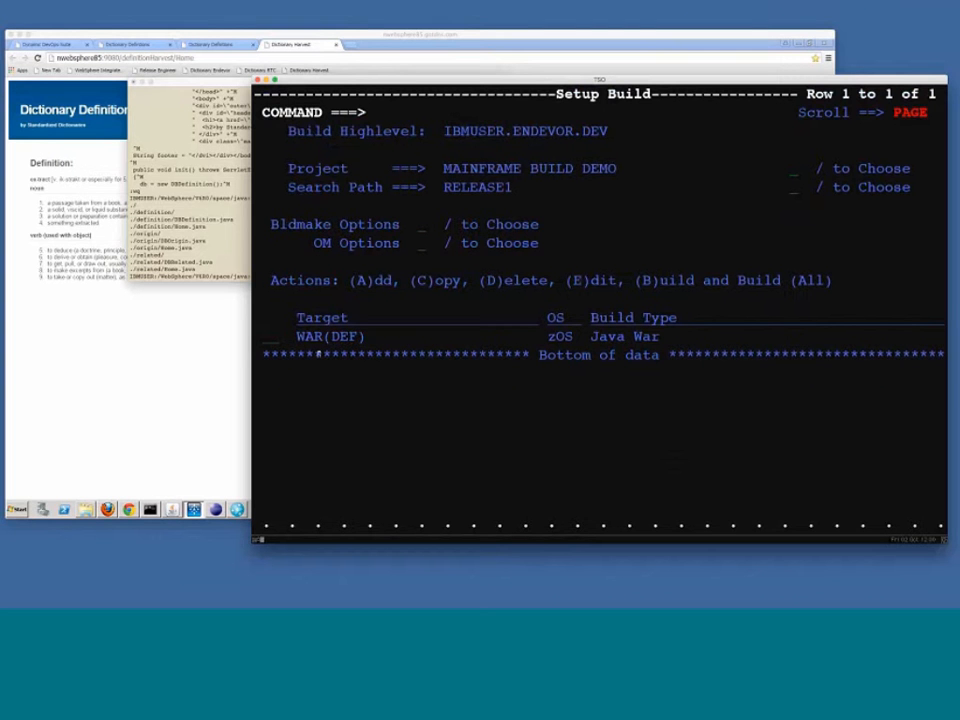
Build the WAR(DEF) target and display the build job's output data sets in SDSF
{"action": "type", "text": "b"}
{"action": "key", "text": "Return"}
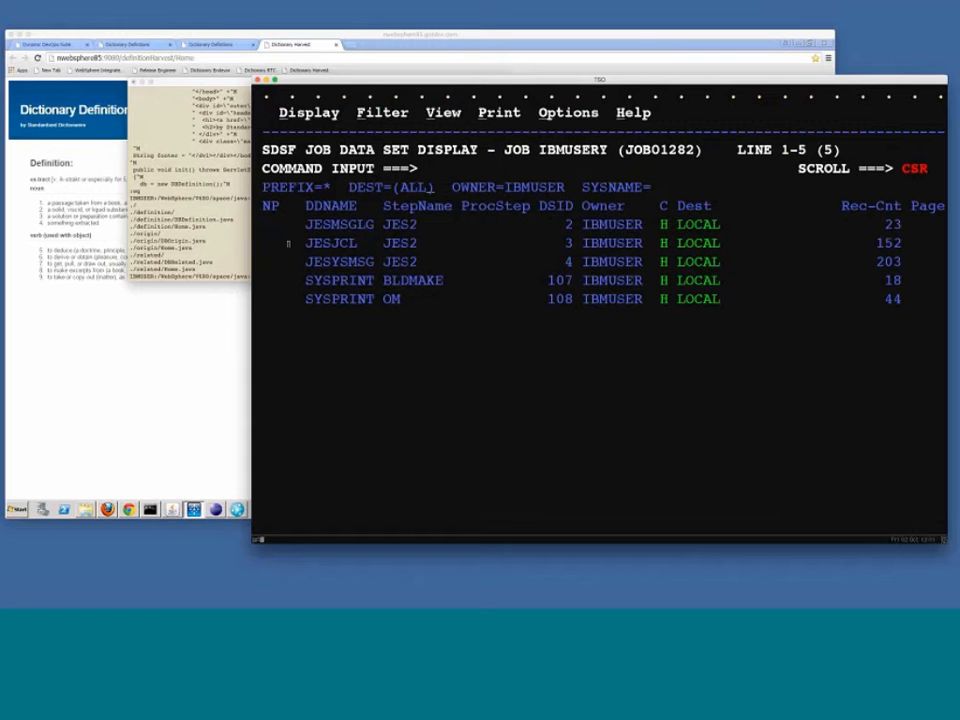
Open the build job's SYSPRINT output for the OM step, read it to the end, and return to the held output list
{"action": "key", "text": "Left"}
{"action": "key", "text": "Left"}
{"action": "key", "text": "Left"}
{"action": "key", "text": "Left"}
{"action": "key", "text": "Left"}
{"action": "key", "text": "Left"}
{"action": "key", "text": "Left"}
{"action": "key", "text": "Left"}
{"action": "key", "text": "Left"}
{"action": "key", "text": "Left"}
{"action": "key", "text": "Left"}
{"action": "key", "text": "Left"}
{"action": "type", "text": "s"}
{"action": "key", "text": "Return"}
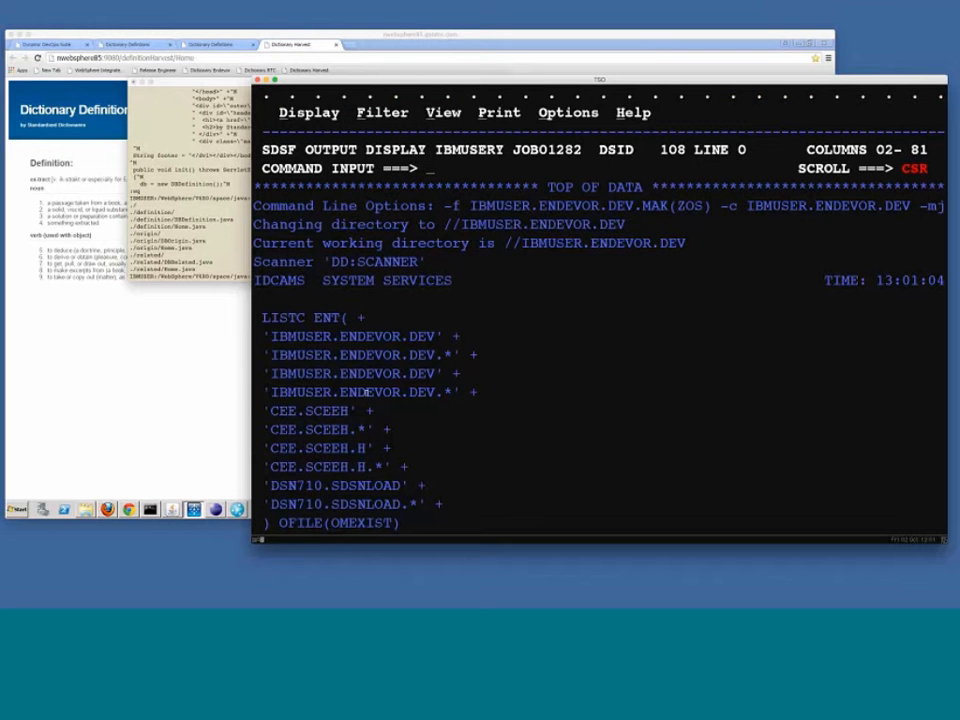
{"action": "key", "text": "F8"}
{"action": "key", "text": "F8"}
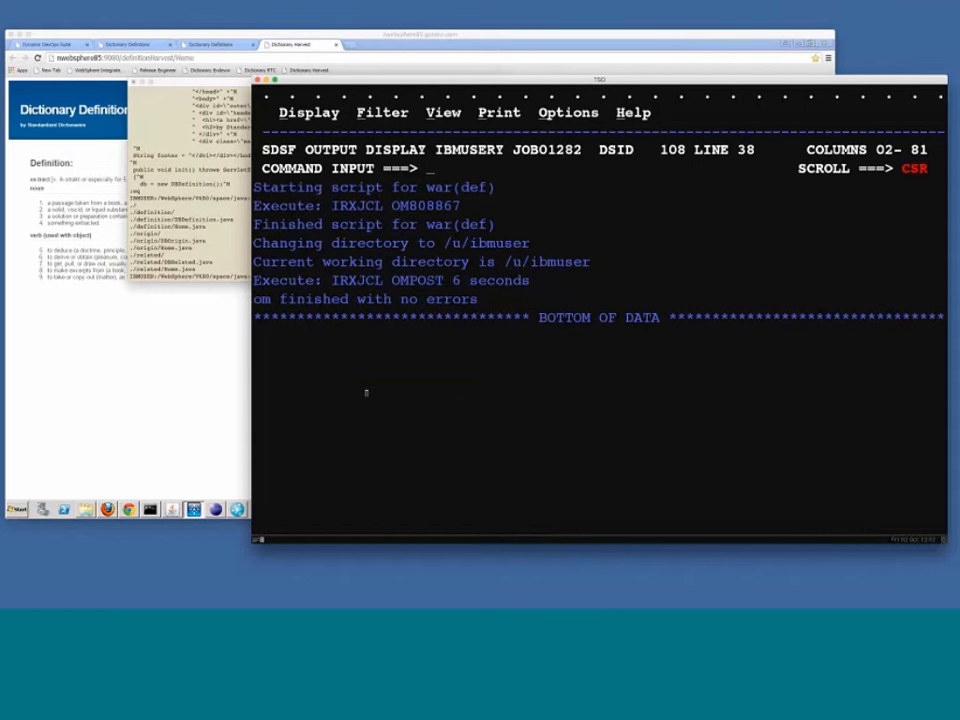
{"action": "key", "text": "F3"}
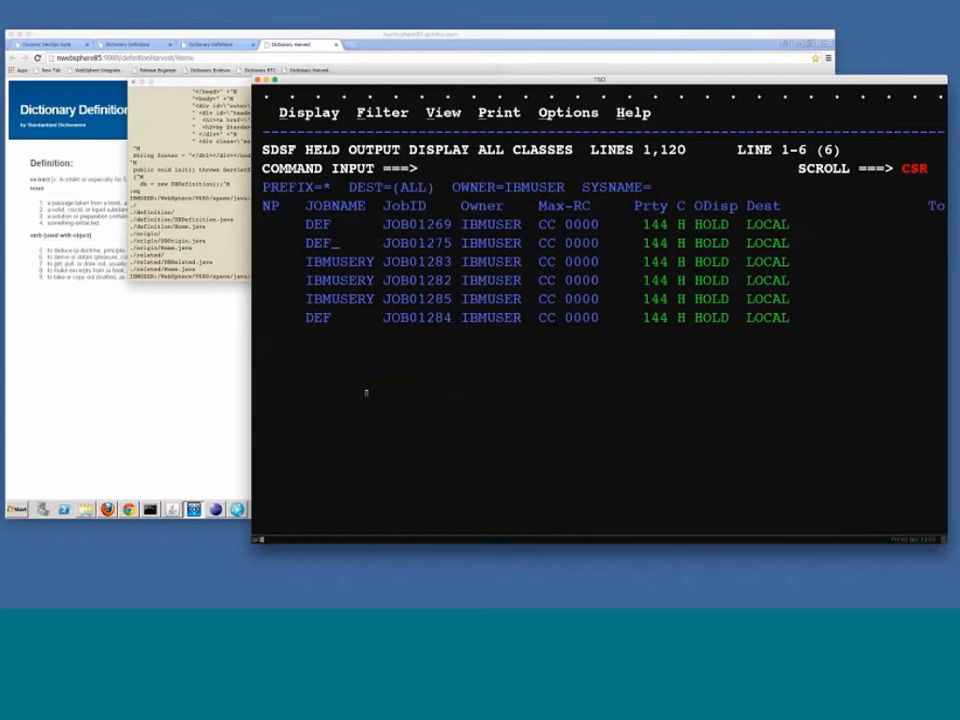
Display the data sets of DEF job JOB01284 and review the STDOUT output of its WAR1 step
{"action": "type", "text": "?"}
{"action": "key", "text": "Return"}
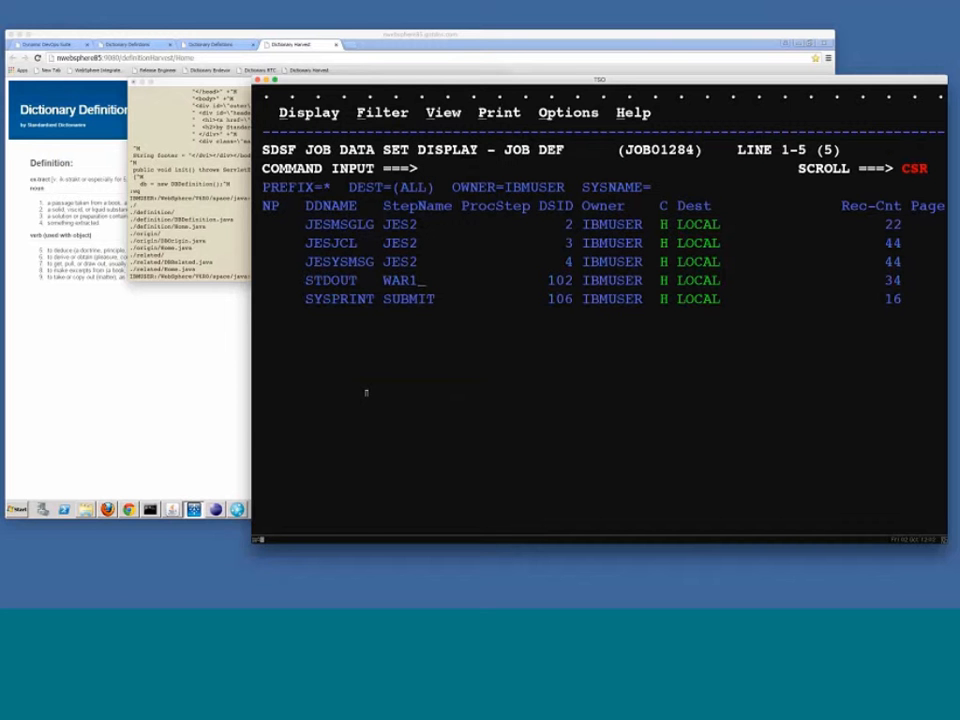
{"action": "key", "text": "shift+Tab"}
{"action": "type", "text": "s"}
{"action": "key", "text": "Return"}
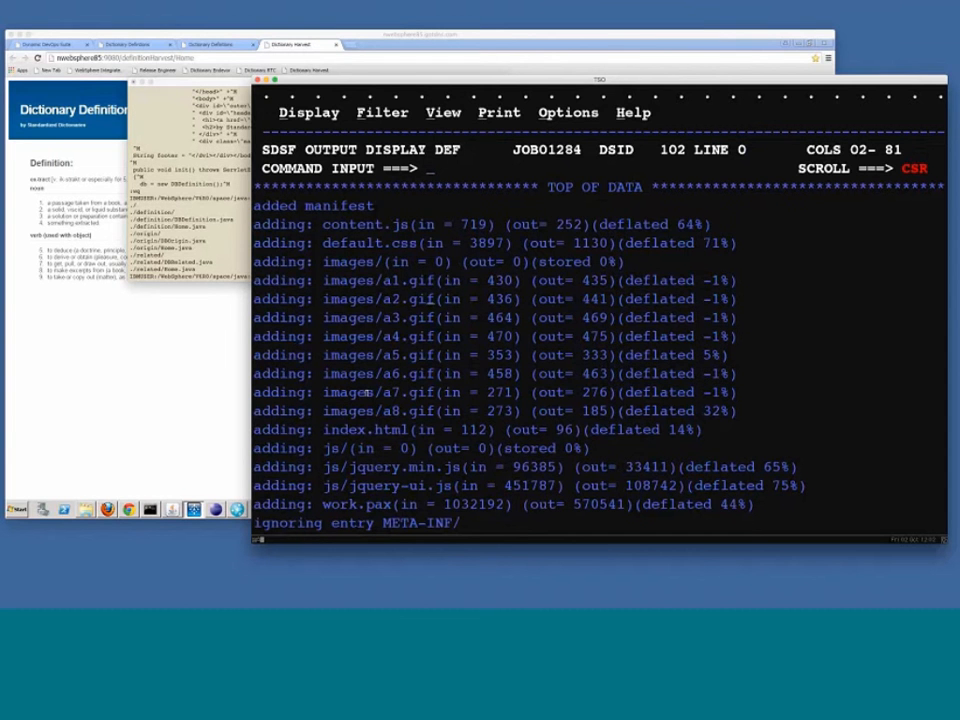
{"action": "key", "text": "F8"}
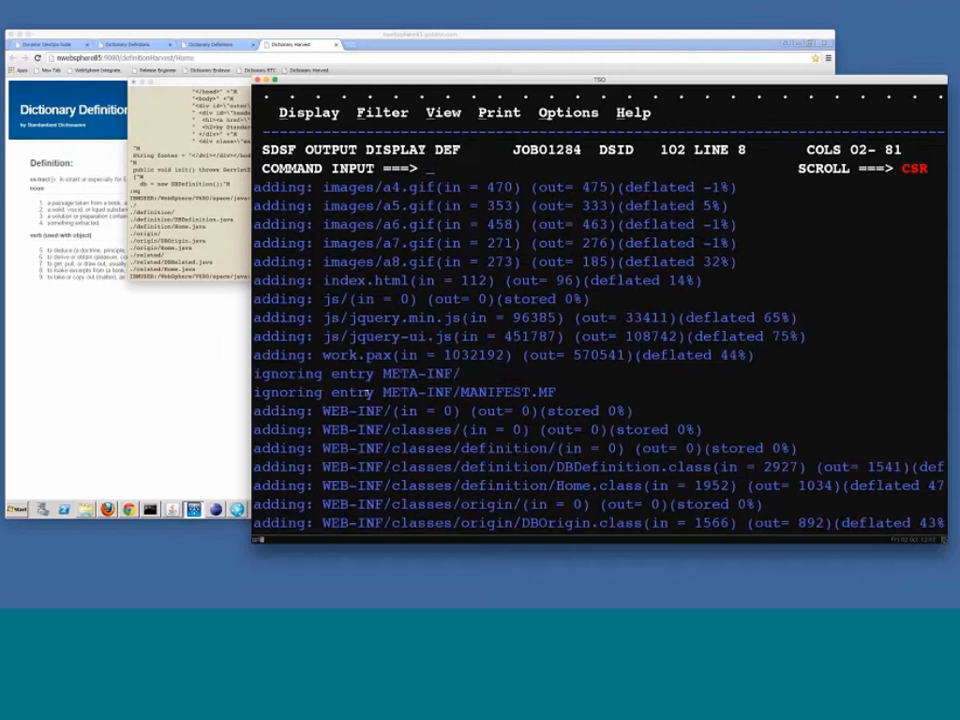
List the IBMUSER data sets again and display the member list of IBMUSER.ENDEVOR.DEV.WAR
{"action": "key", "text": "Down"}
{"action": "type", "text": "=3.4"}
{"action": "key", "text": "Return"}
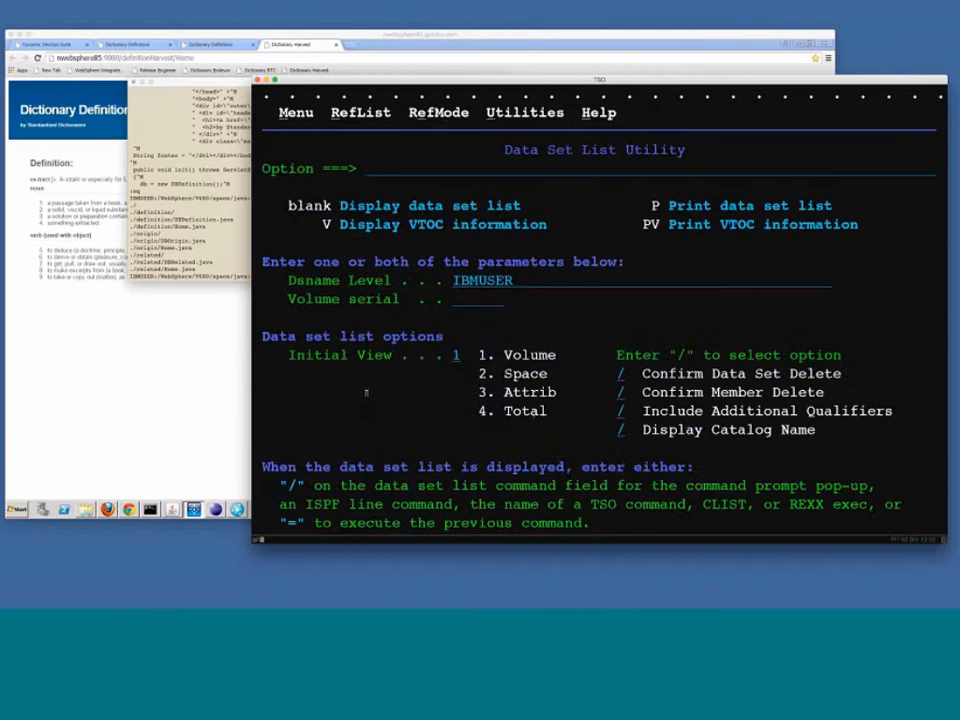
{"action": "key", "text": "Return"}
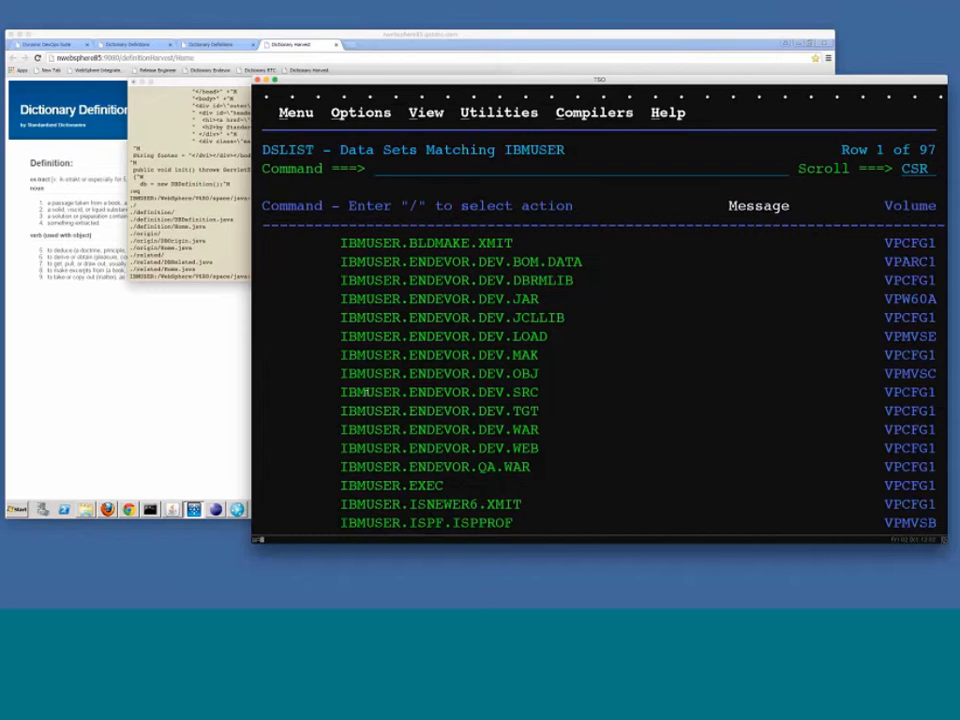
{"action": "key", "text": "Left"}
{"action": "key", "text": "Left"}
{"action": "key", "text": "Left"}
{"action": "type", "text": "m"}
{"action": "key", "text": "Return"}
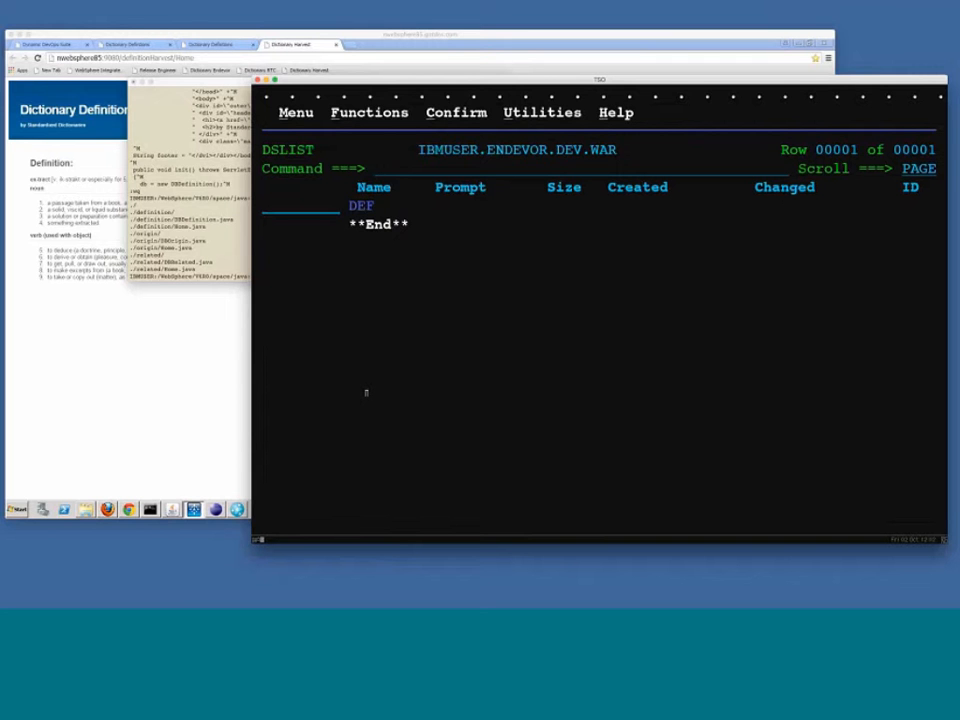
{"action": "key", "text": "F3"}
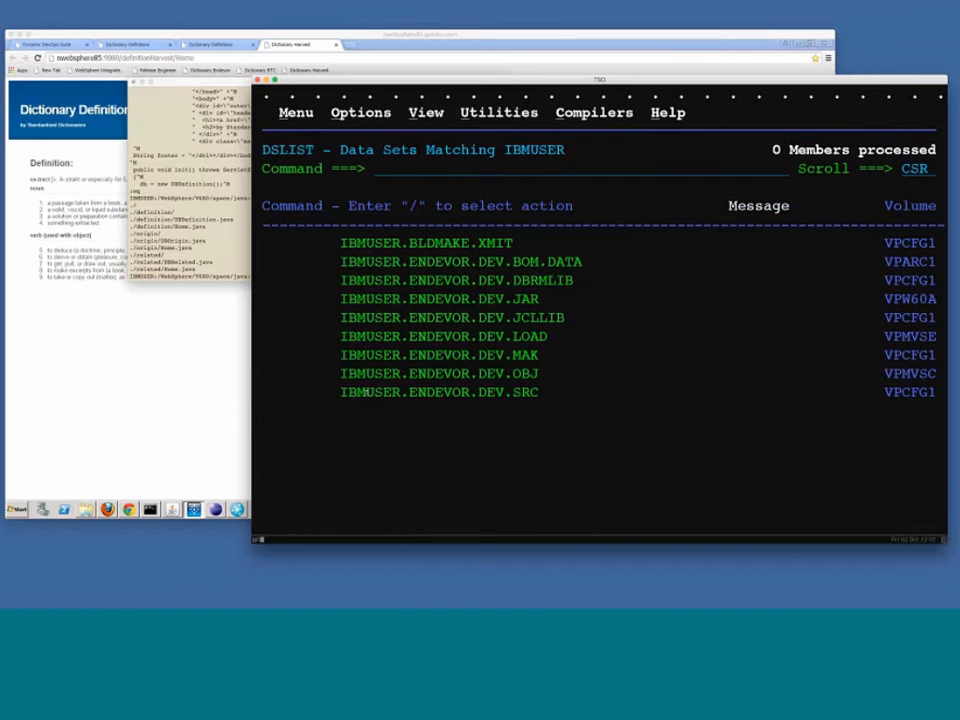
Switch to the DevOps Suite in Chrome and display the timeline of the Dictionary Endevor;2 application
{"action": "left_click", "coordinate": [140, 368]}
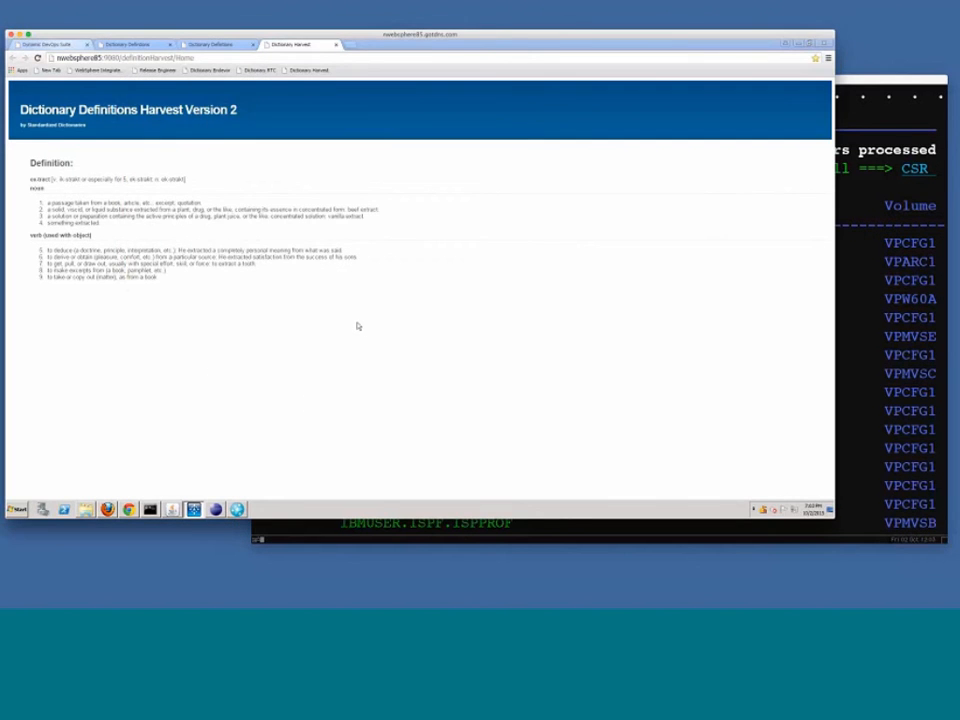
{"action": "left_click", "coordinate": [48, 45]}
{"action": "left_click", "coordinate": [92, 146]}
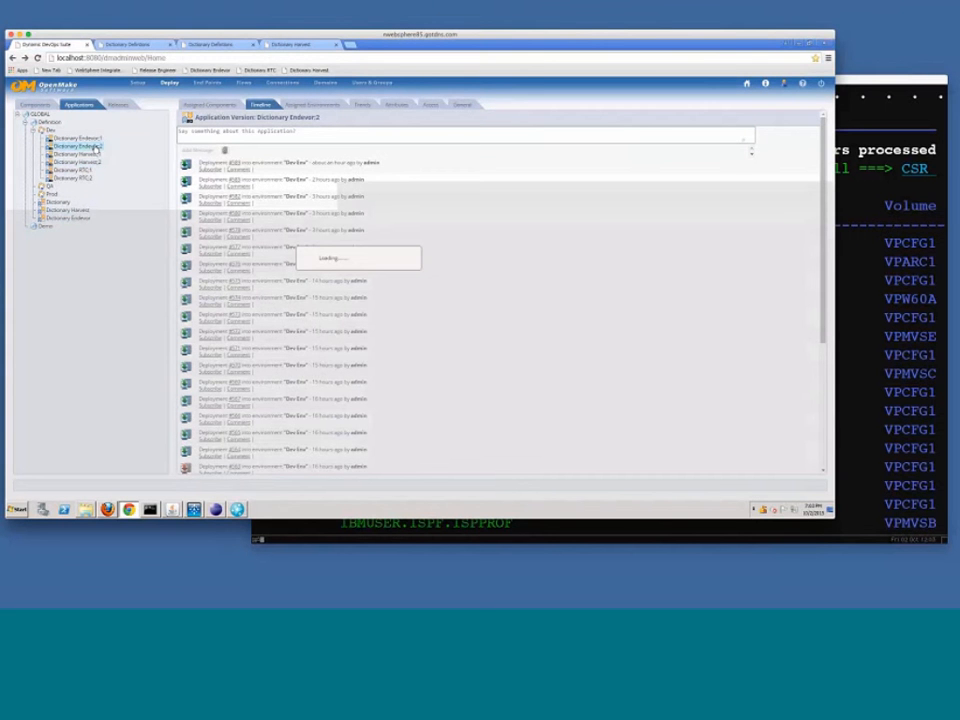
Deploy the Dictionary Endevor;2 application to the Dev Env environment
{"action": "right_click", "coordinate": [95, 147]}
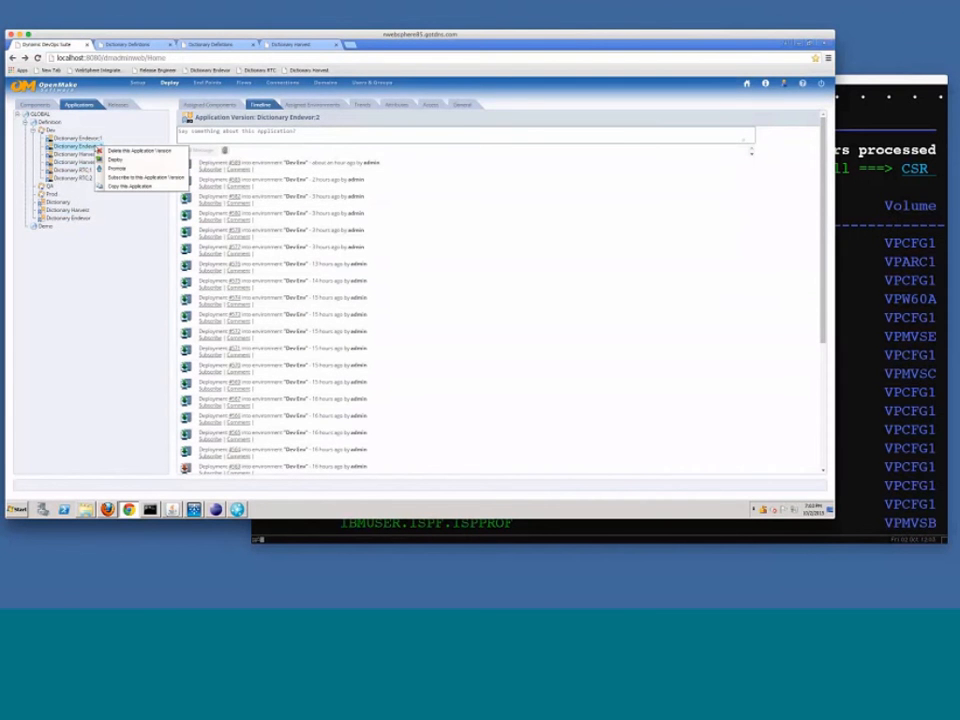
{"action": "left_click", "coordinate": [115, 160]}
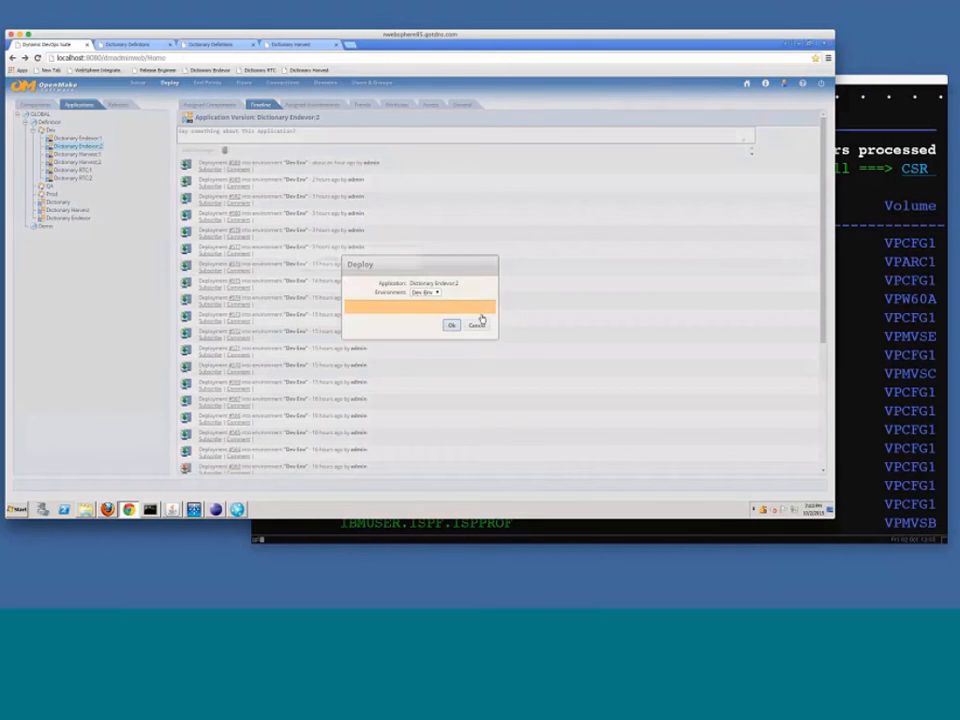
Switch to the TSO session and display the member list of the IBMUSER.ENDEVOR.DEV.WAR data set
{"action": "left_click", "coordinate": [884, 82]}
{"action": "type", "text": "m"}
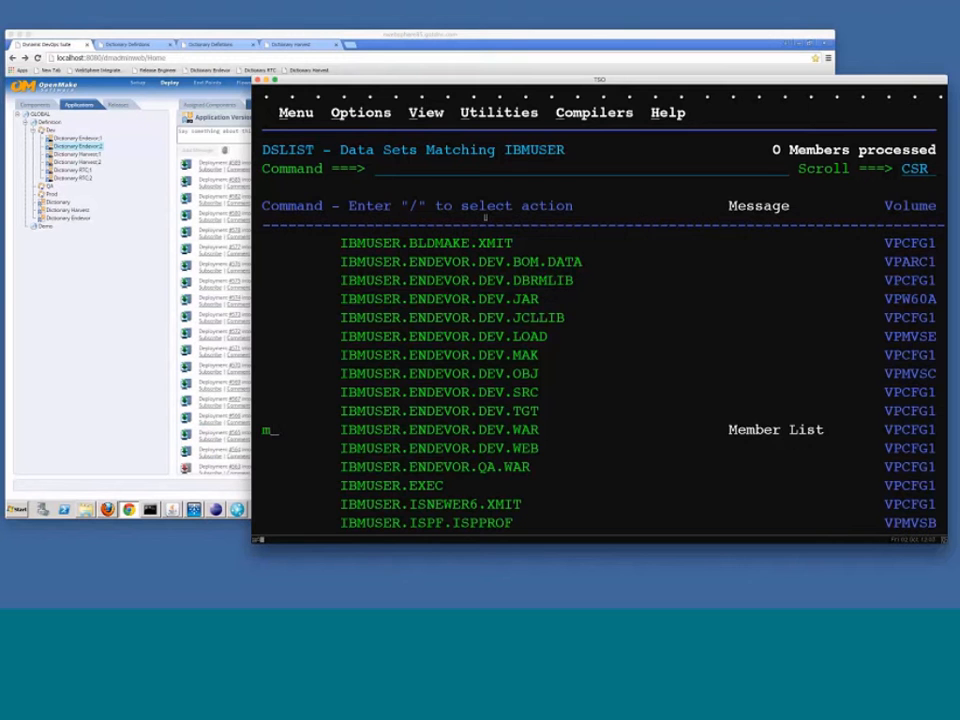
{"action": "key", "text": "Return"}
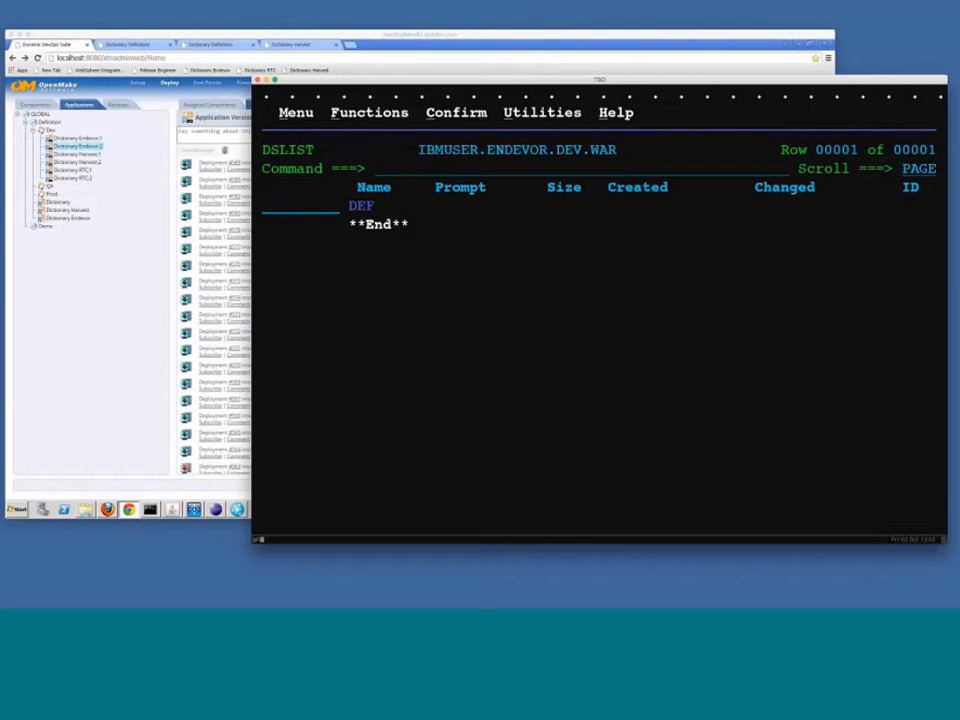
Return to the DevOps Suite in Chrome, refresh and read the log of the newest Dictionary Endevor;2 deployment, and close its results
{"action": "left_click", "coordinate": [127, 277]}
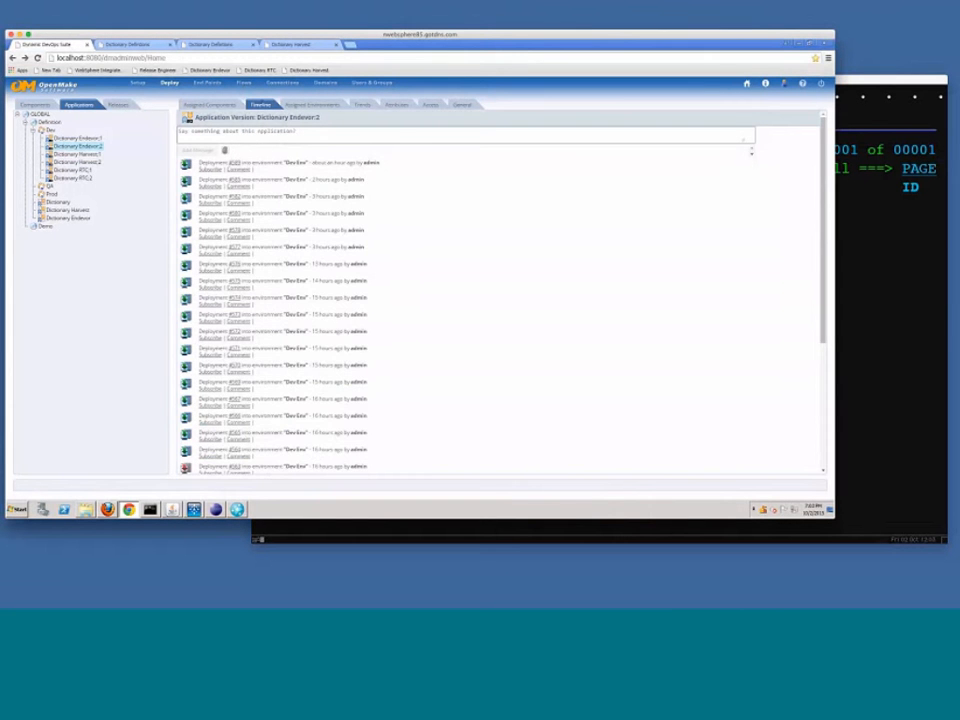
{"action": "left_click", "coordinate": [262, 105]}
{"action": "left_click", "coordinate": [234, 162]}
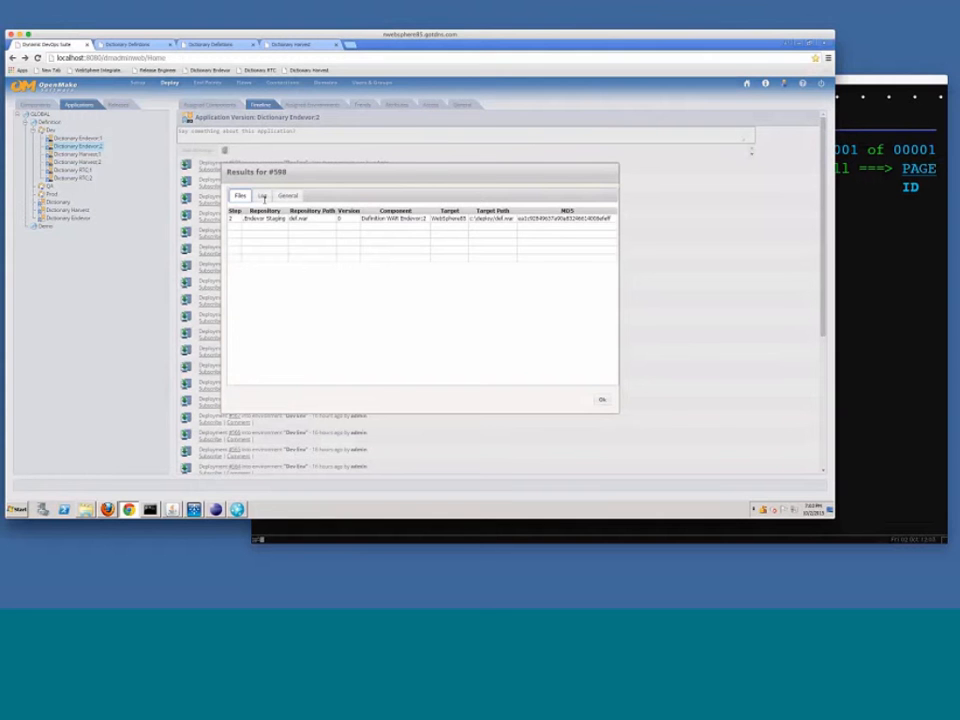
{"action": "left_click", "coordinate": [262, 196]}
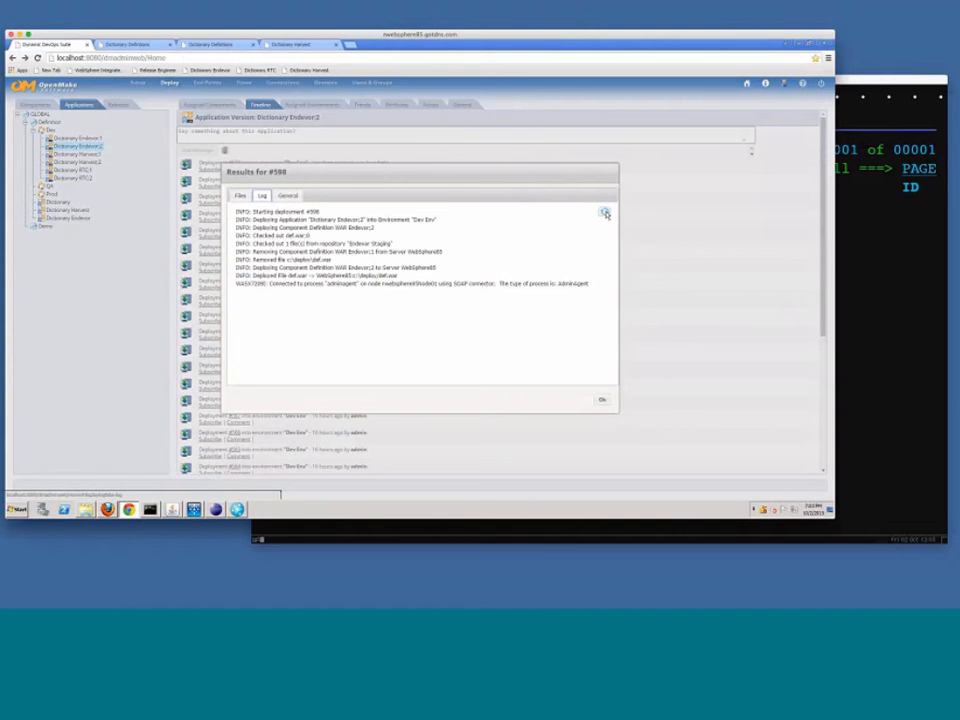
{"action": "left_click", "coordinate": [605, 213]}
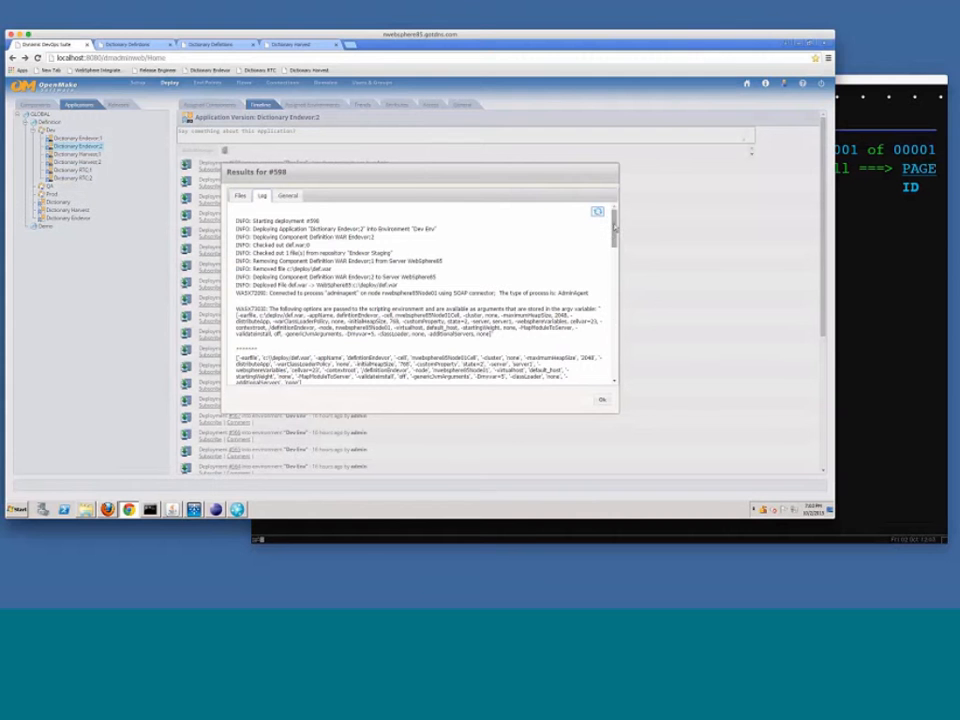
{"action": "left_click", "coordinate": [615, 379]}
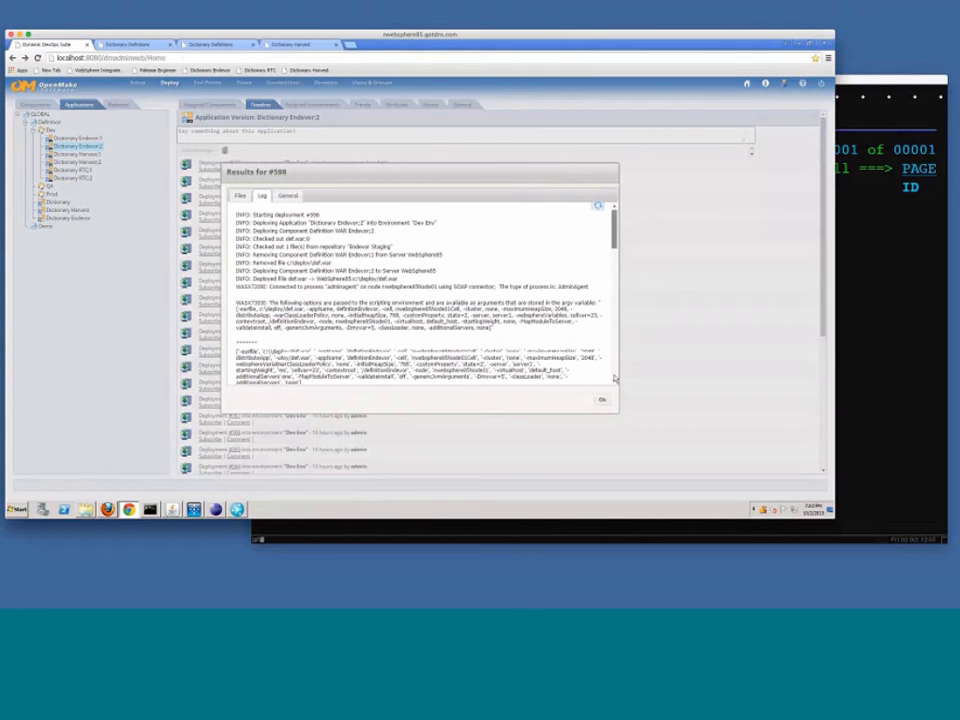
{"action": "left_click", "coordinate": [615, 379]}
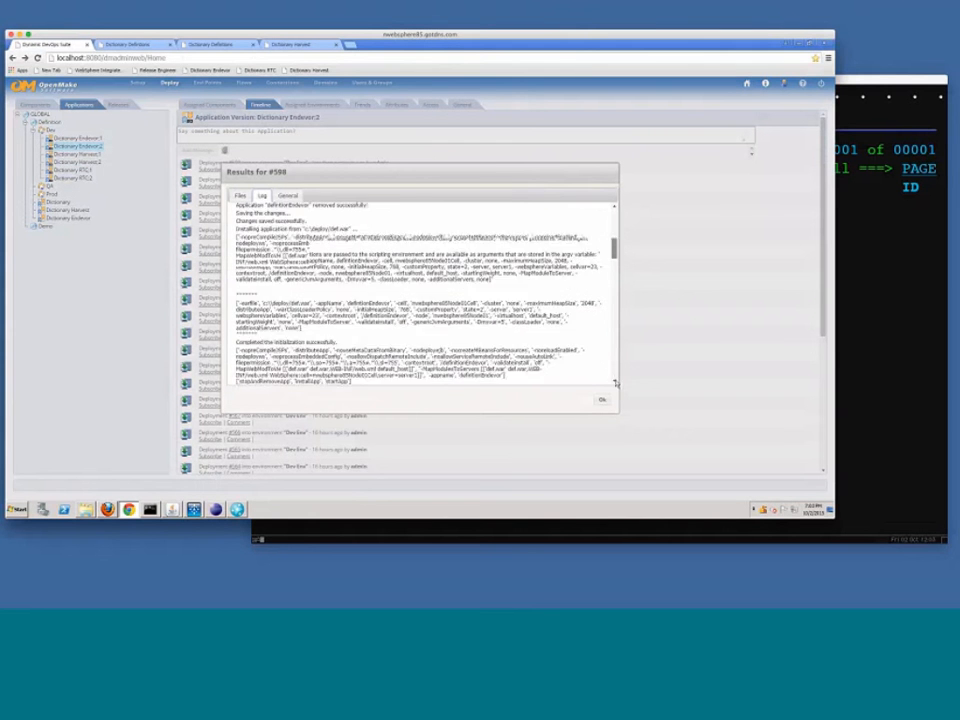
{"action": "left_click", "coordinate": [615, 209]}
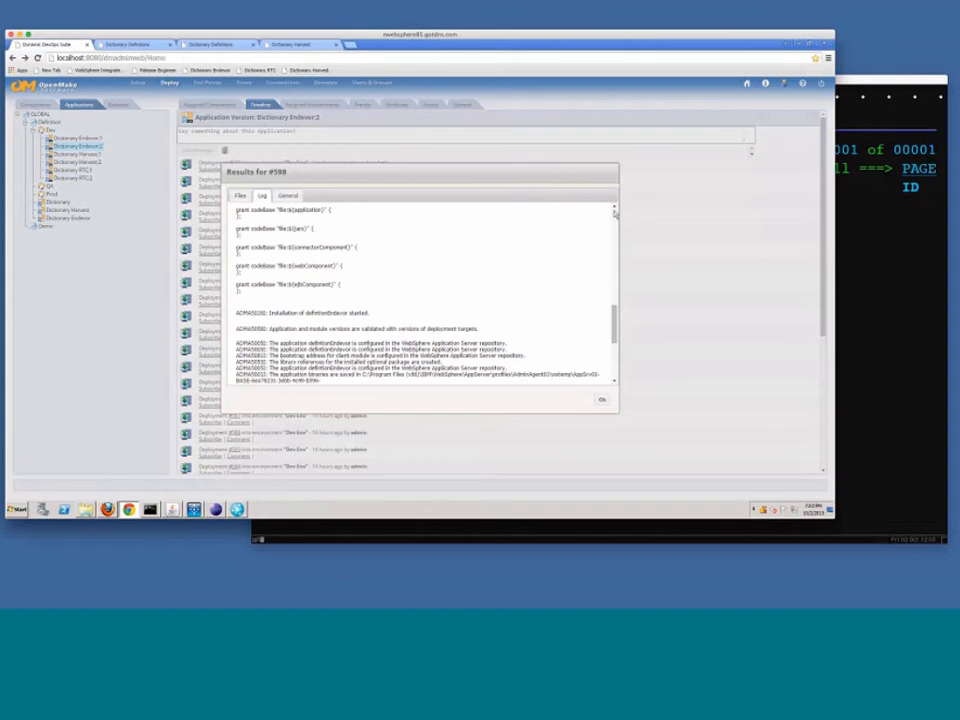
{"action": "left_click", "coordinate": [615, 214]}
{"action": "left_click", "coordinate": [602, 399]}
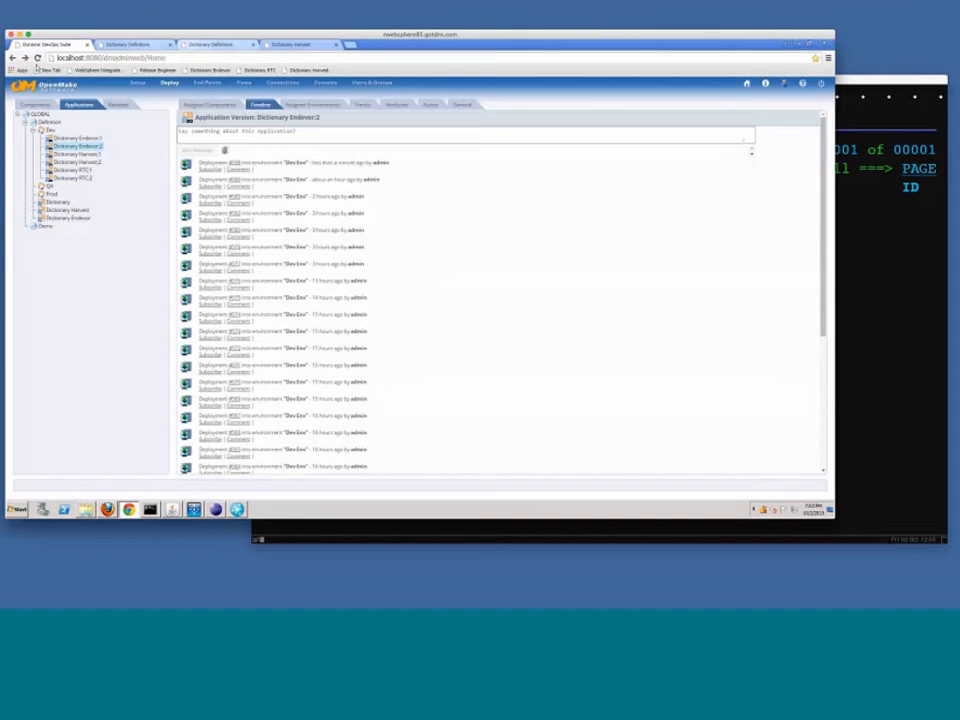
Reload the definitionEndevor home page to check the deployed version
{"action": "key", "text": "ctrl+Tab"}
{"action": "left_click", "coordinate": [37, 58]}
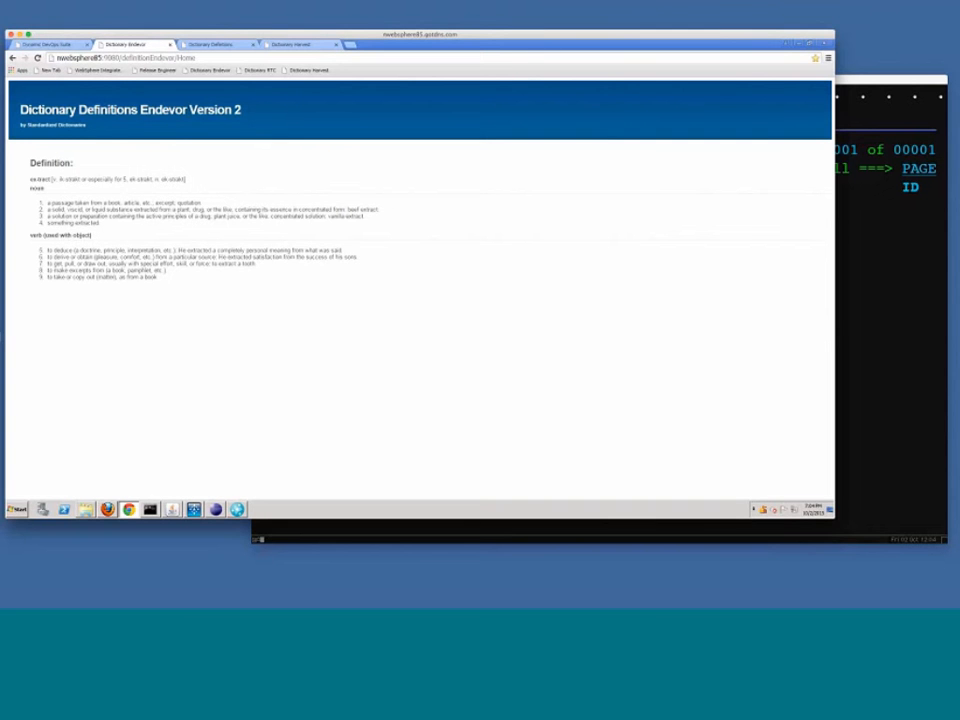
Switch to the TSO session, leave the IBMUSER.ENDEVOR.DEV.WAR member list for the data set list, and bring up the ssh terminal
{"action": "key", "text": "super+Tab"}
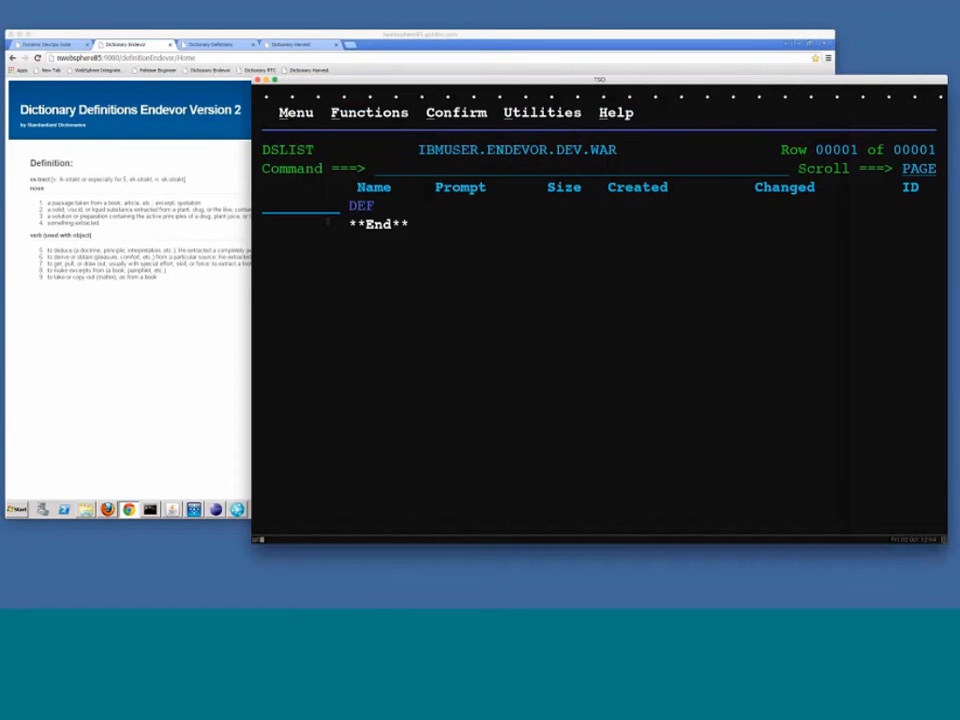
{"action": "key", "text": "super+Tab"}
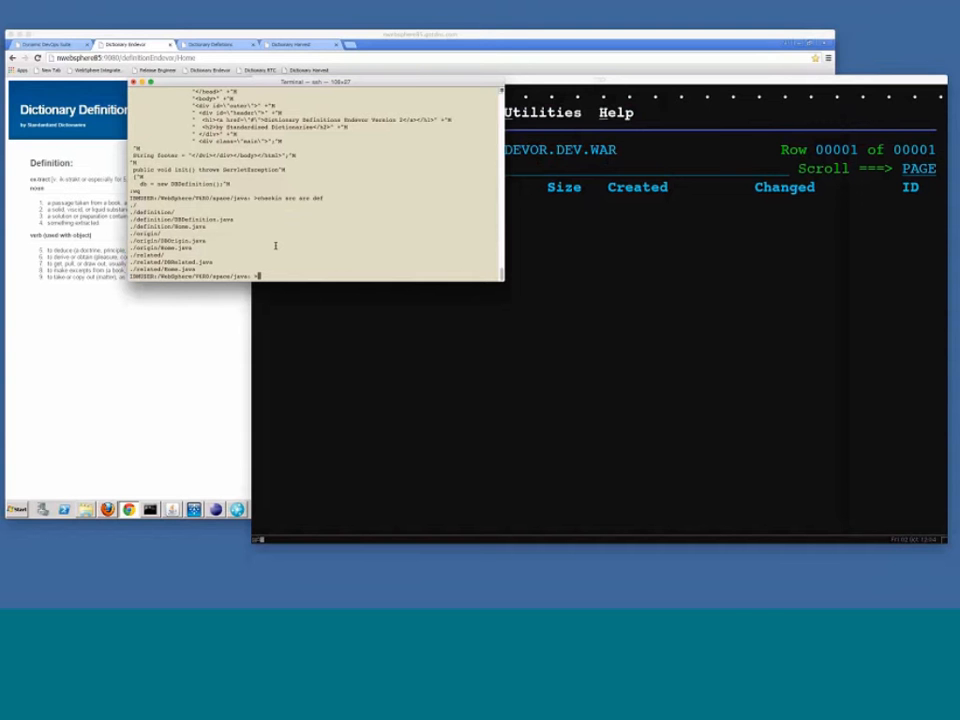
{"action": "left_click", "coordinate": [328, 322]}
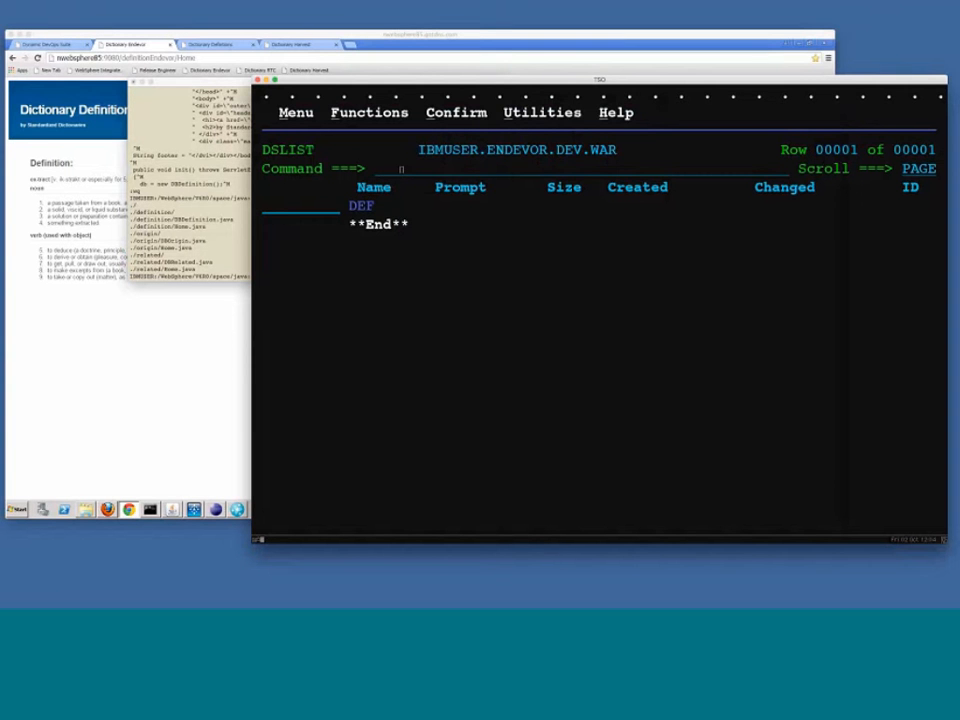
{"action": "key", "text": "F3"}
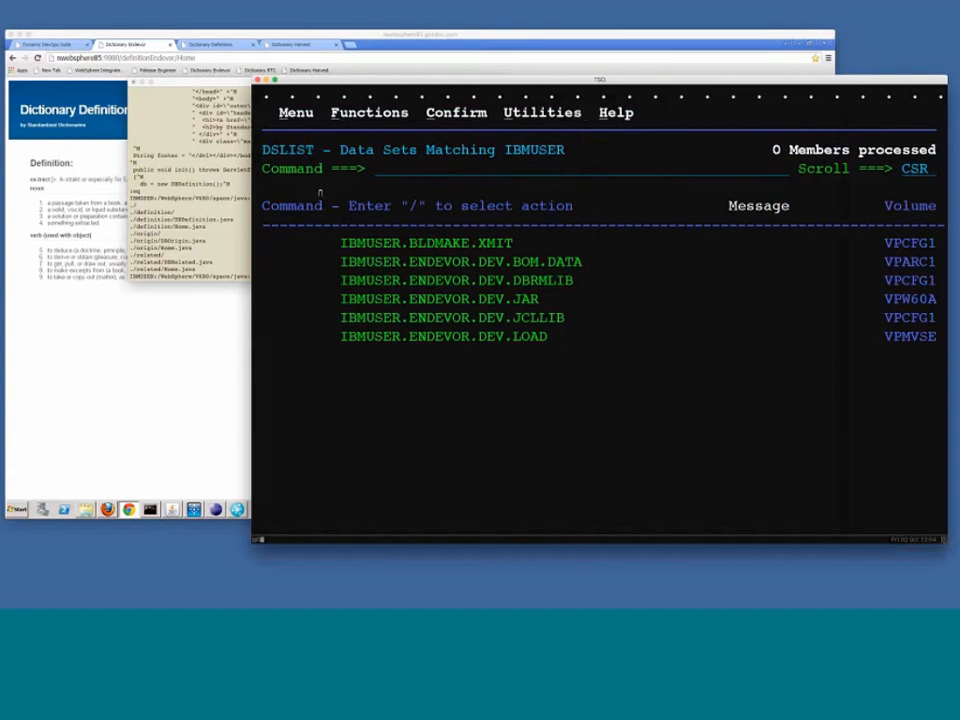
{"action": "left_click", "coordinate": [181, 262]}
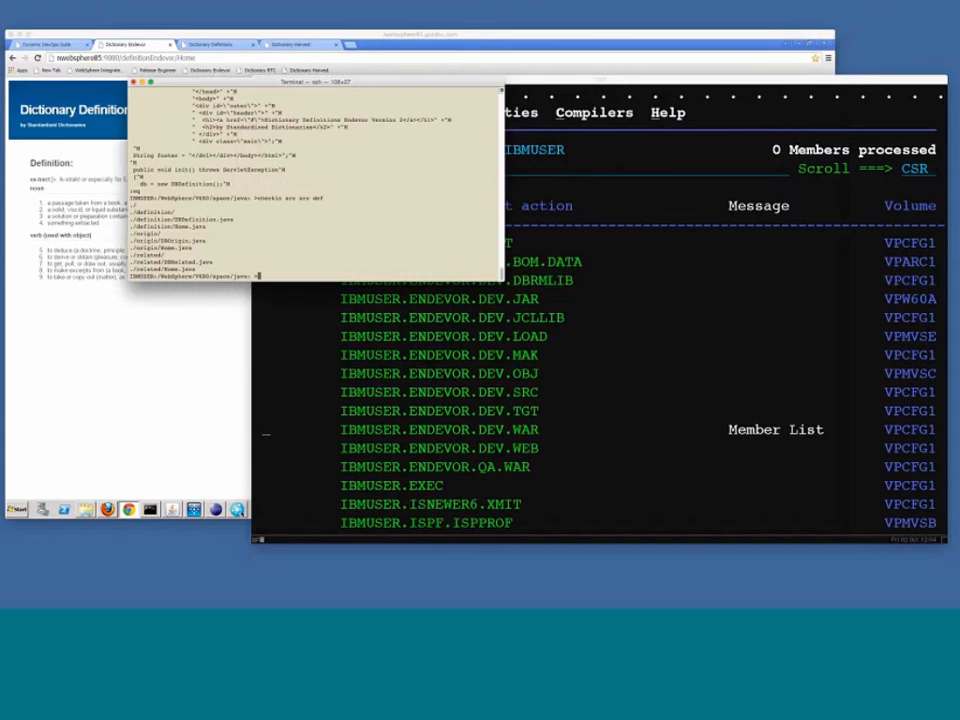
Switch to Rational Team Concert, change the h1 heading in Home.java to Version 2, and save the file
{"action": "left_click", "coordinate": [240, 512]}
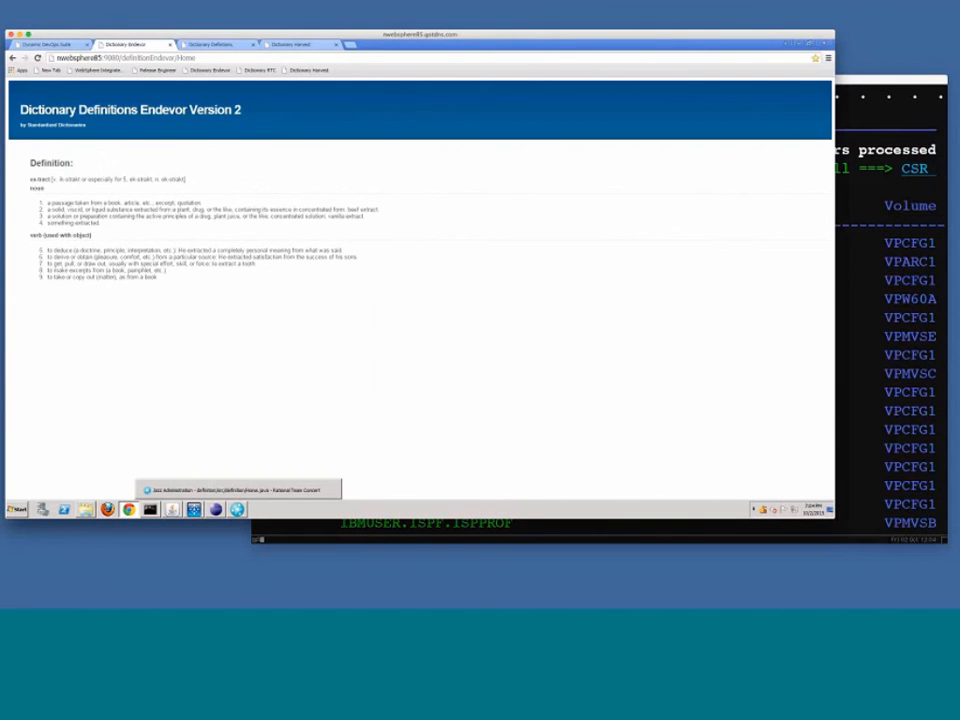
{"action": "left_click", "coordinate": [232, 489]}
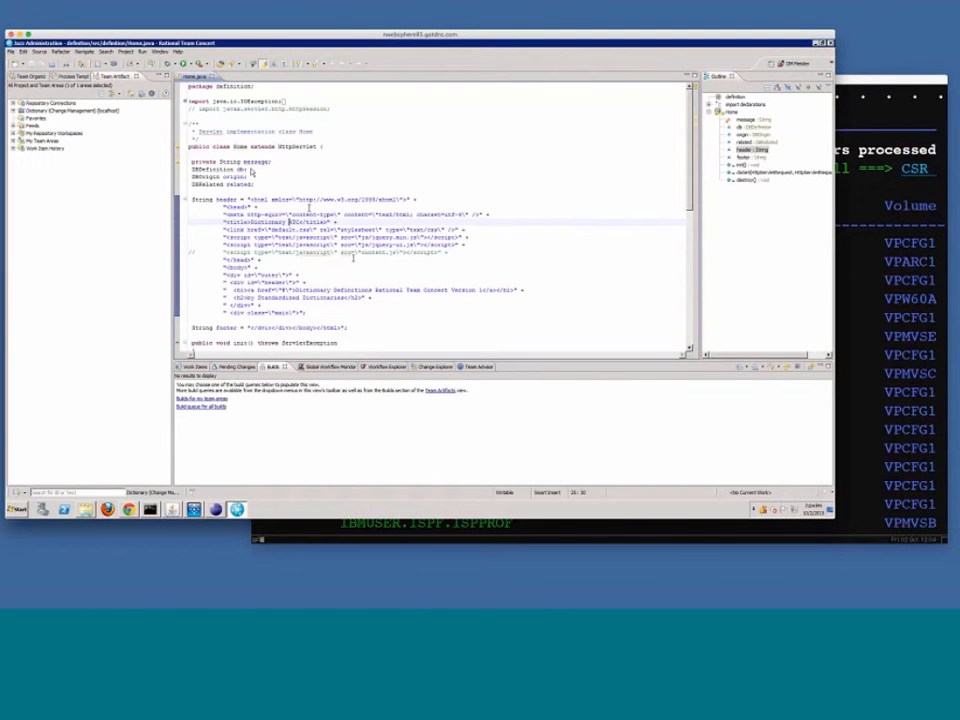
{"action": "left_click", "coordinate": [481, 290]}
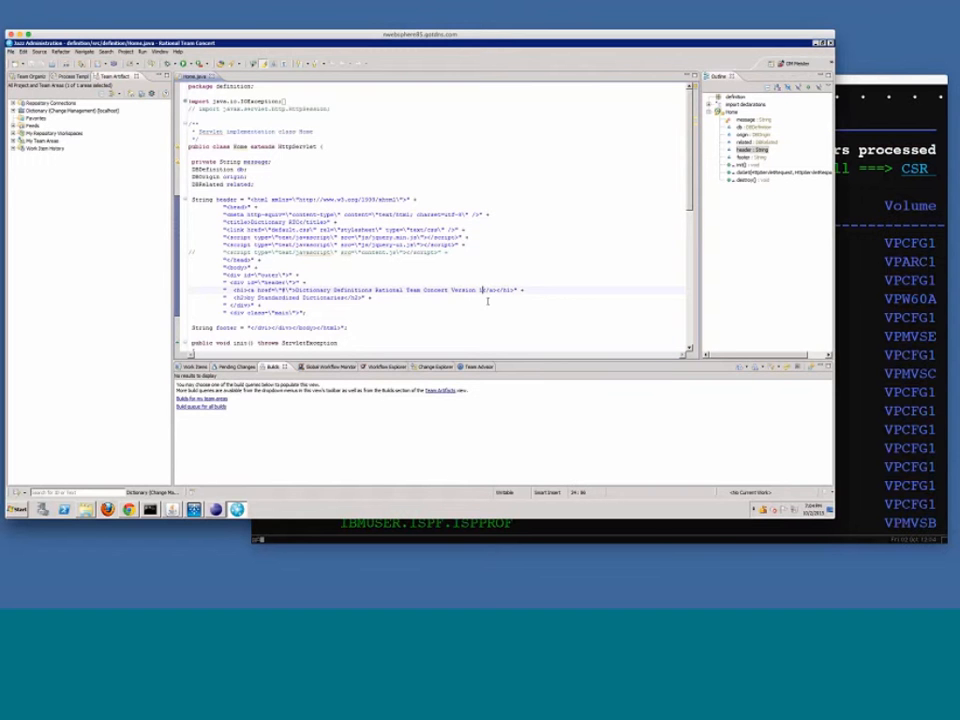
{"action": "key", "text": "BackSpace"}
{"action": "key", "text": "Up"}
{"action": "key", "text": "Up"}
{"action": "key", "text": "Up"}
{"action": "key", "text": "ctrl+s"}
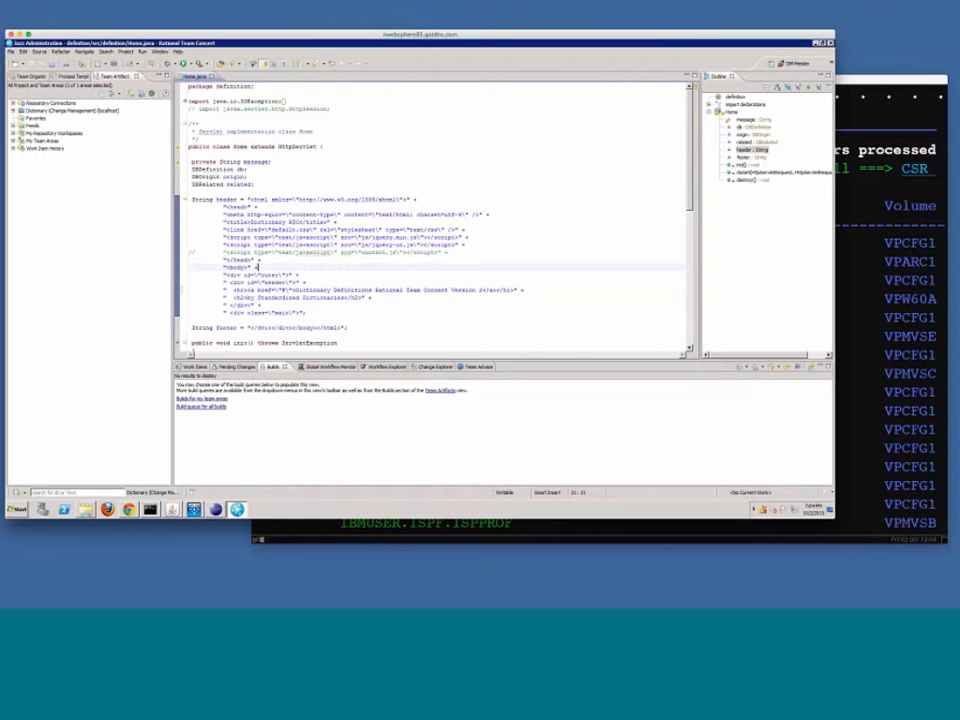
Show the pending changes for Home.java
{"action": "right_click", "coordinate": [354, 167]}
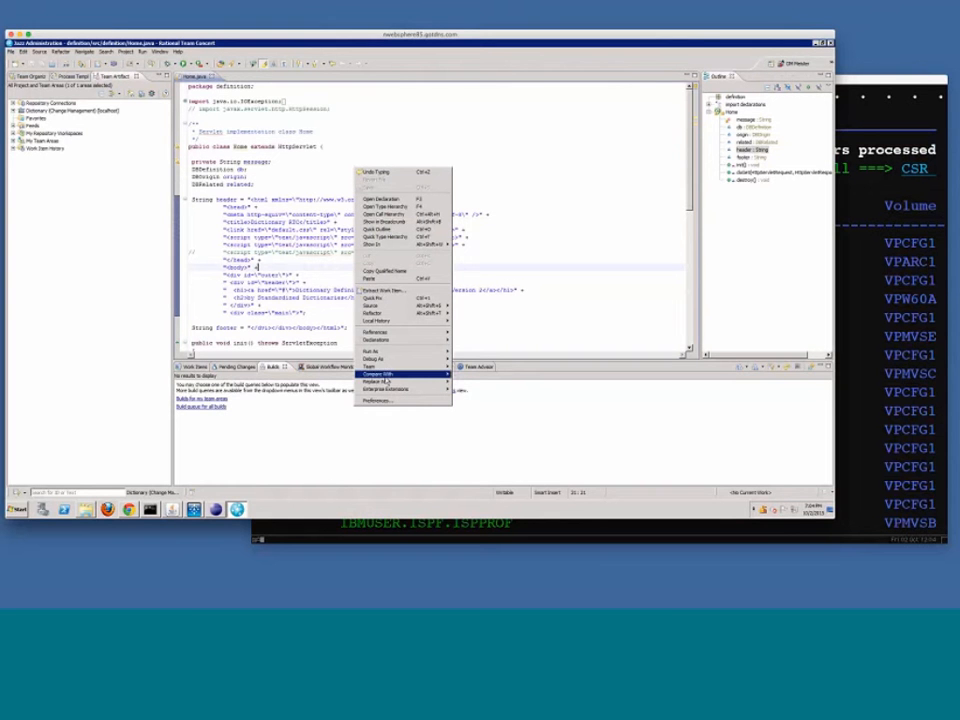
{"action": "mouse_move", "coordinate": [381, 368]}
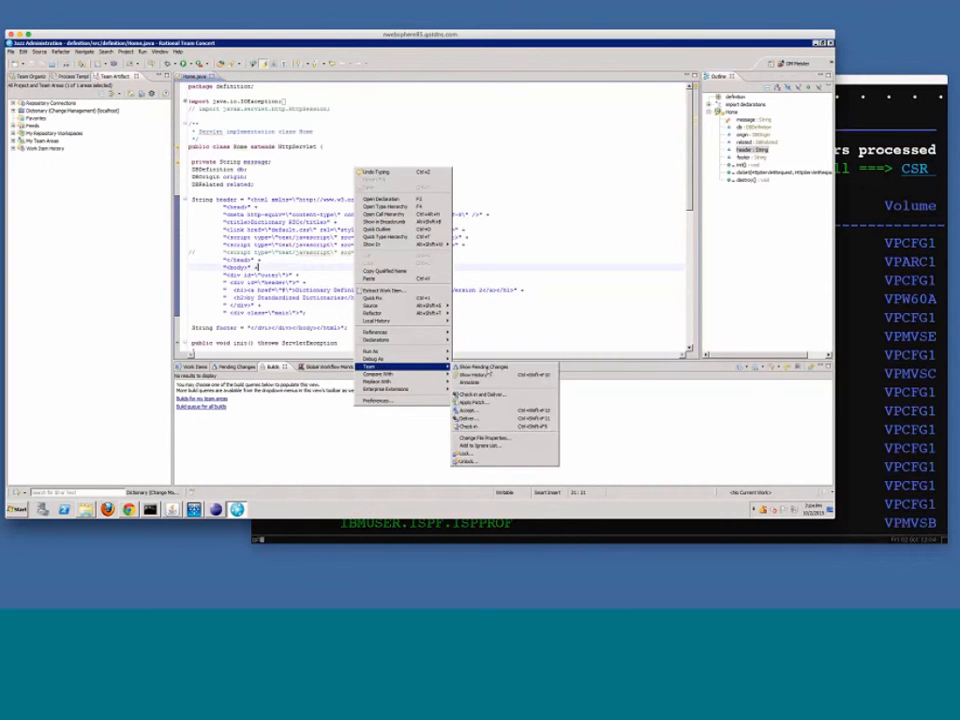
{"action": "left_click", "coordinate": [323, 348]}
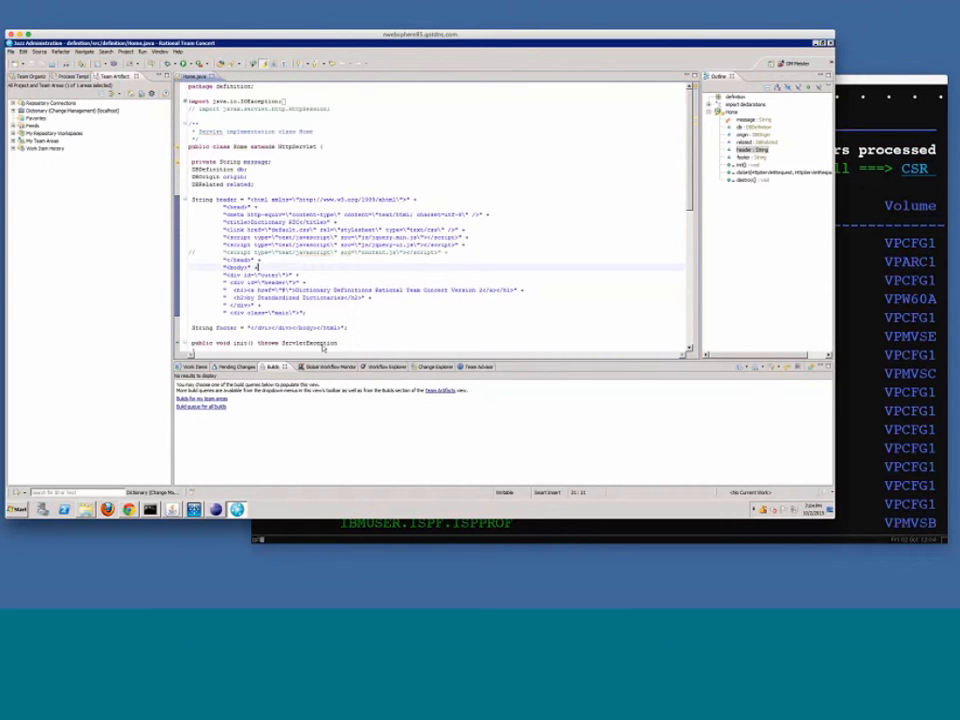
Check in and deliver the Home.java change with a previously entered comment, associate it with the CI Test work item, and run the delivery in the background
{"action": "right_click", "coordinate": [357, 304]}
{"action": "mouse_move", "coordinate": [389, 268]}
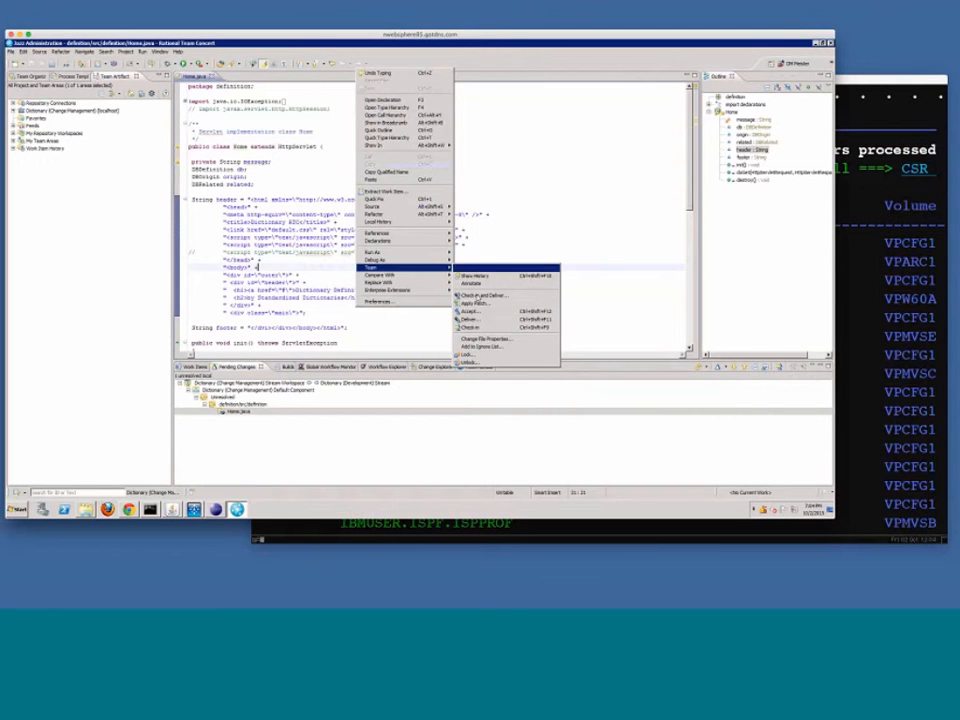
{"action": "left_click", "coordinate": [476, 297]}
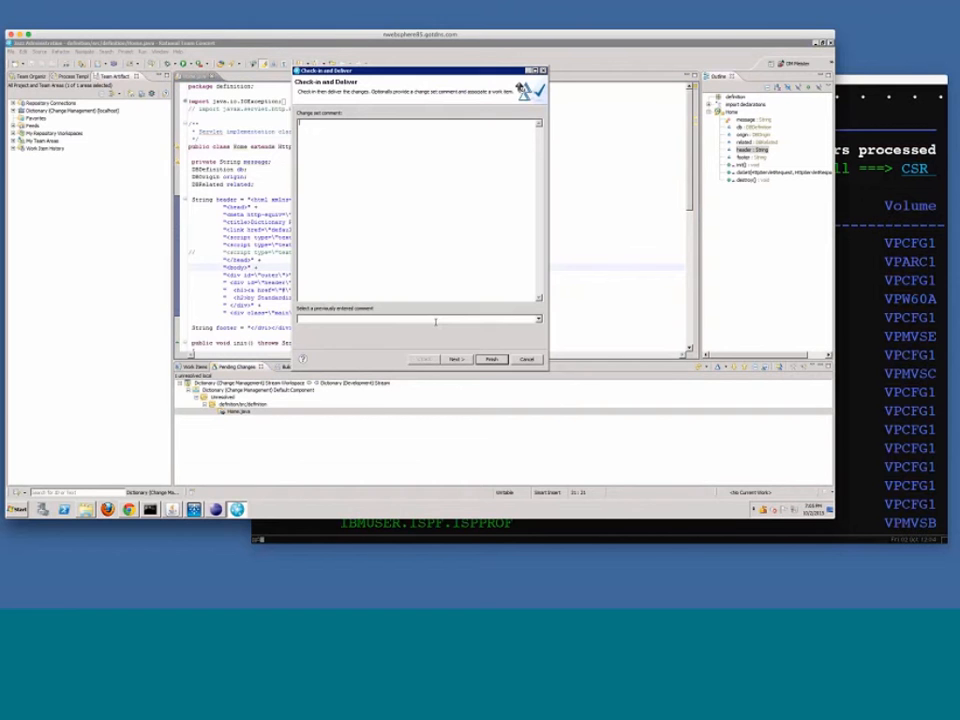
{"action": "left_click", "coordinate": [510, 320]}
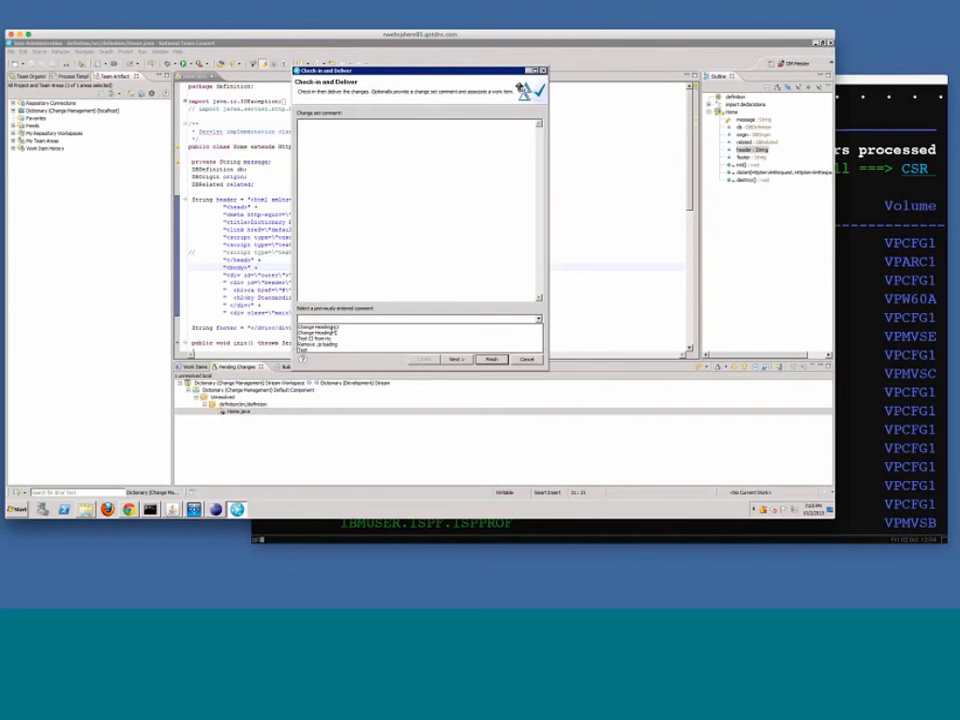
{"action": "left_click", "coordinate": [455, 358]}
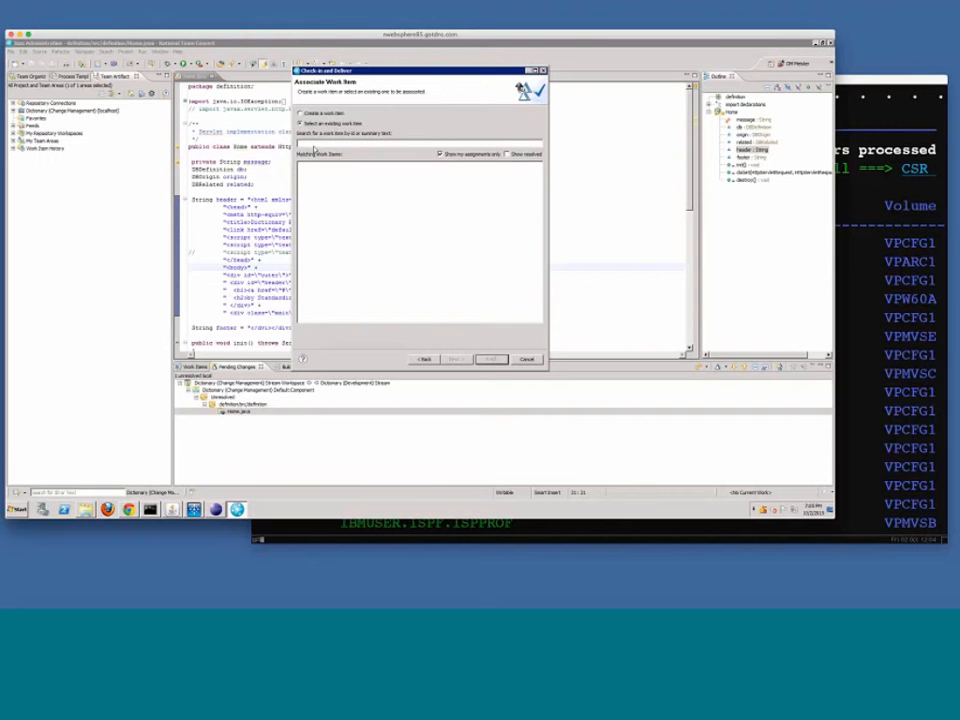
{"action": "left_click", "coordinate": [313, 142]}
{"action": "type", "text": "*"}
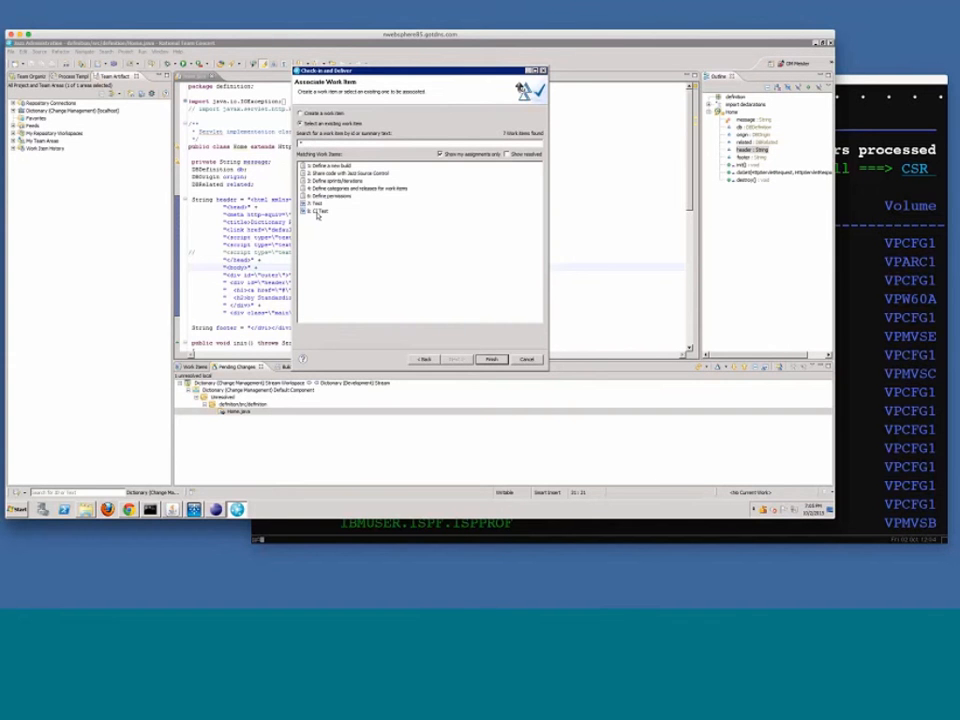
{"action": "double_click", "coordinate": [318, 212]}
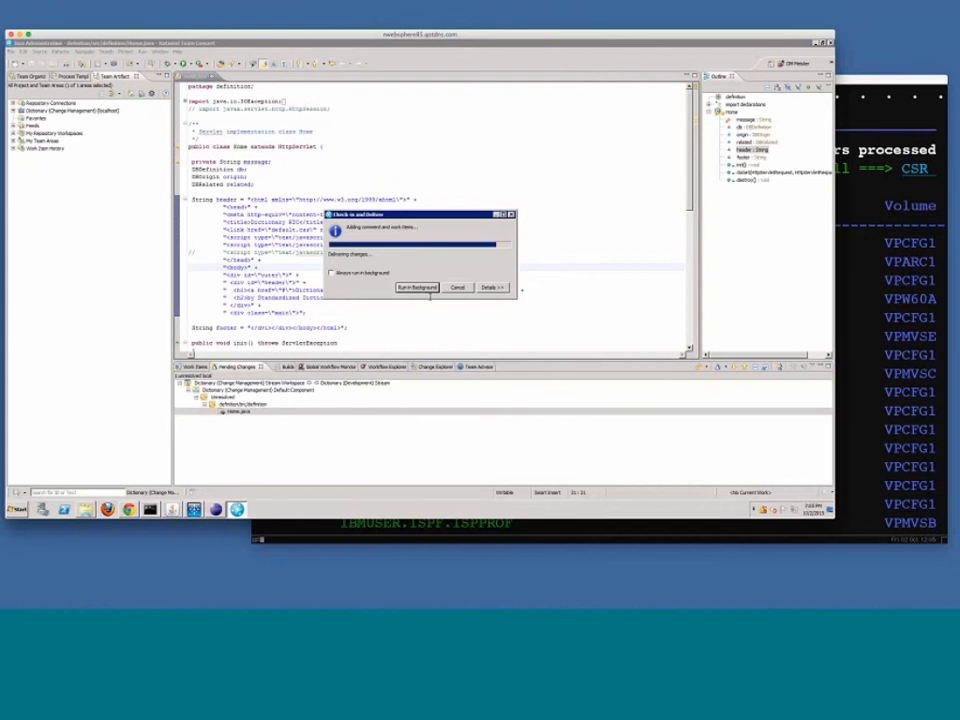
{"action": "left_click", "coordinate": [428, 289]}
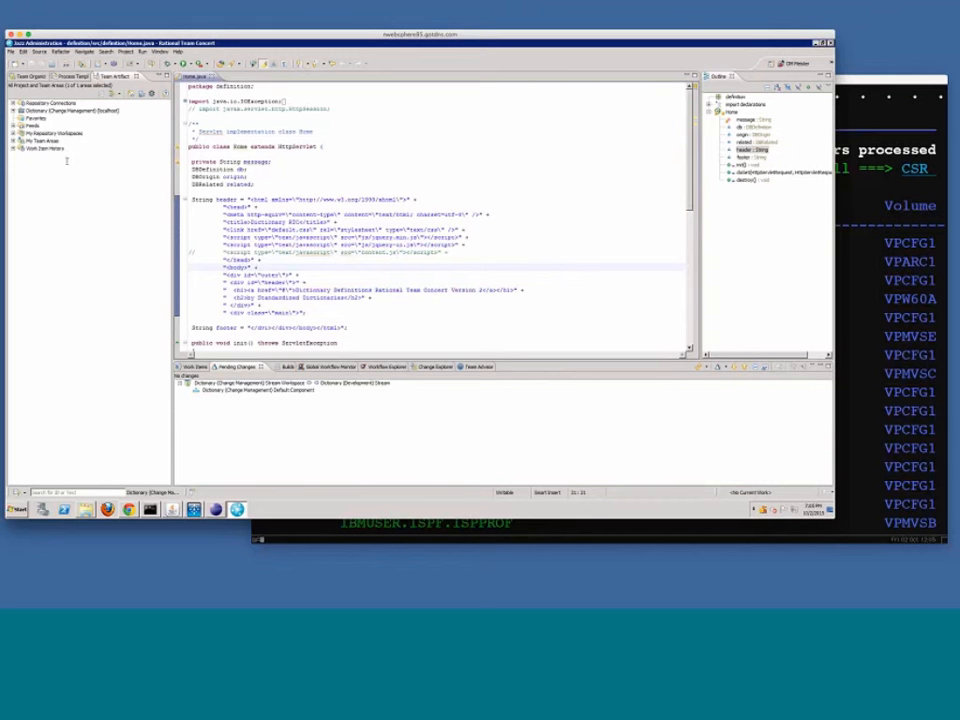
Expand the Dictionary (Change Management) builds and submit a request for the Dev Stream - Dictionary Meister Build
{"action": "left_click", "coordinate": [14, 110]}
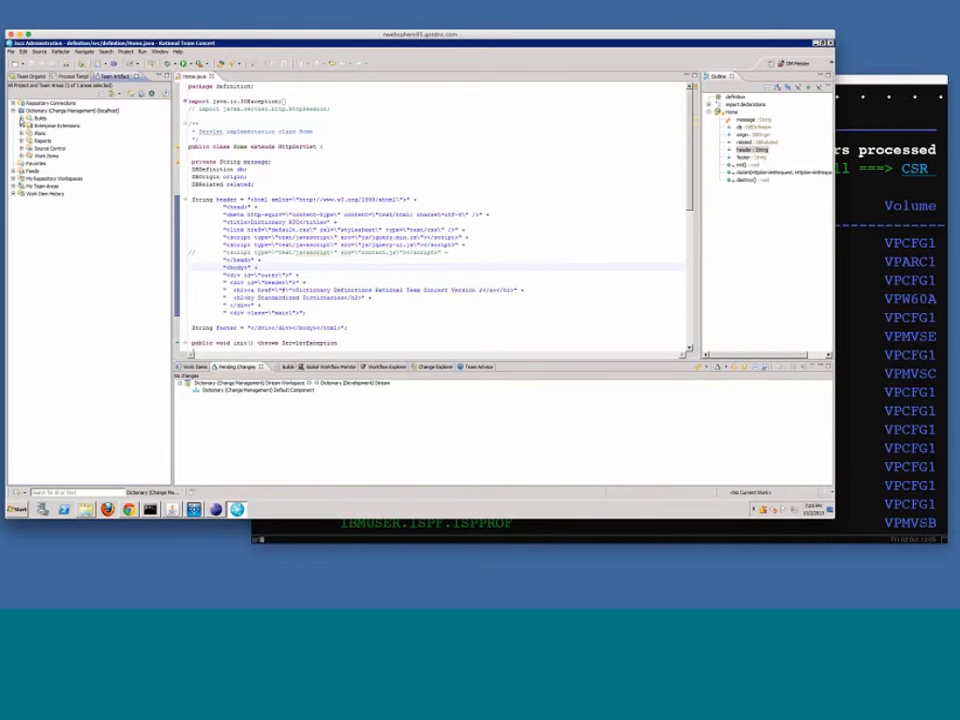
{"action": "left_click", "coordinate": [22, 118]}
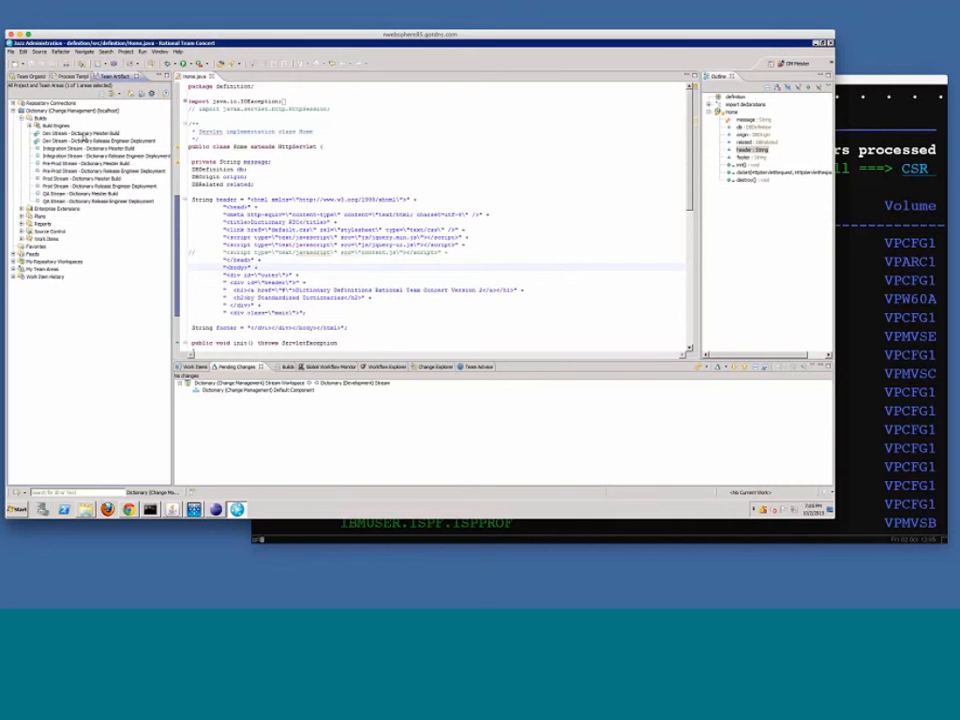
{"action": "left_click", "coordinate": [84, 133]}
{"action": "right_click", "coordinate": [88, 133]}
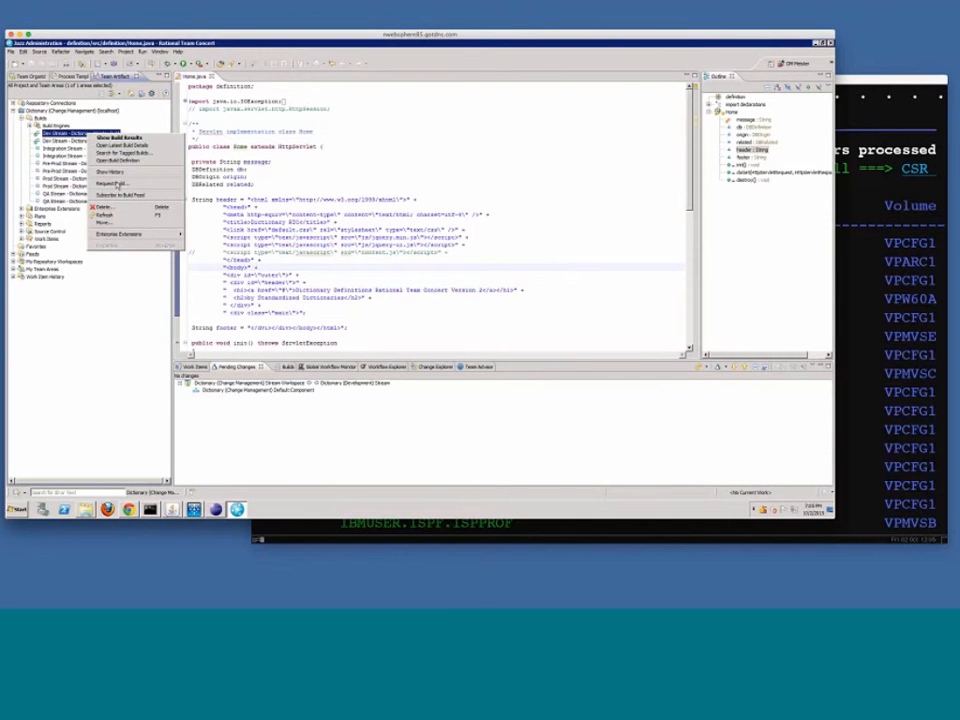
{"action": "left_click", "coordinate": [117, 185]}
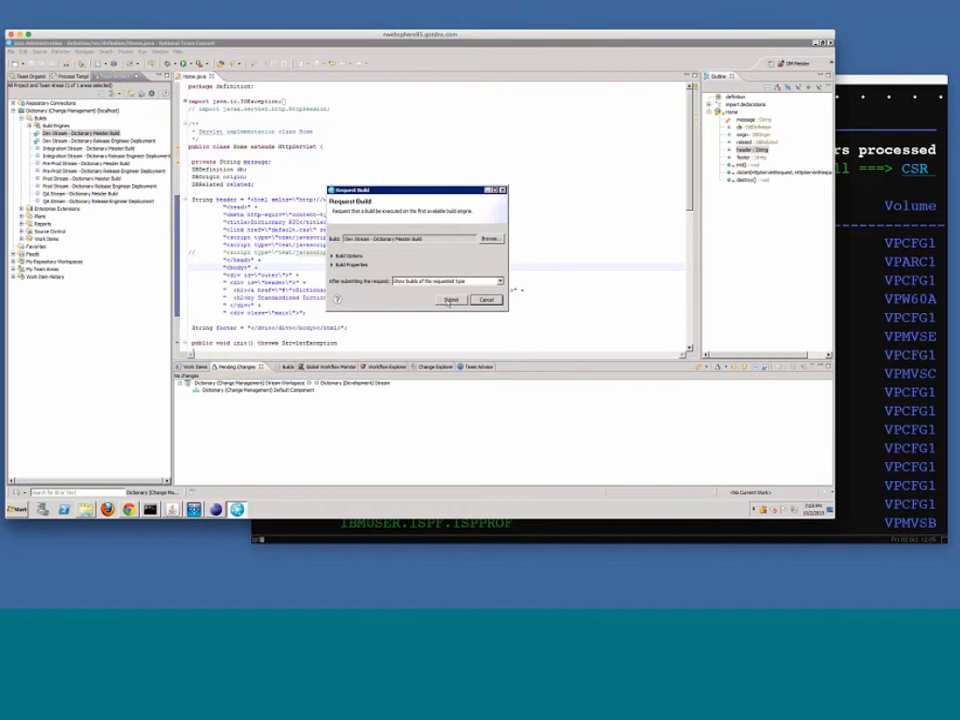
{"action": "left_click", "coordinate": [441, 297]}
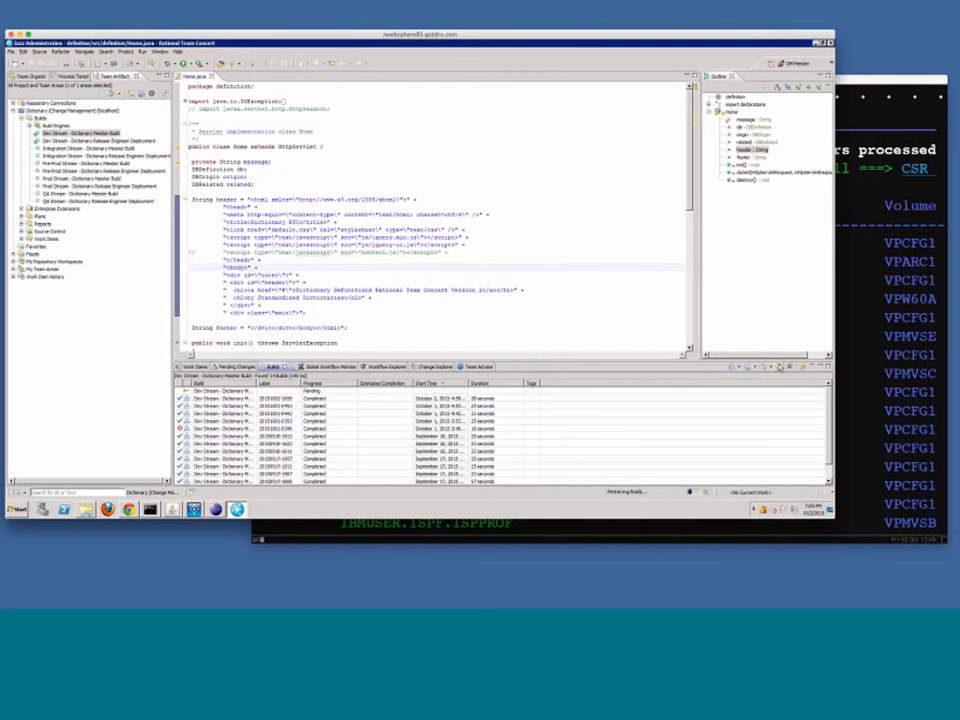
Monitor the requested Meister build in the global workflow monitor and the refreshed build list
{"action": "left_click", "coordinate": [779, 367]}
{"action": "left_click", "coordinate": [779, 367]}
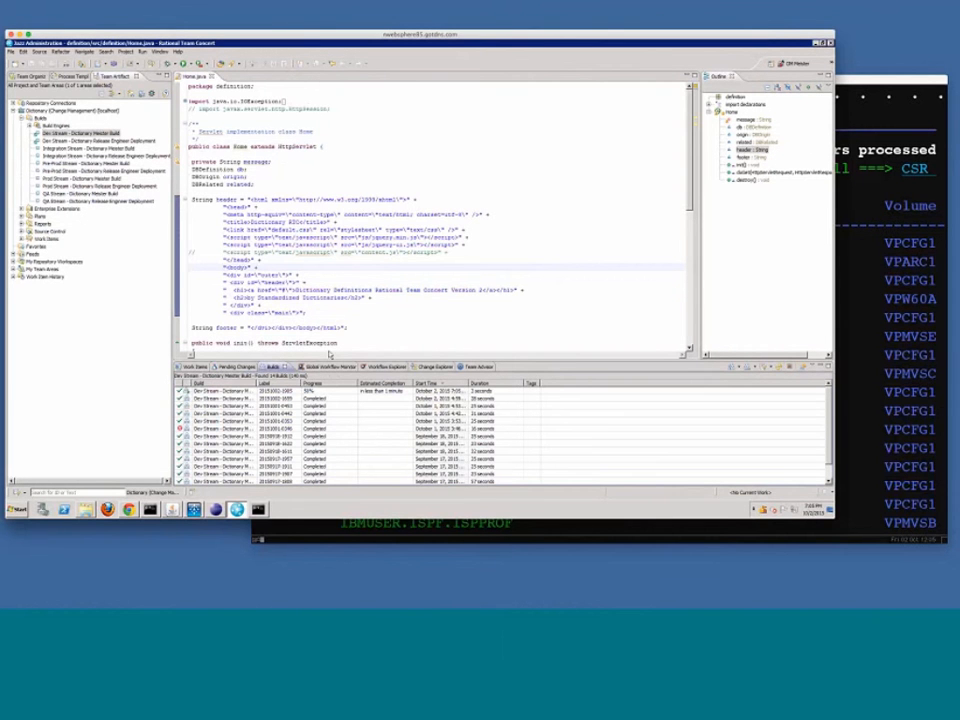
{"action": "left_click", "coordinate": [465, 286]}
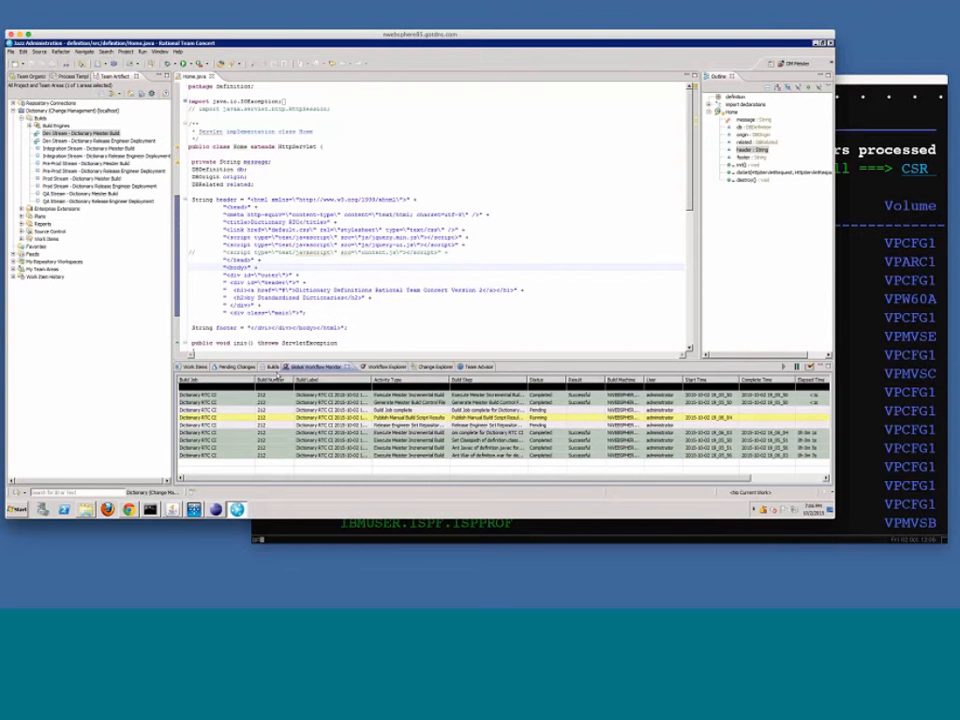
{"action": "left_click", "coordinate": [272, 366]}
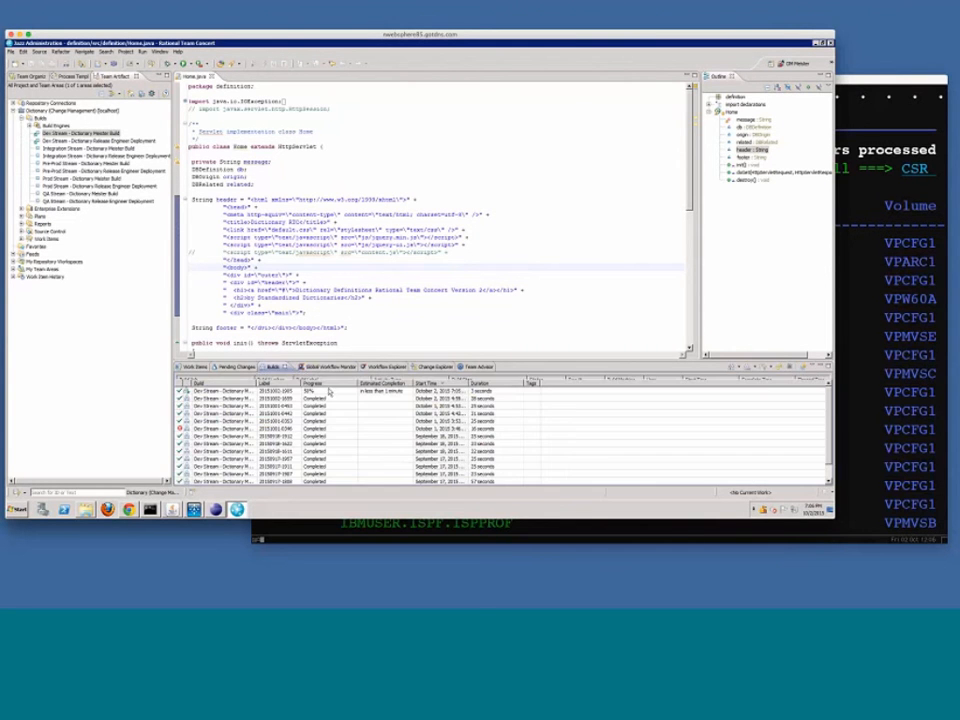
{"action": "left_click", "coordinate": [779, 368]}
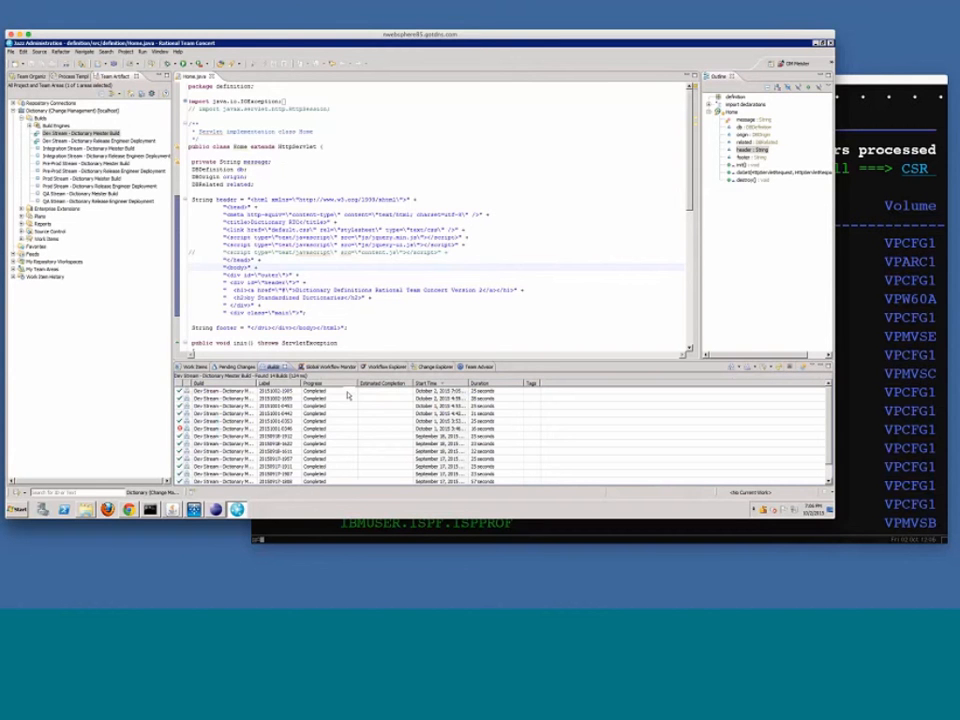
Open the newest Dictionary Meister Build result and review its log files, external Meister build log and downloadable definition.war
{"action": "left_click", "coordinate": [351, 390]}
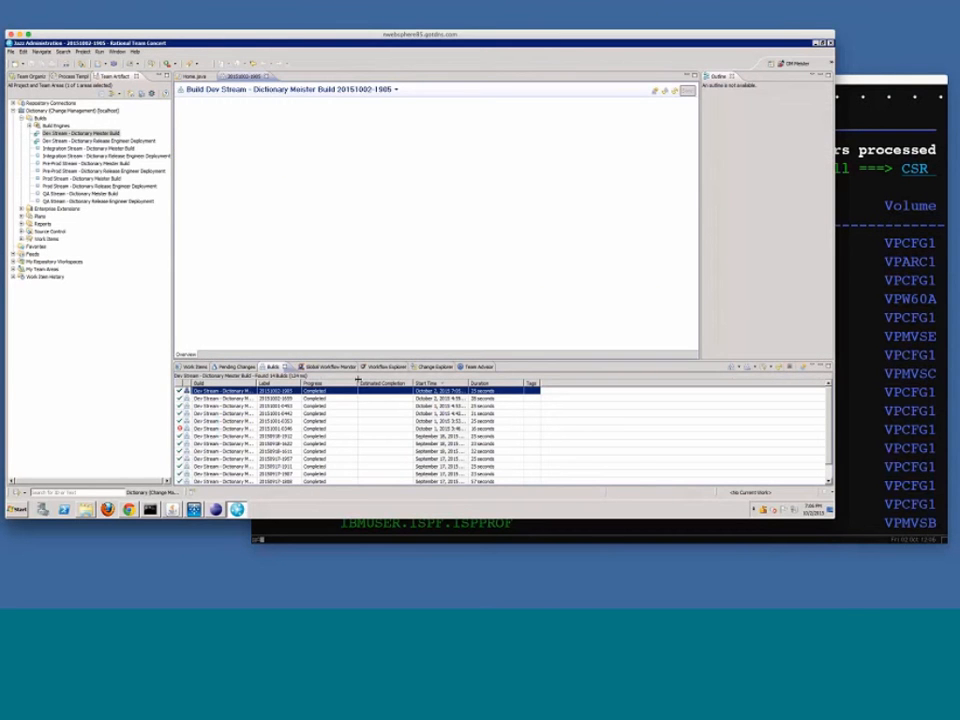
{"action": "left_click", "coordinate": [250, 355]}
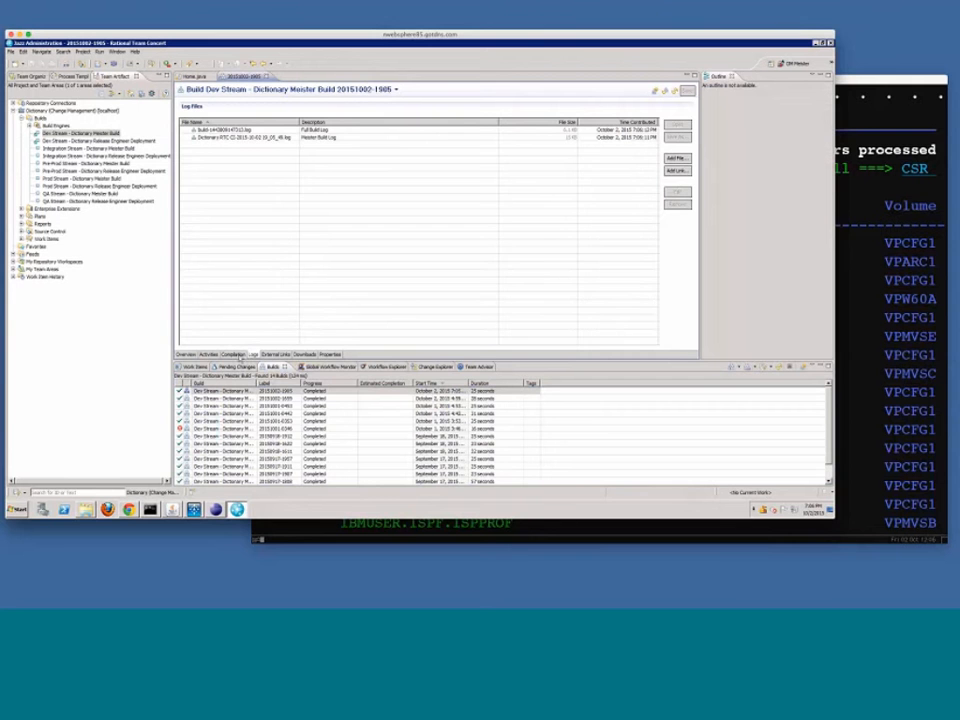
{"action": "left_click", "coordinate": [276, 354]}
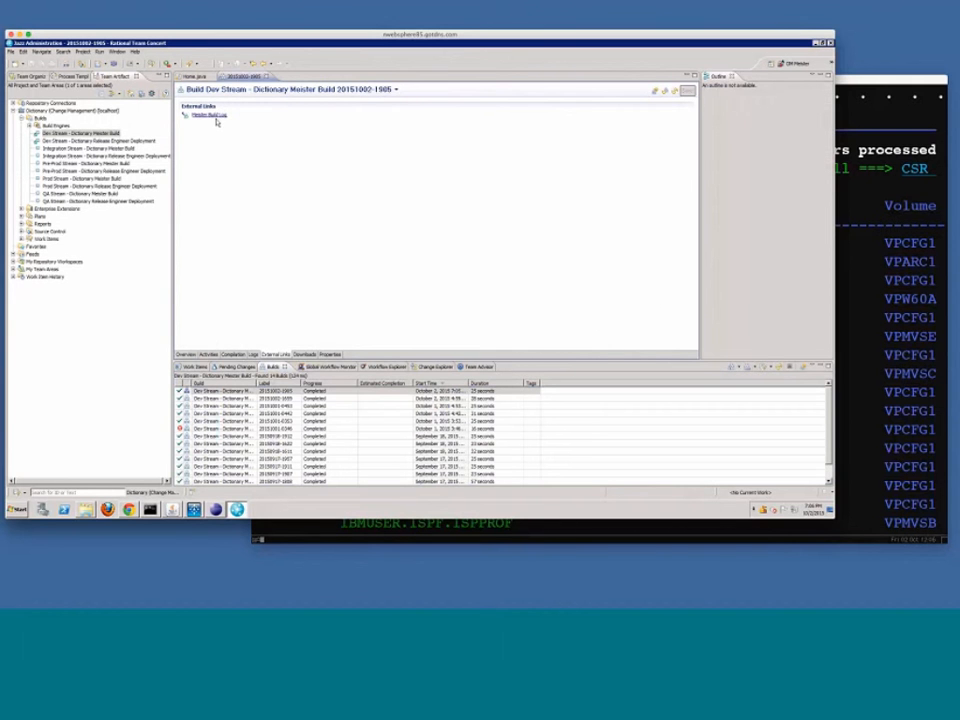
{"action": "left_click", "coordinate": [230, 119]}
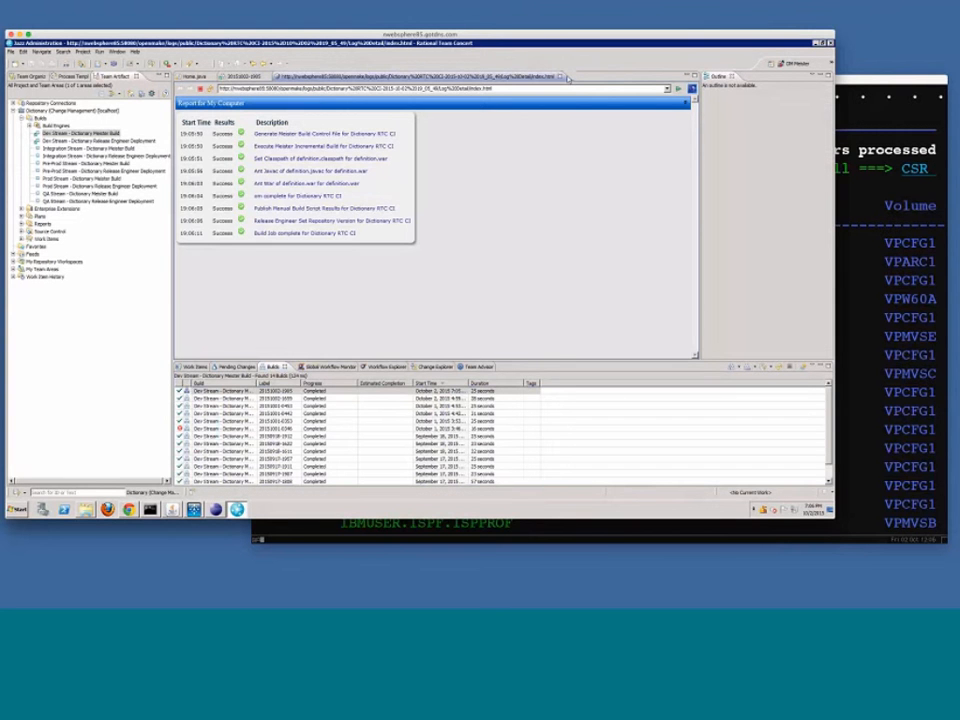
{"action": "left_click", "coordinate": [568, 77]}
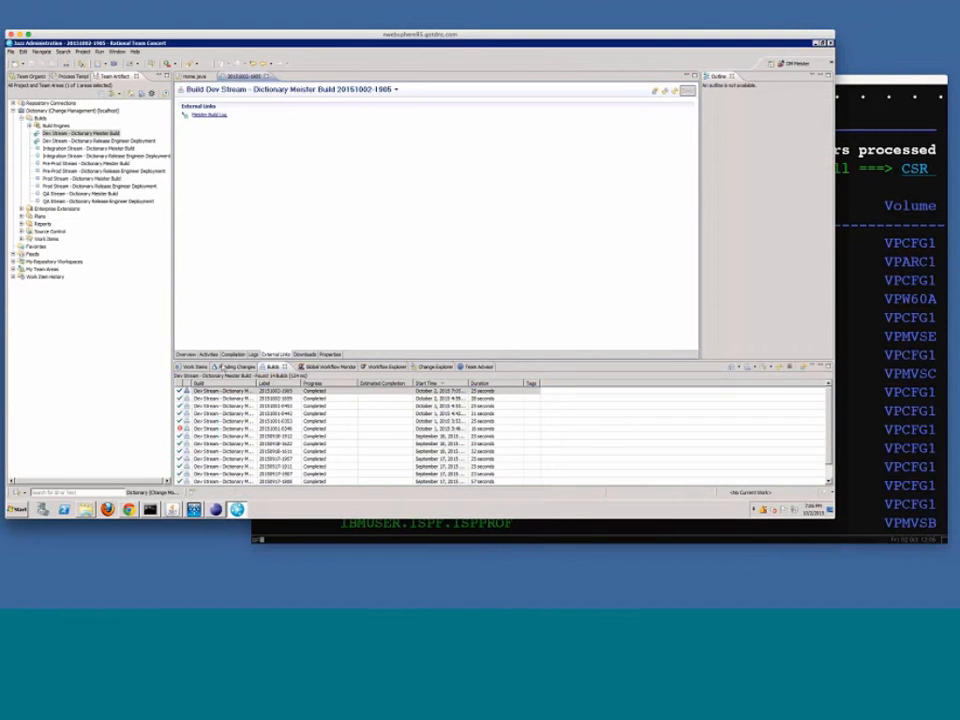
{"action": "left_click", "coordinate": [304, 355]}
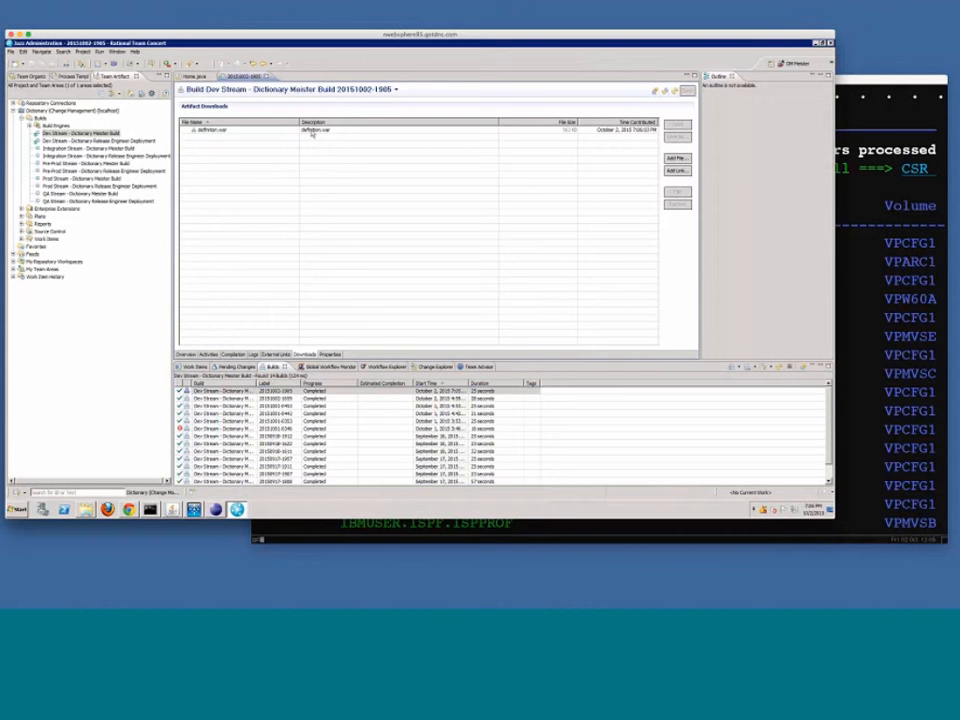
{"action": "left_click", "coordinate": [313, 131]}
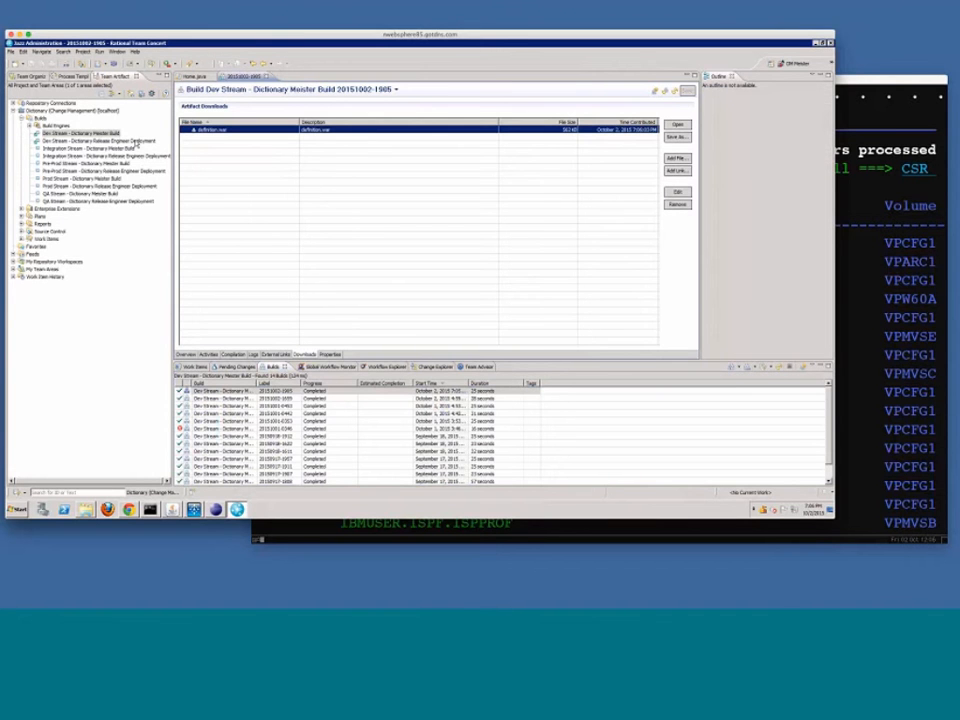
Submit a request for the Dev Stream - Dictionary Release Engineer Deployment and check its progress in the build list and workflow monitor
{"action": "left_click", "coordinate": [137, 141]}
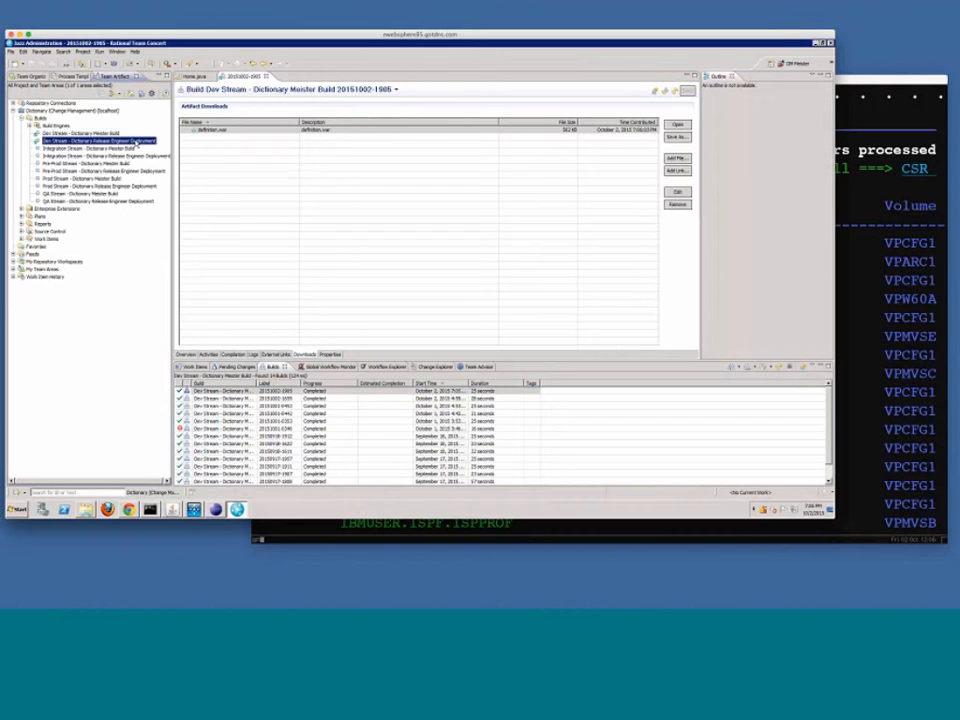
{"action": "right_click", "coordinate": [137, 143]}
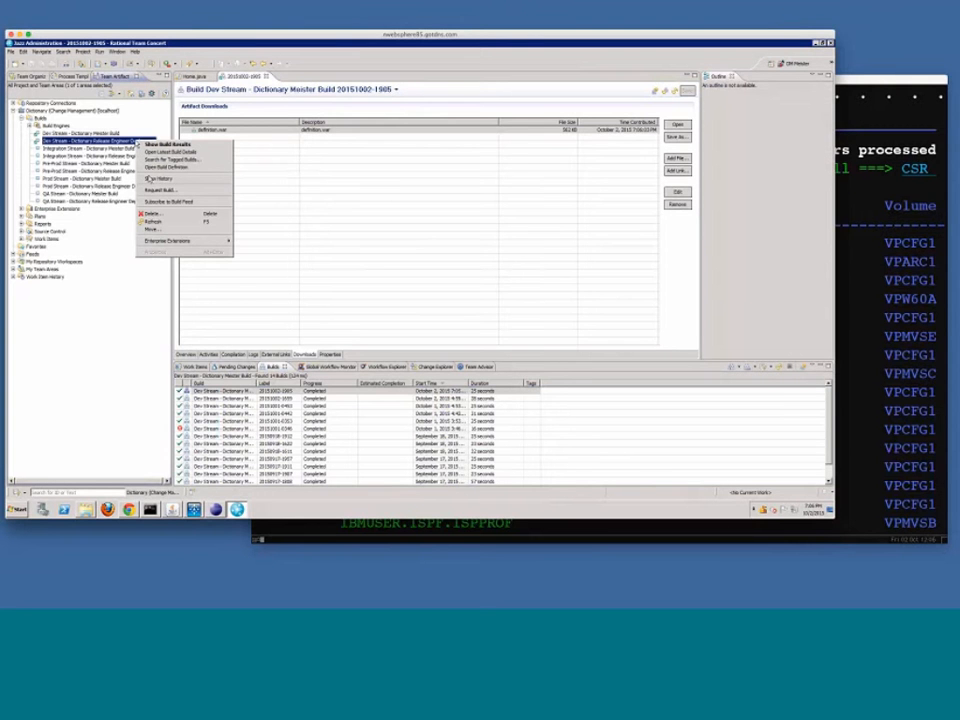
{"action": "left_click", "coordinate": [156, 189]}
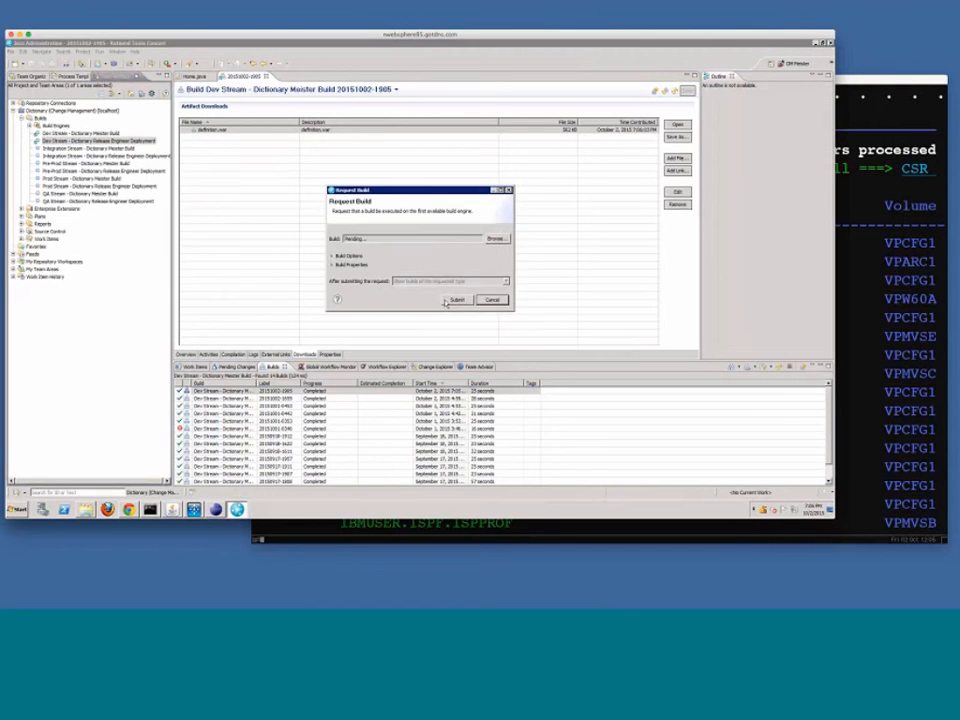
{"action": "left_click", "coordinate": [451, 300]}
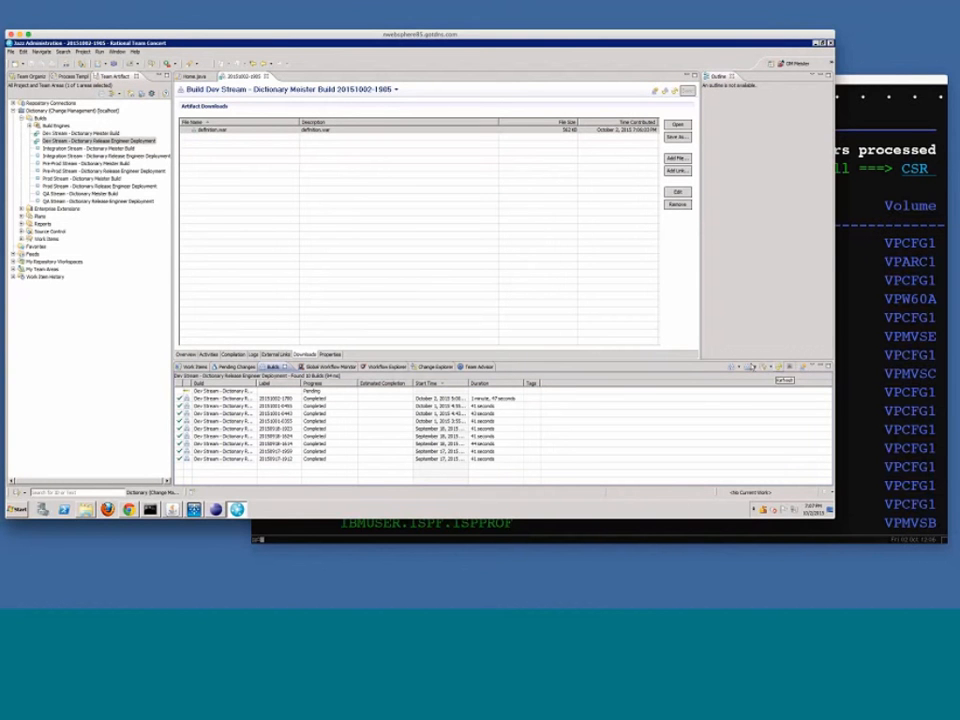
{"action": "left_click", "coordinate": [780, 369]}
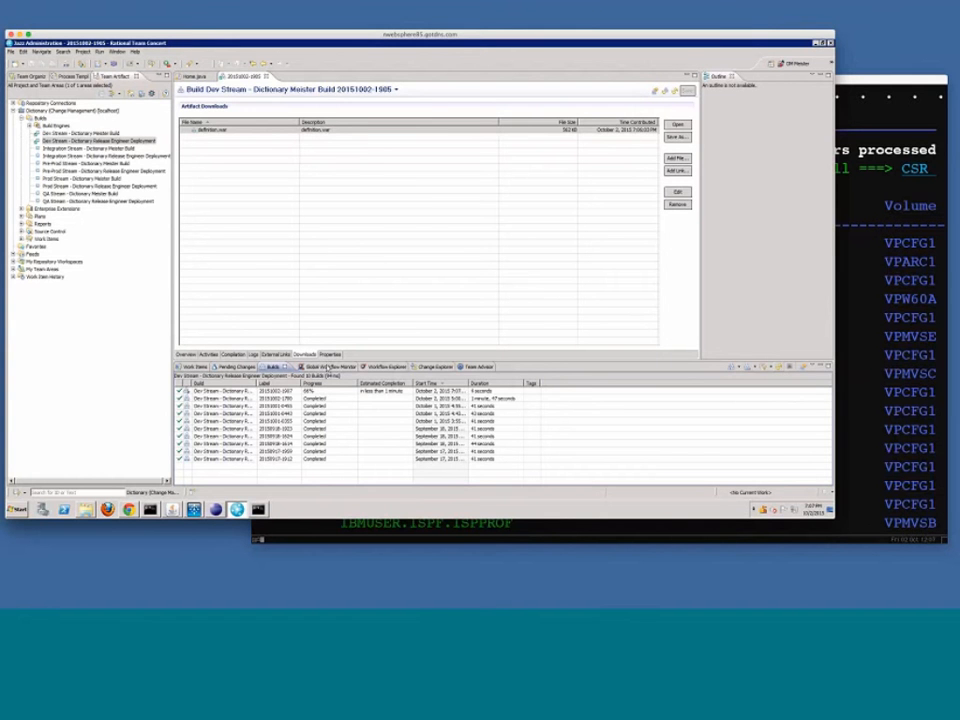
{"action": "left_click", "coordinate": [330, 366]}
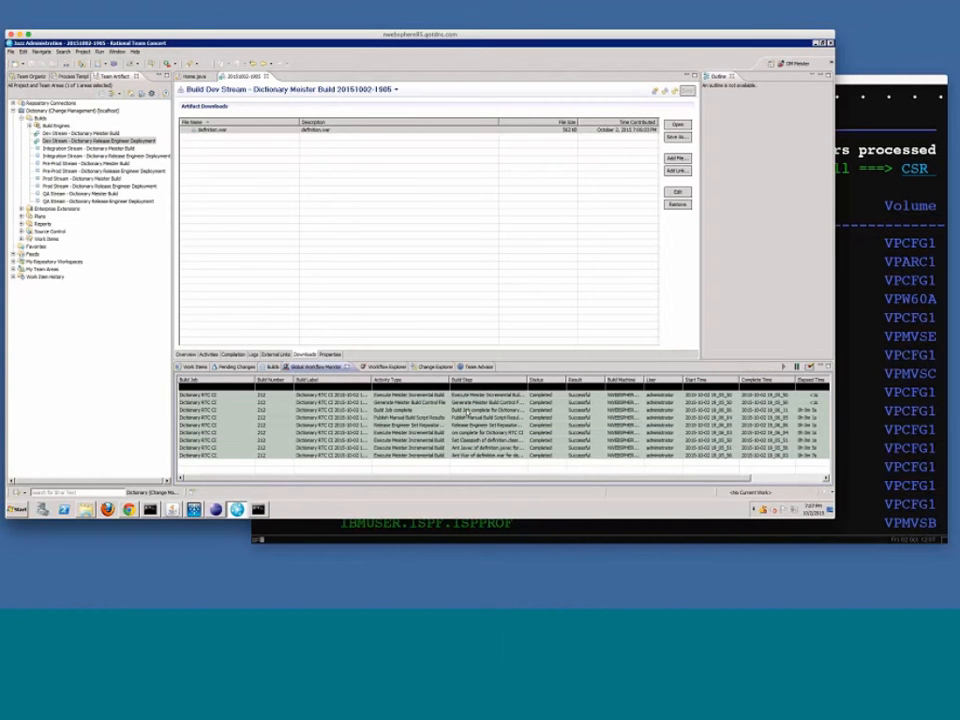
Switch to the Dynamic DevOps Suite in Chrome and review the log of the latest Dictionary RTC;2 deployment into Dev Env
{"action": "left_click", "coordinate": [129, 510]}
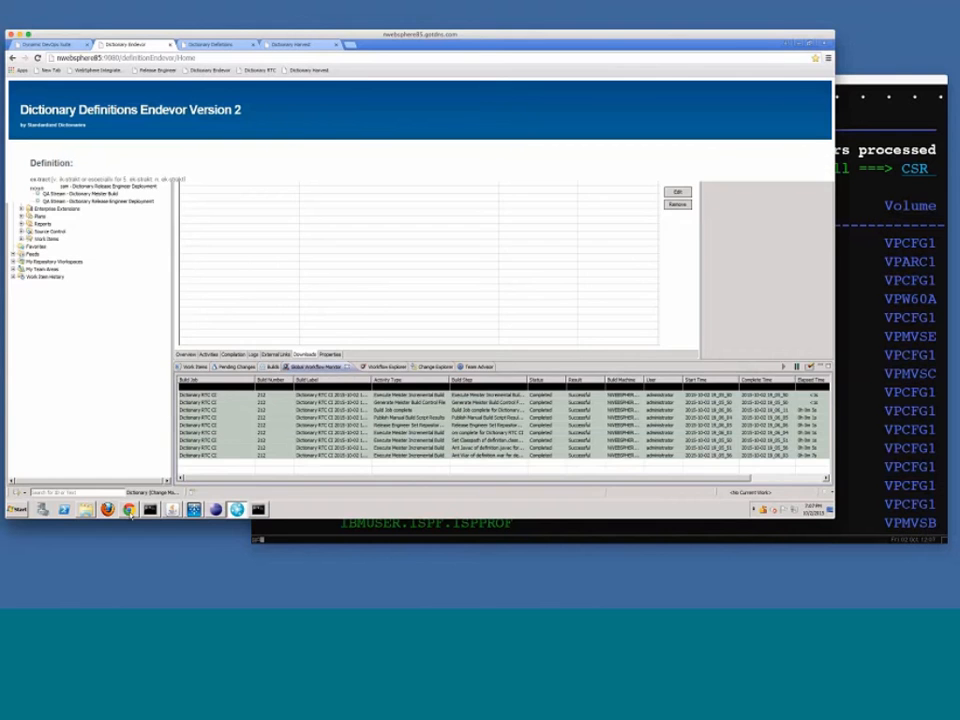
{"action": "left_click", "coordinate": [55, 46]}
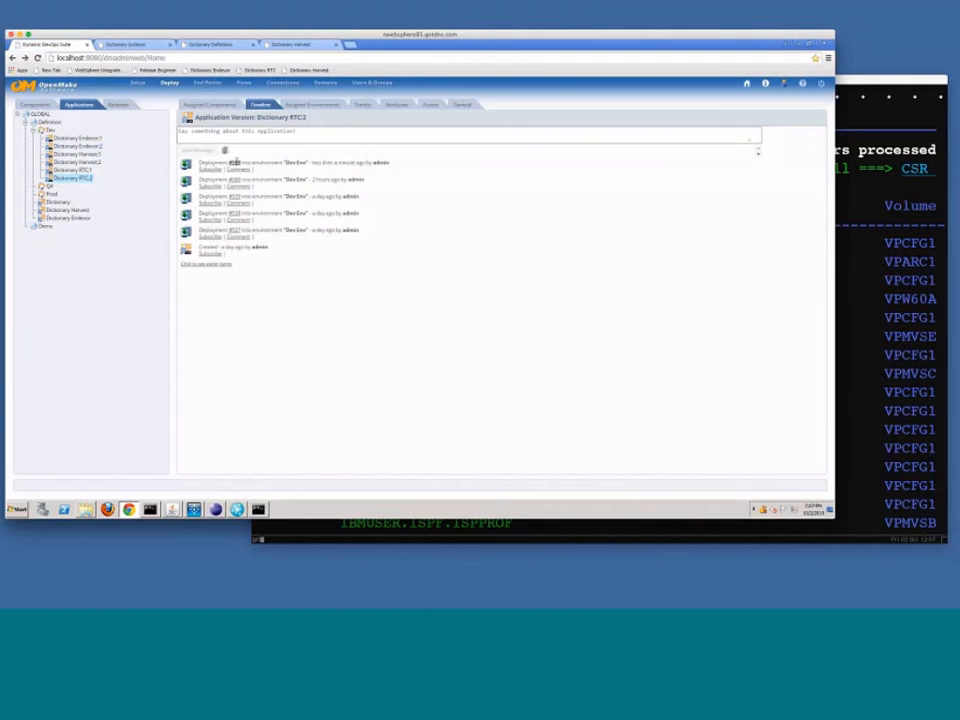
{"action": "left_click", "coordinate": [234, 162]}
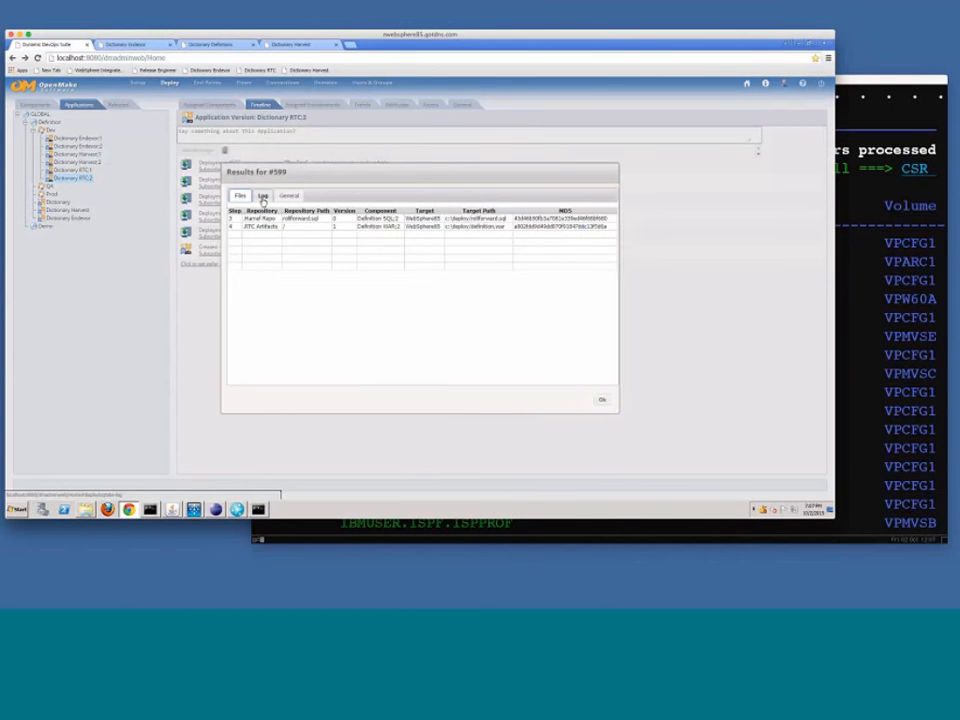
{"action": "left_click", "coordinate": [262, 197]}
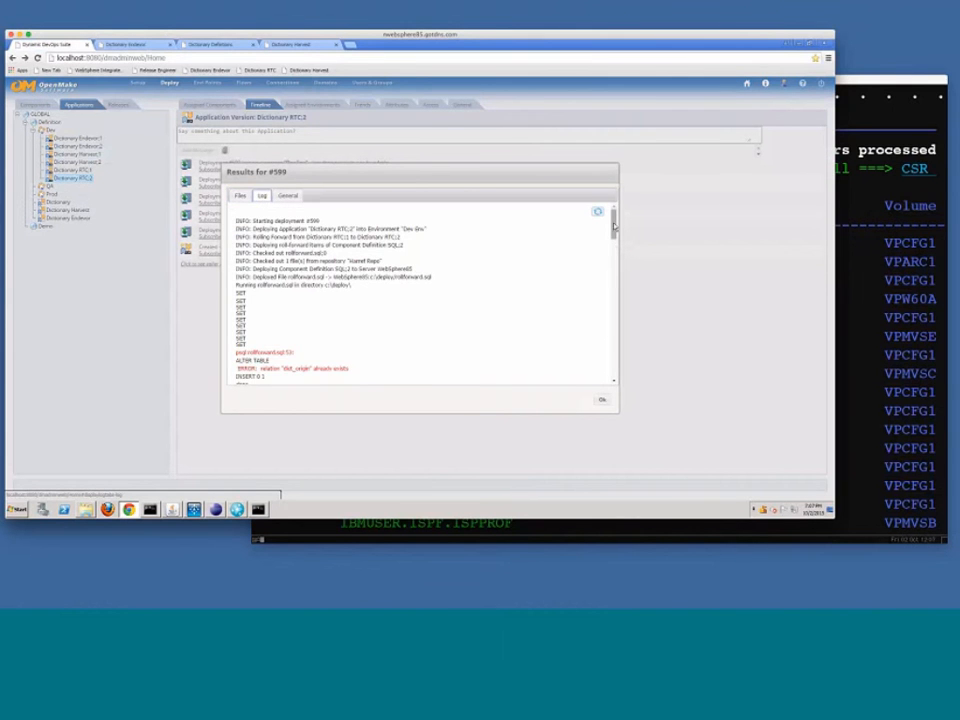
{"action": "left_click_drag", "start_coordinate": [626, 421], "coordinate": [621, 375]}
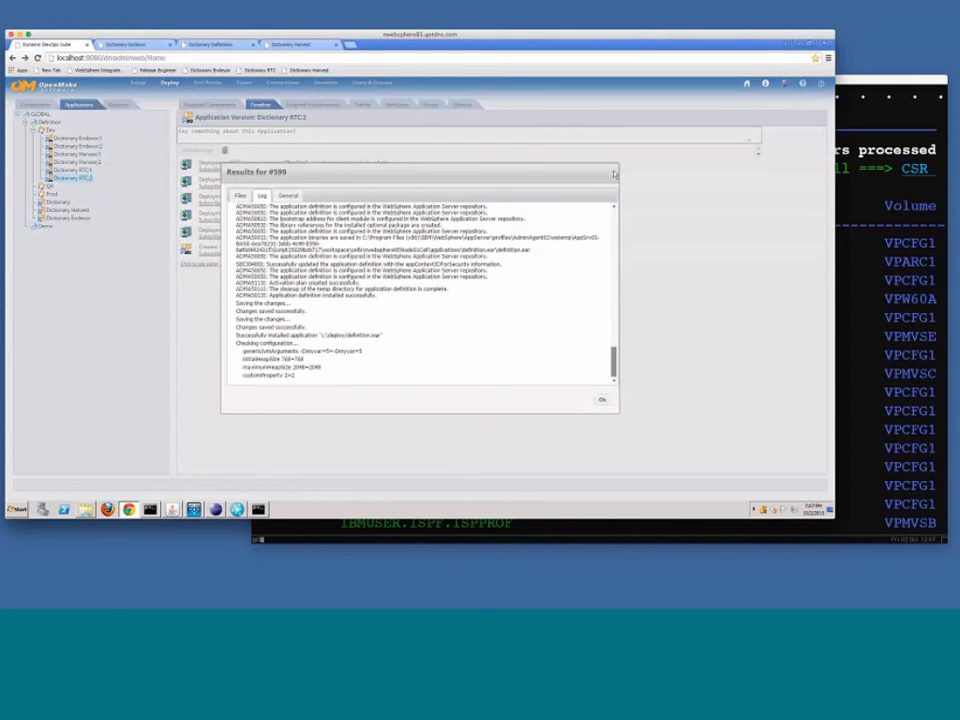
{"action": "scroll", "coordinate": [597, 212], "scroll_direction": "up", "scroll_amount": 10}
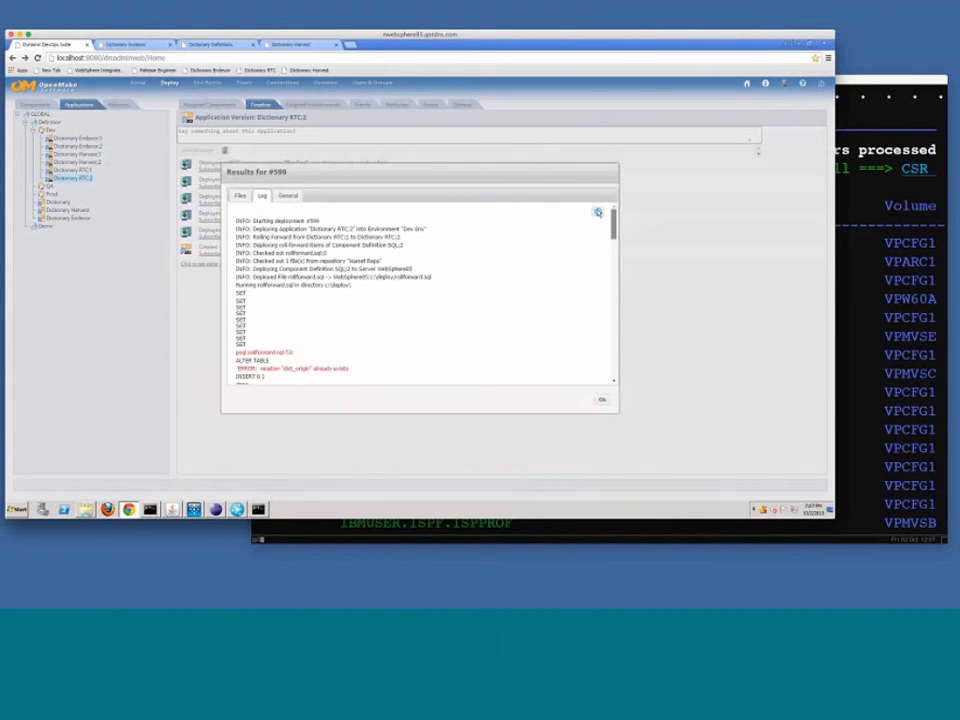
{"action": "left_click_drag", "start_coordinate": [614, 223], "coordinate": [611, 397]}
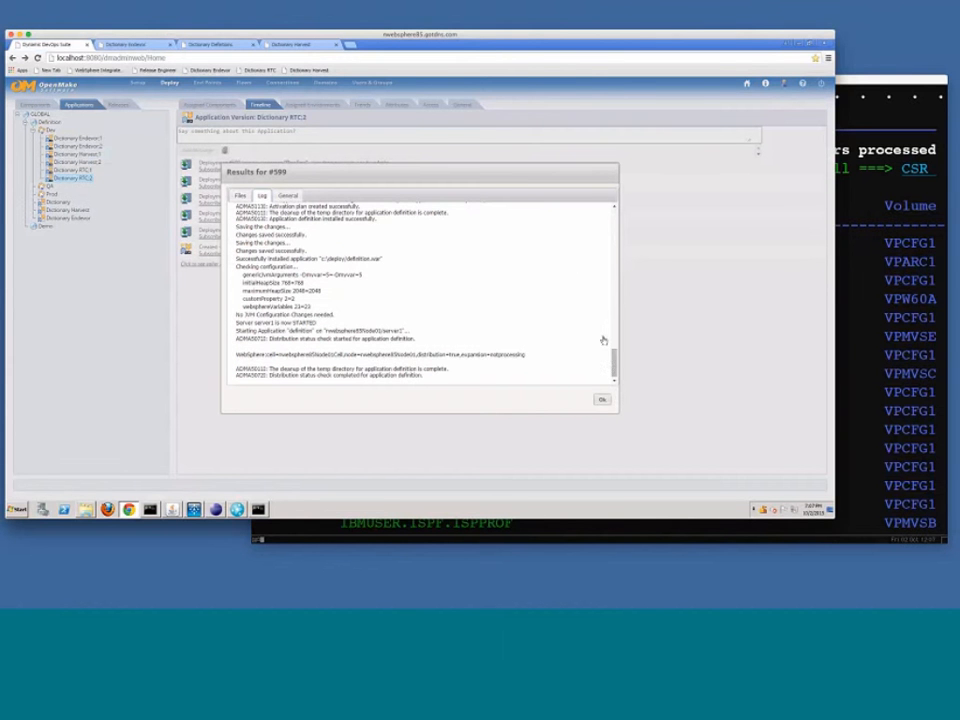
{"action": "left_click", "coordinate": [602, 399]}
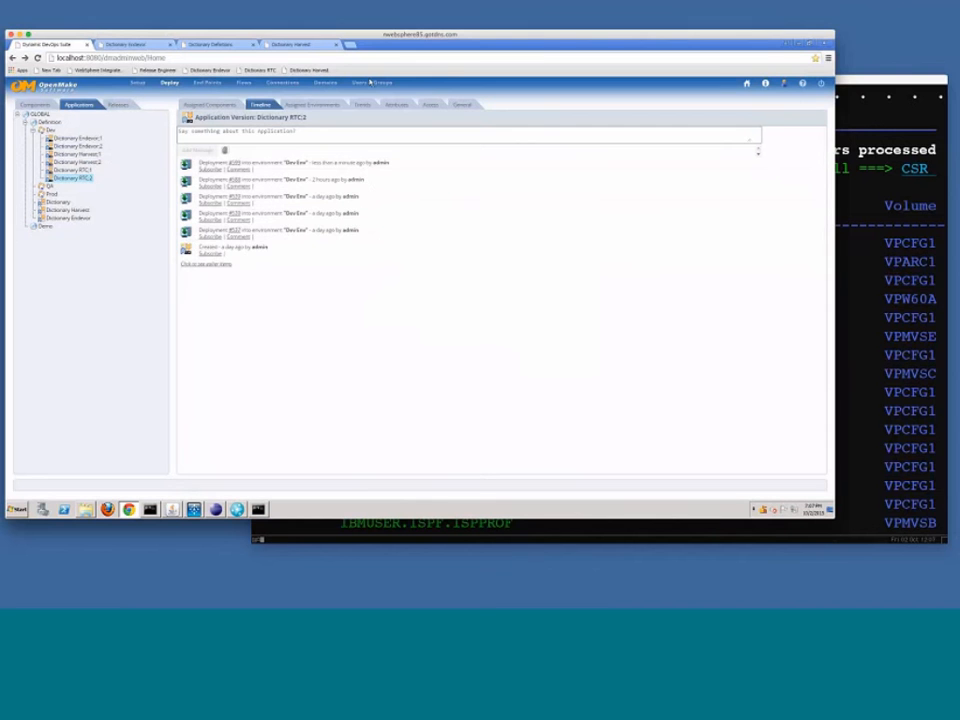
Reload the deployed RTC dictionary page and compare its version heading with the Harvest and Endevor dictionary pages
{"action": "left_click", "coordinate": [208, 45]}
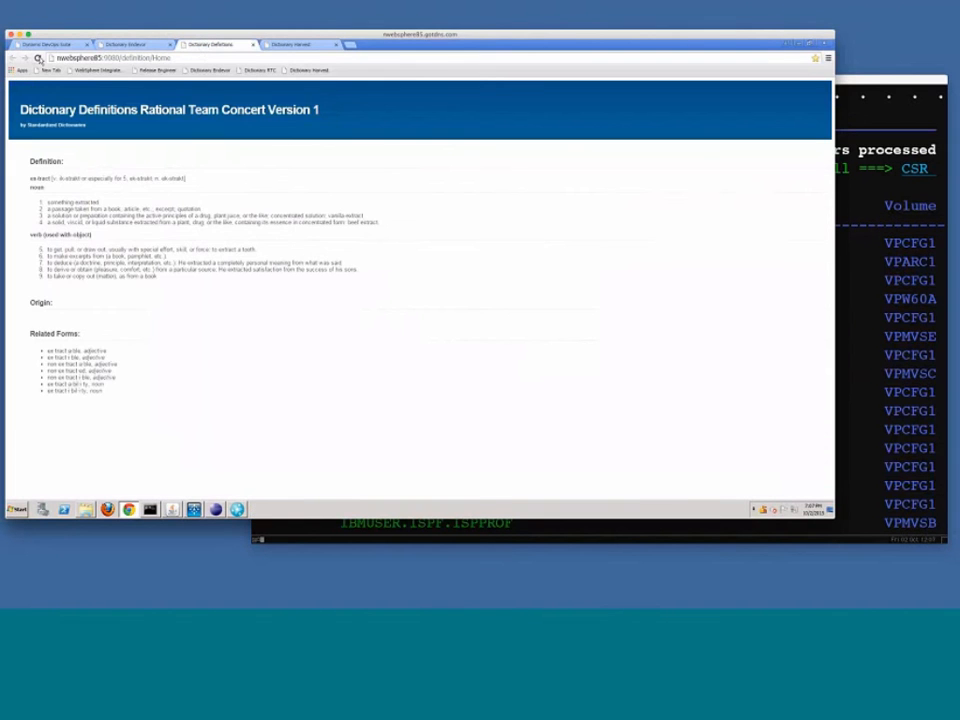
{"action": "left_click", "coordinate": [38, 58]}
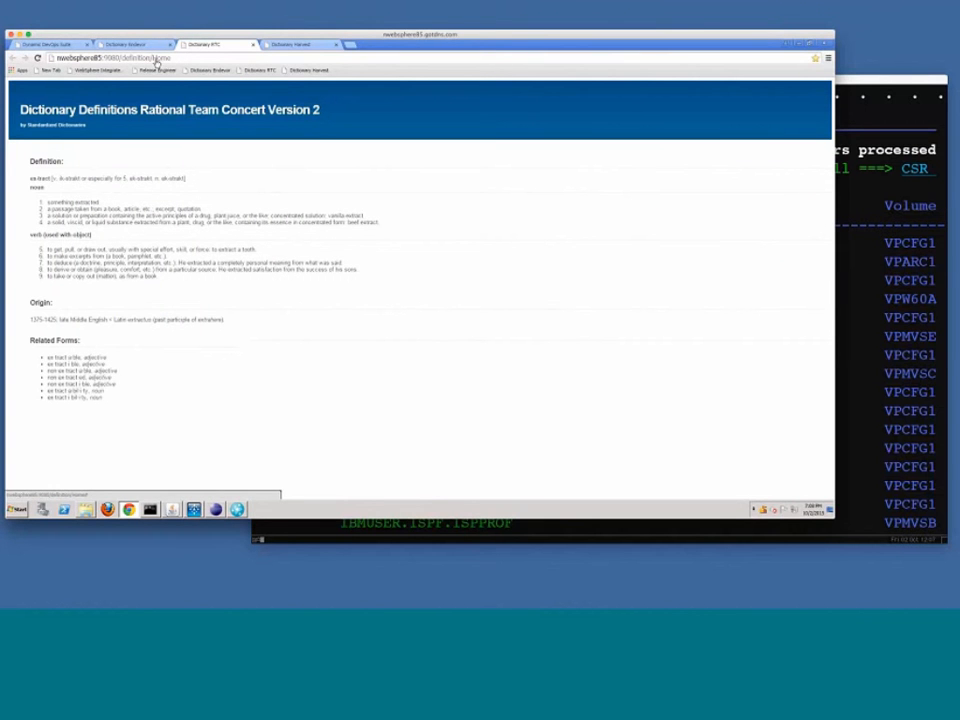
{"action": "left_click", "coordinate": [290, 44]}
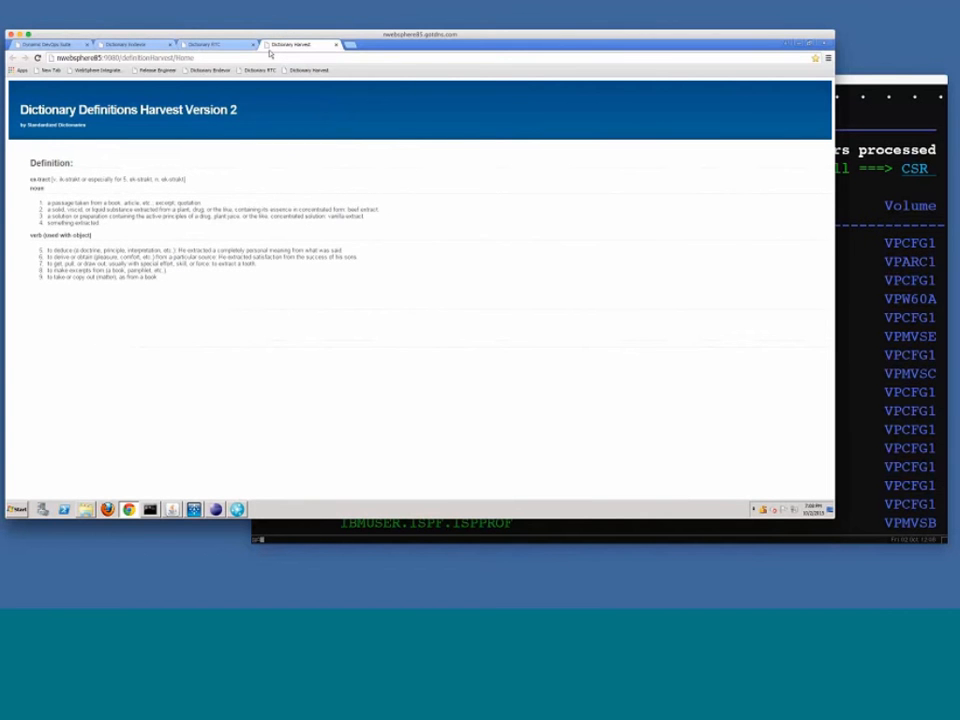
{"action": "left_click", "coordinate": [208, 45]}
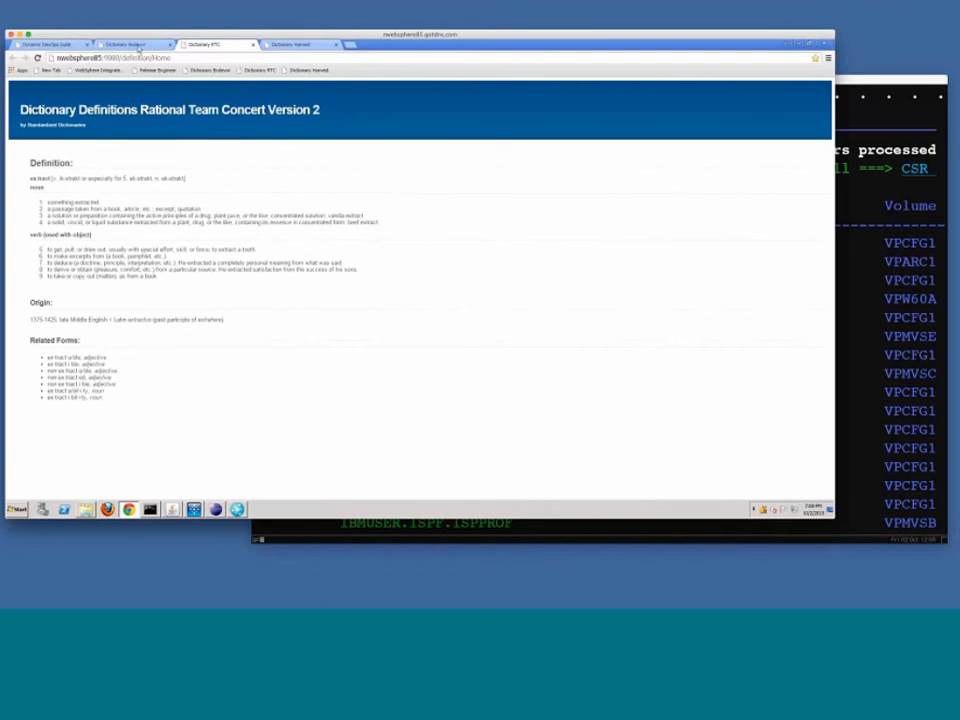
{"action": "left_click", "coordinate": [135, 45]}
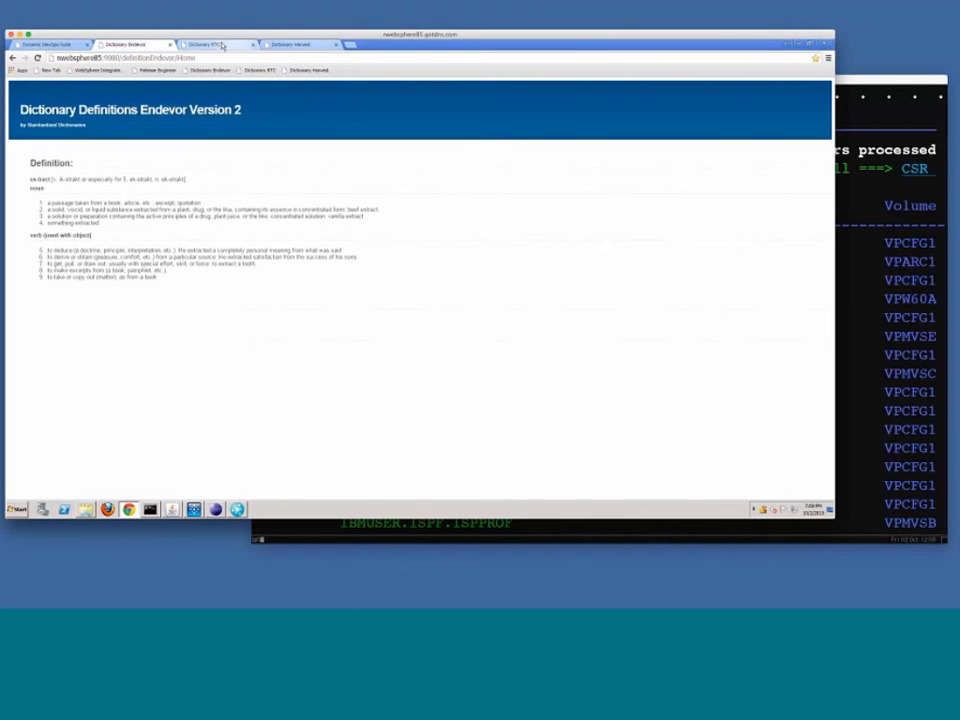
Deploy the Dictionary Endevor;1 application version to Dev Env from the Dynamic DevOps Suite
{"action": "left_click", "coordinate": [45, 45]}
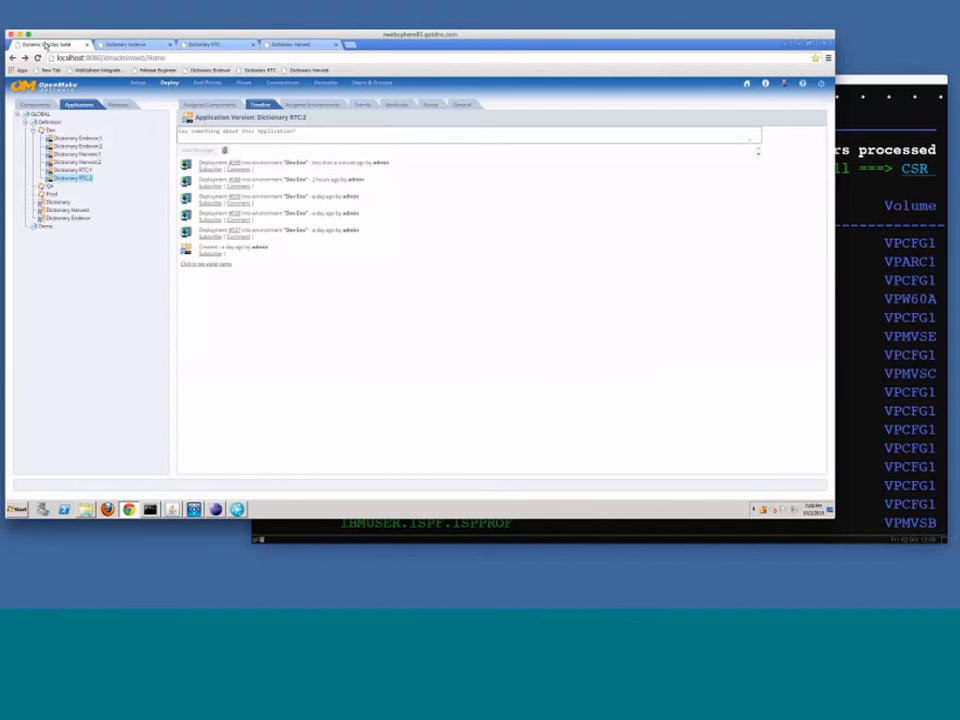
{"action": "left_click", "coordinate": [90, 142]}
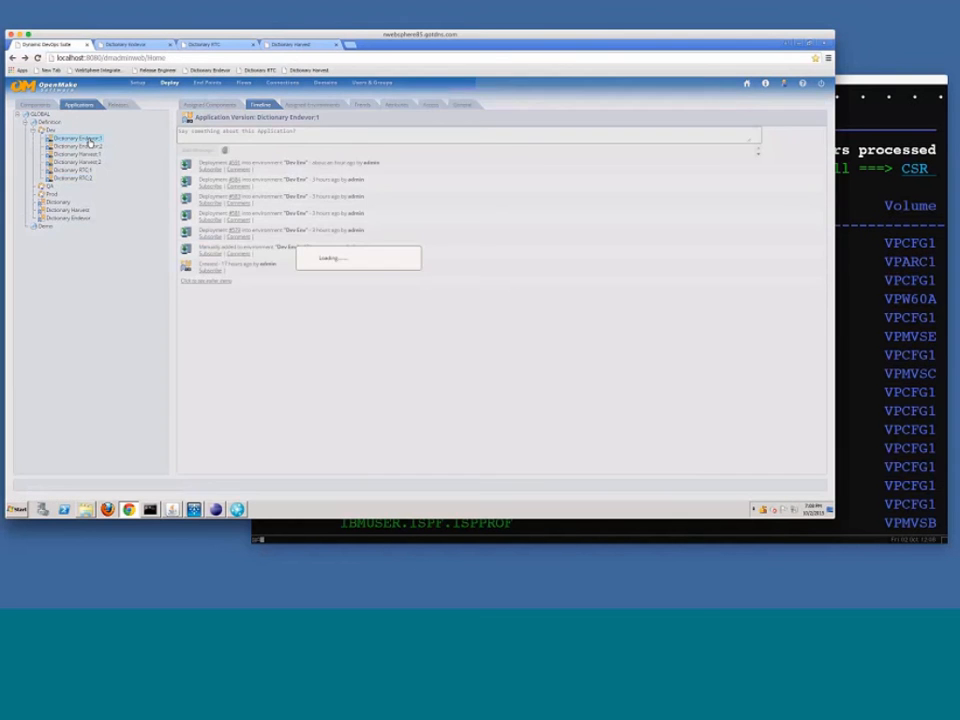
{"action": "right_click", "coordinate": [90, 142]}
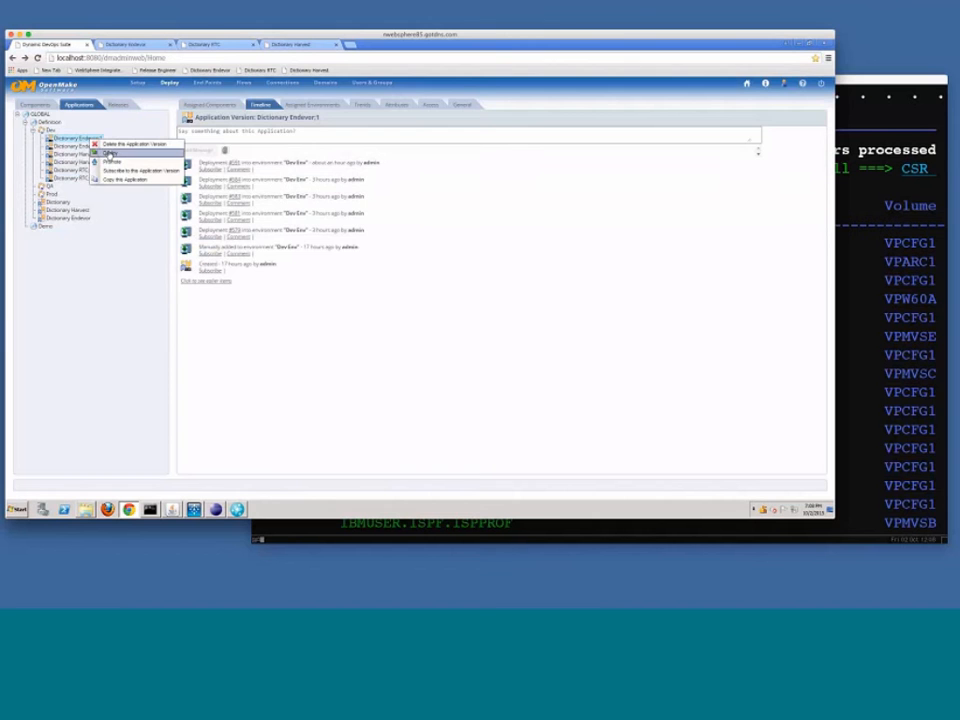
{"action": "left_click", "coordinate": [110, 153]}
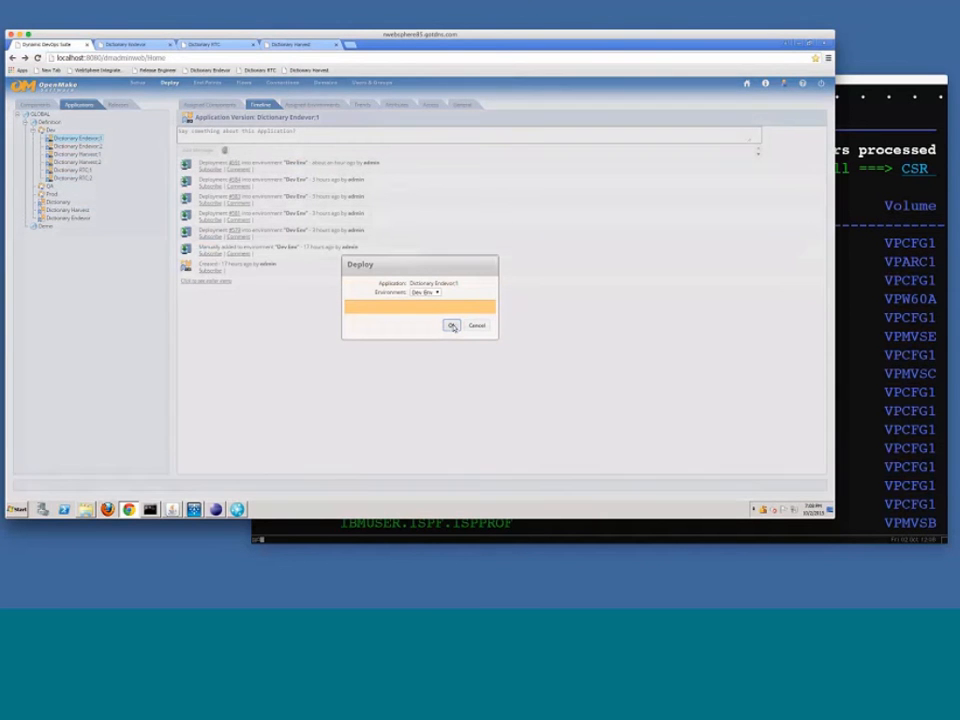
{"action": "left_click", "coordinate": [451, 326]}
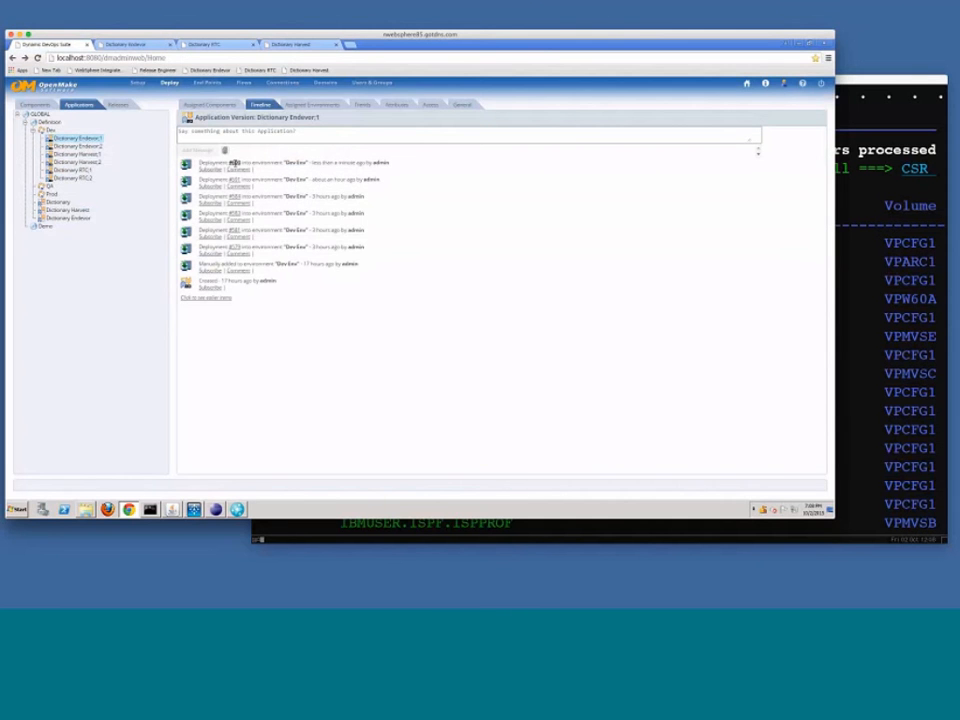
Review the full log of the latest Dictionary Endevor;1 deployment and reload the Endevor dictionary page to check its version heading
{"action": "left_click", "coordinate": [234, 162]}
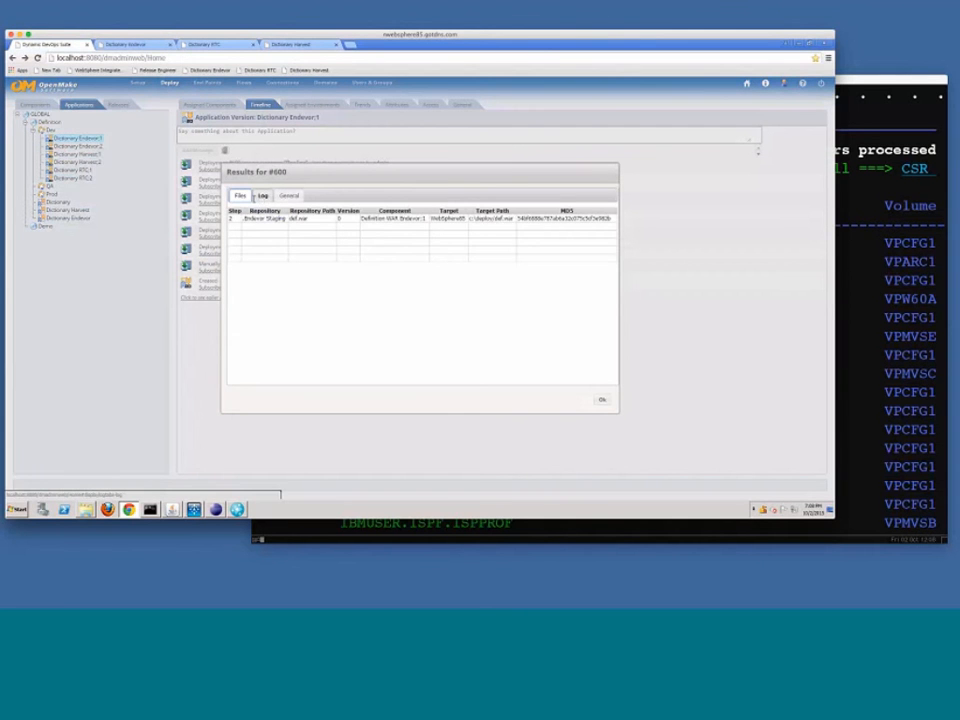
{"action": "left_click", "coordinate": [262, 196]}
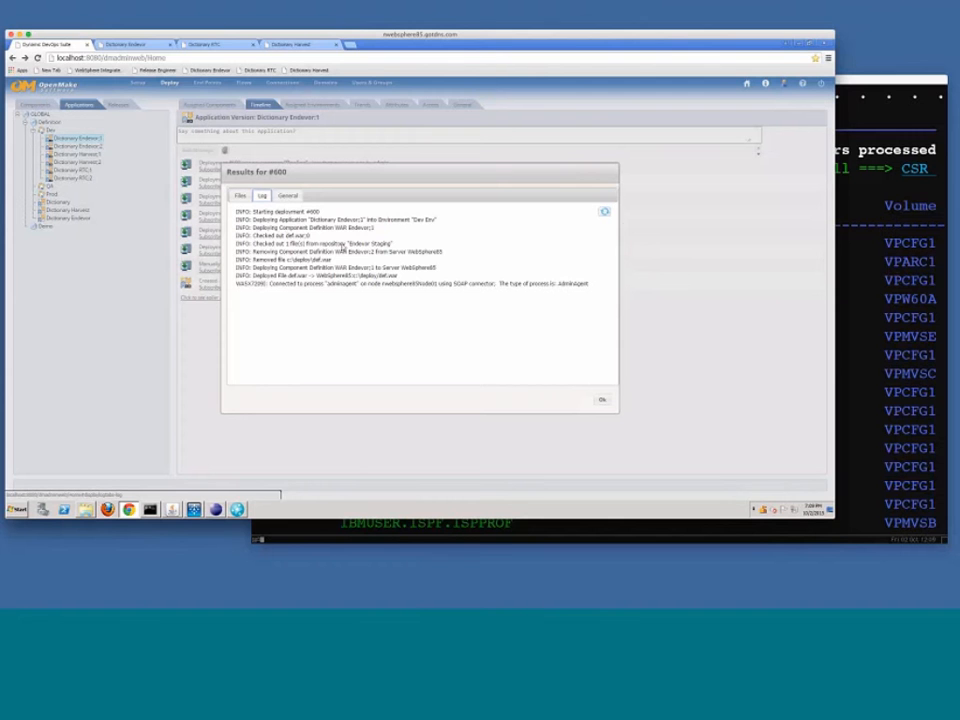
{"action": "left_click", "coordinate": [604, 213]}
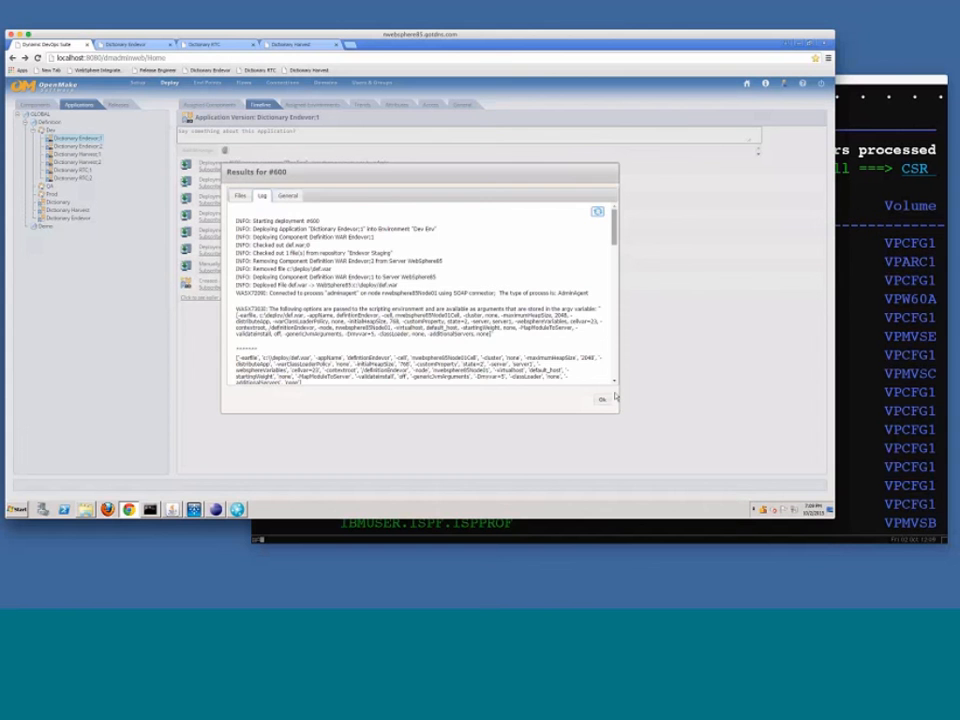
{"action": "left_click_drag", "start_coordinate": [615, 397], "coordinate": [613, 220]}
{"action": "left_click_drag", "start_coordinate": [612, 227], "coordinate": [600, 402]}
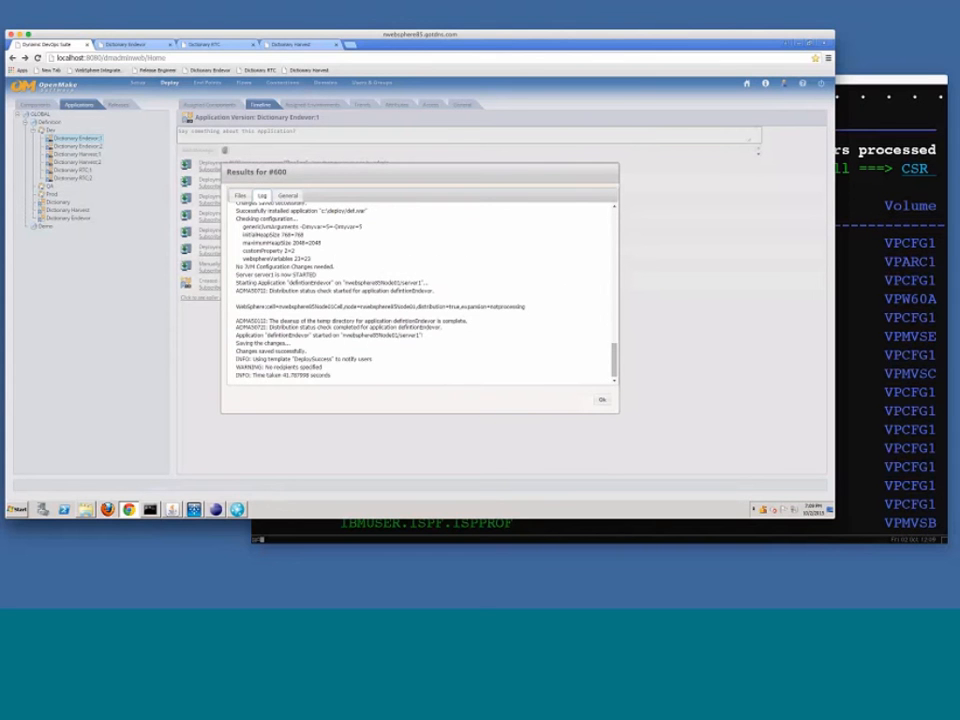
{"action": "left_click", "coordinate": [602, 399]}
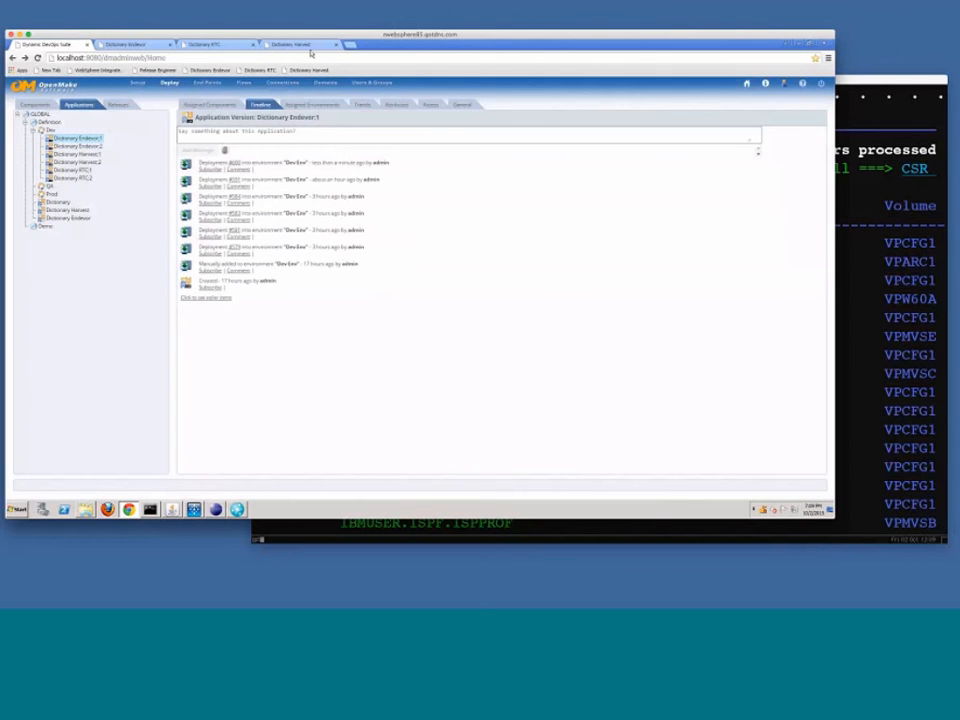
{"action": "left_click", "coordinate": [150, 45]}
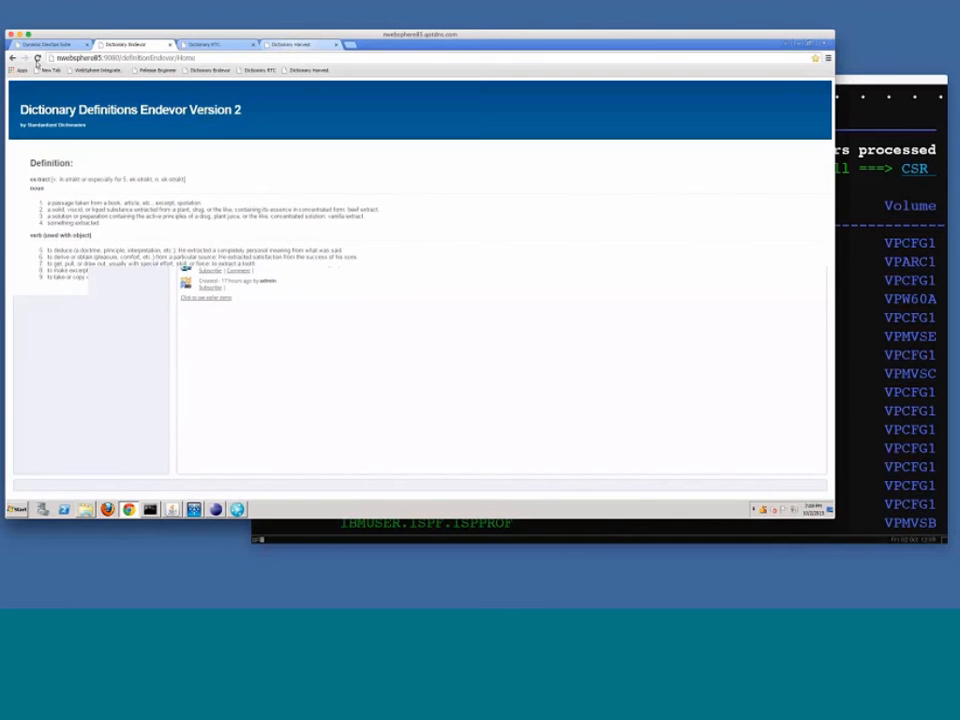
{"action": "left_click", "coordinate": [37, 58]}
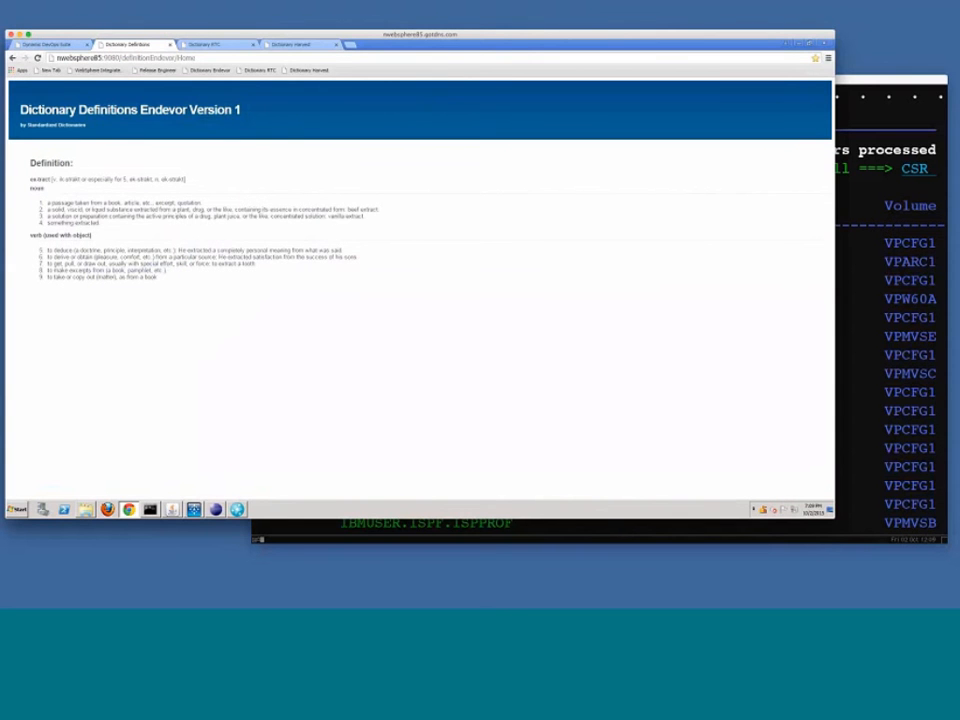
Return to the Dynamic DevOps Suite and deploy the Dictionary Harvest;1 application version to Dev Env
{"action": "left_click", "coordinate": [65, 46]}
{"action": "left_click", "coordinate": [85, 155]}
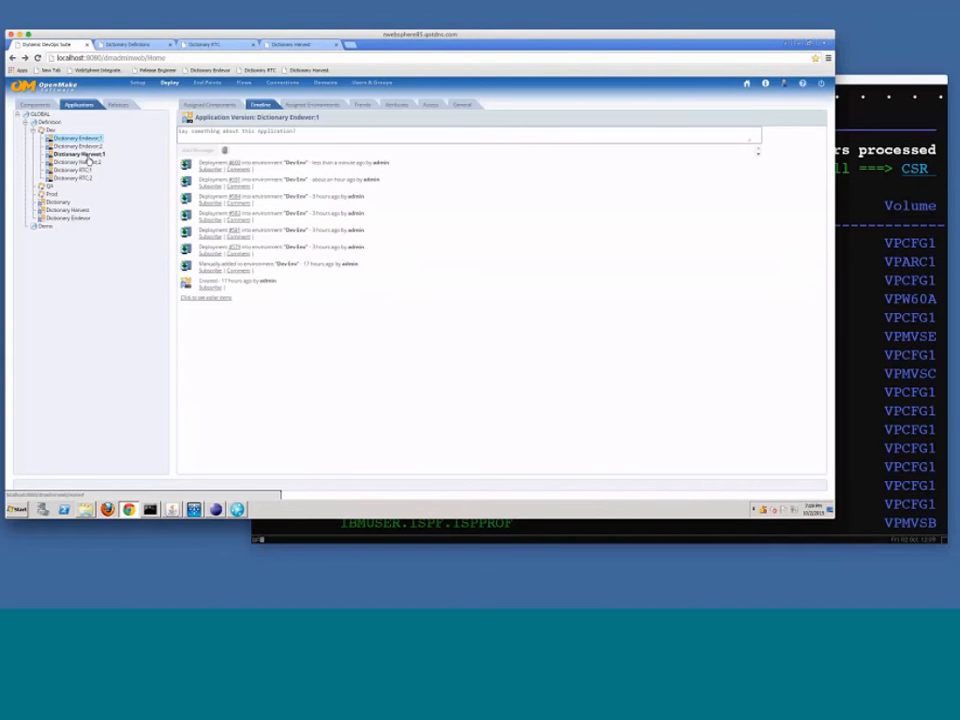
{"action": "right_click", "coordinate": [89, 157]}
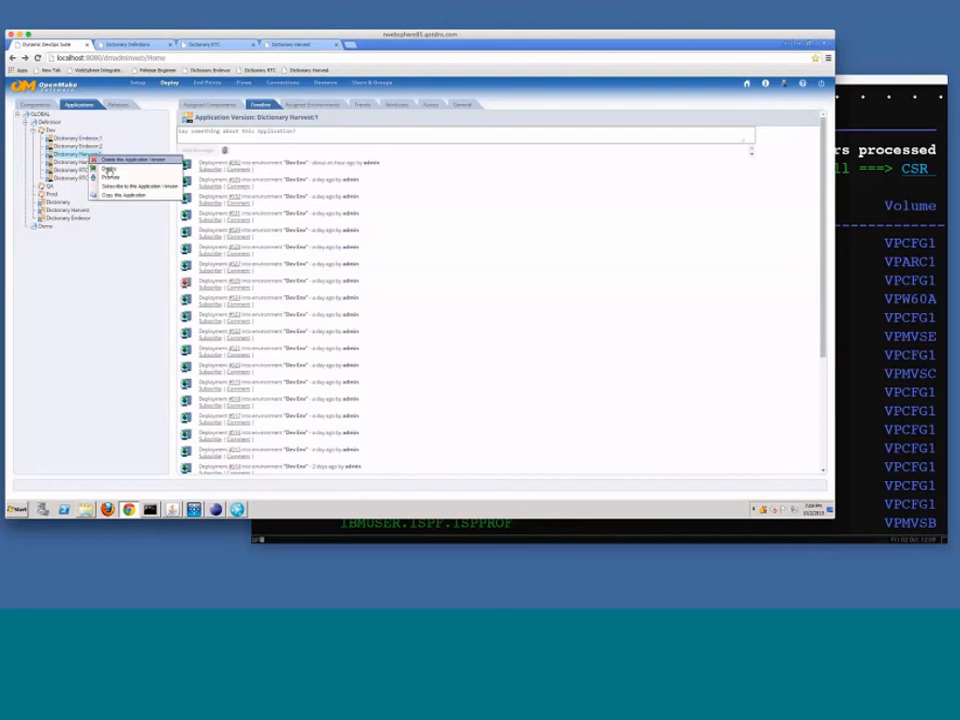
{"action": "left_click", "coordinate": [108, 169]}
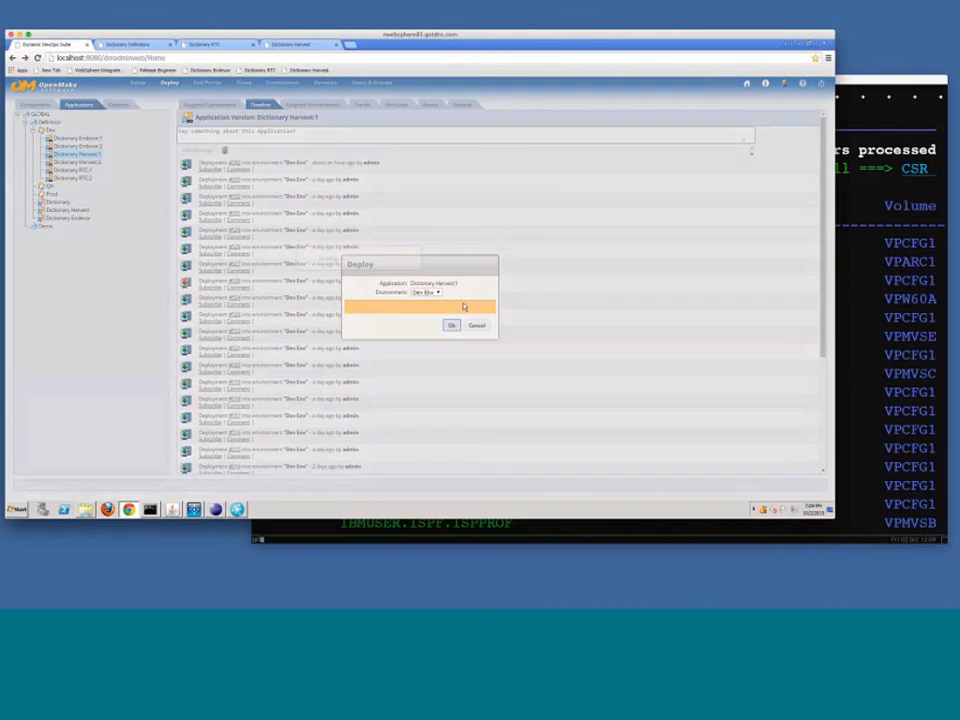
{"action": "left_click", "coordinate": [452, 325]}
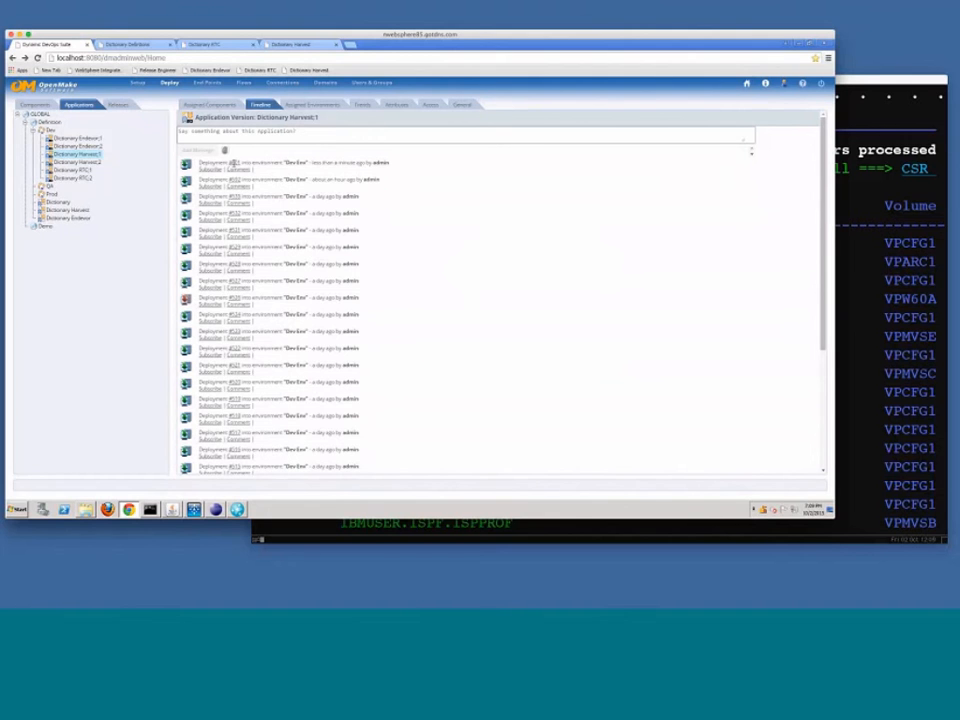
Review the log of the latest Dictionary Harvest;1 deployment and reload the Harvest dictionary page to check its version heading
{"action": "left_click", "coordinate": [234, 163]}
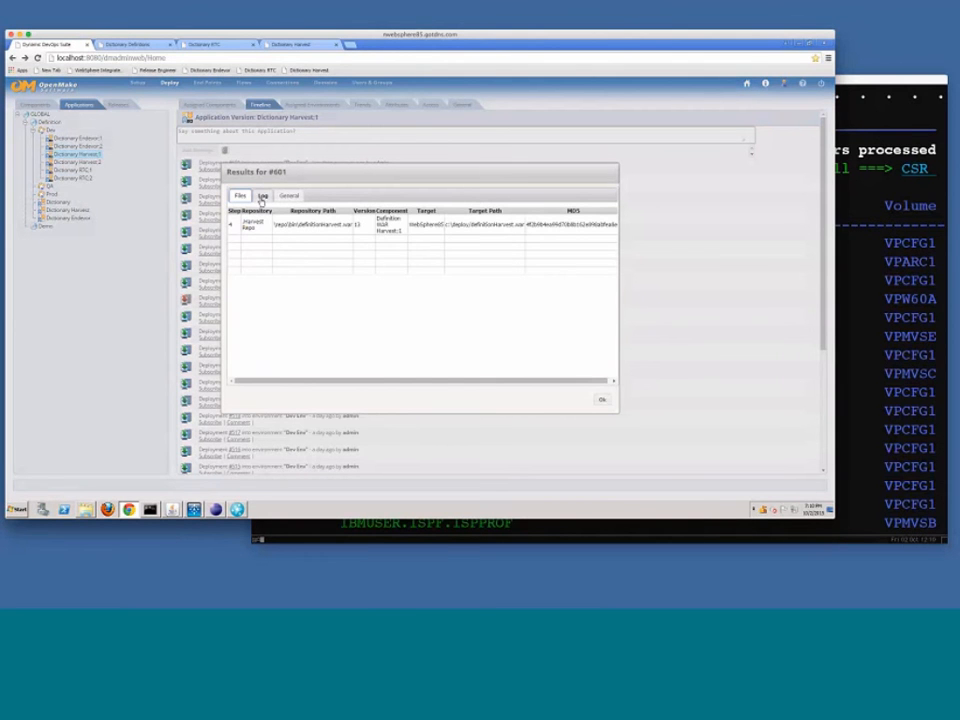
{"action": "left_click", "coordinate": [262, 196]}
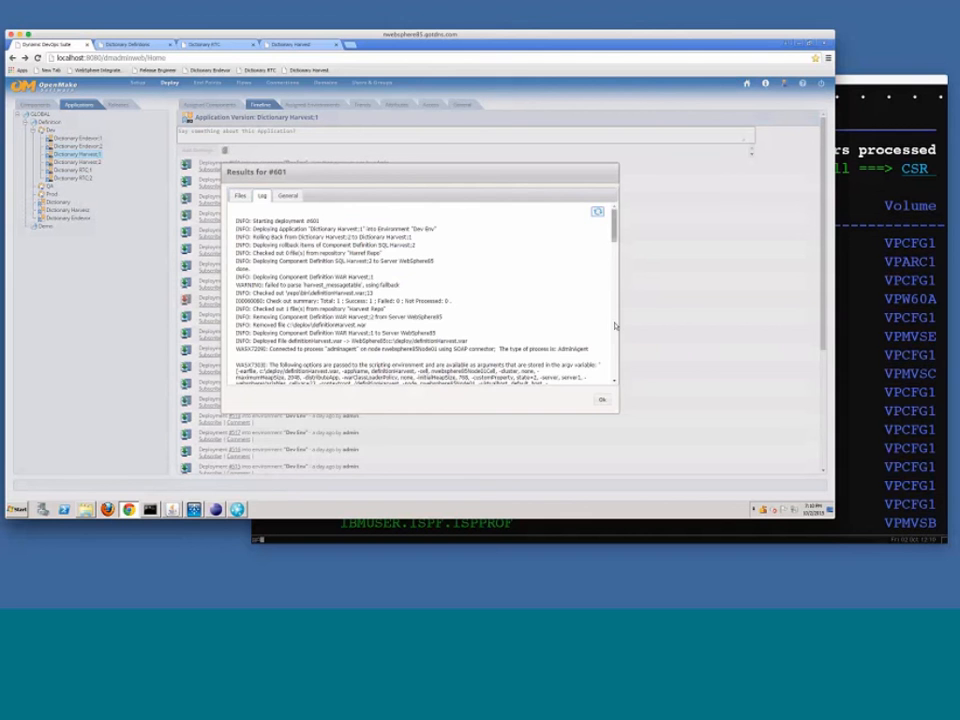
{"action": "left_click_drag", "start_coordinate": [615, 326], "coordinate": [604, 209]}
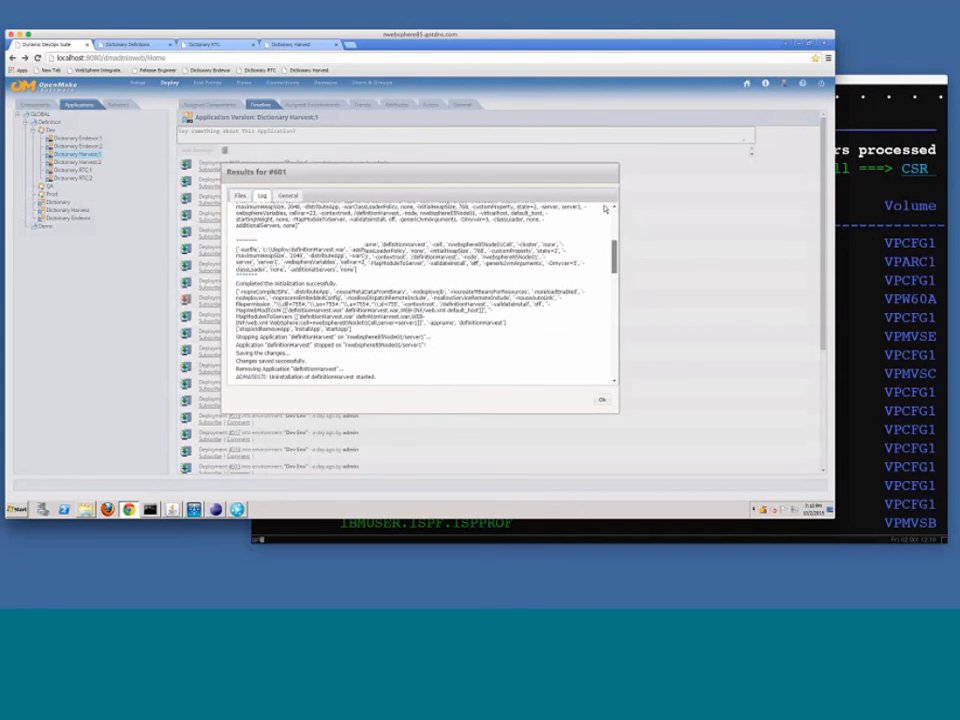
{"action": "left_click", "coordinate": [602, 400]}
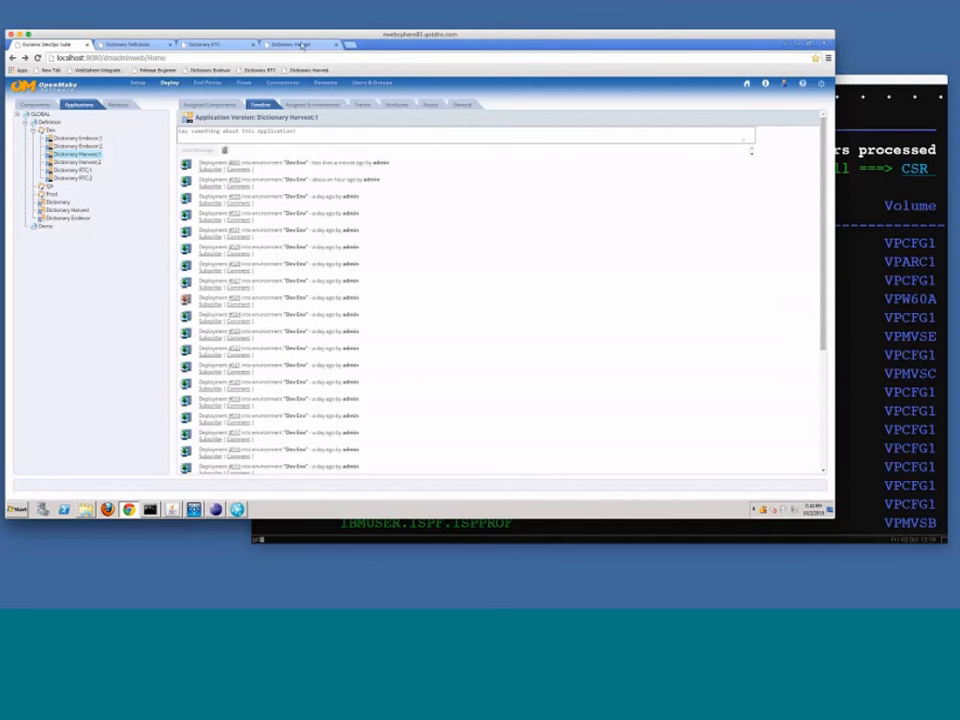
{"action": "left_click", "coordinate": [302, 45]}
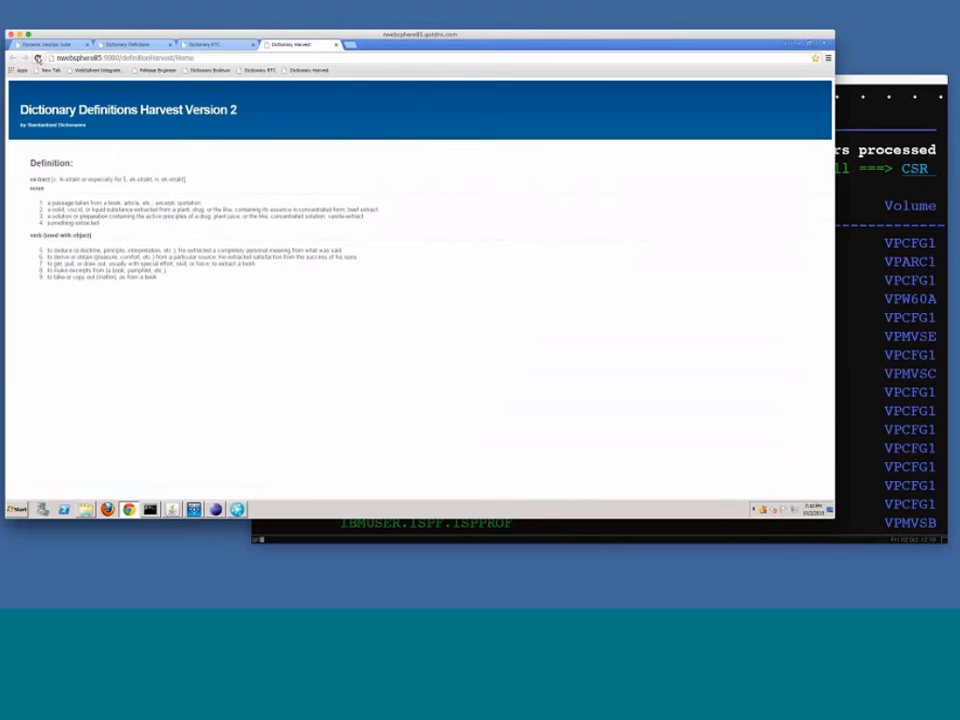
{"action": "left_click", "coordinate": [37, 58]}
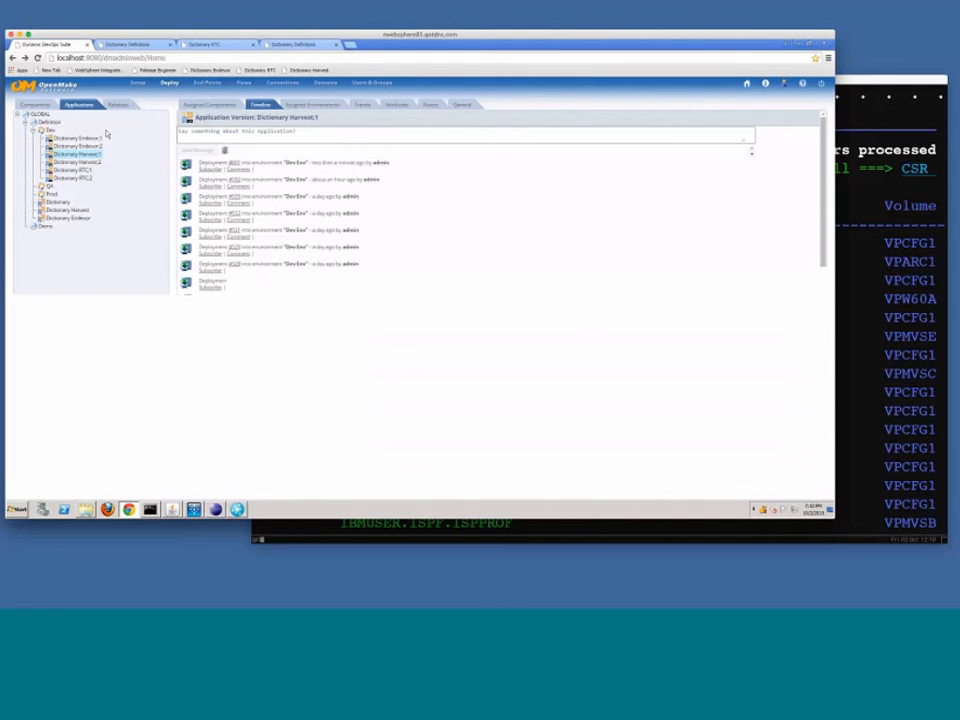
Deploy the Dictionary RTC;1 application version to Dev Env from the Dynamic DevOps Suite
{"action": "left_click", "coordinate": [88, 170]}
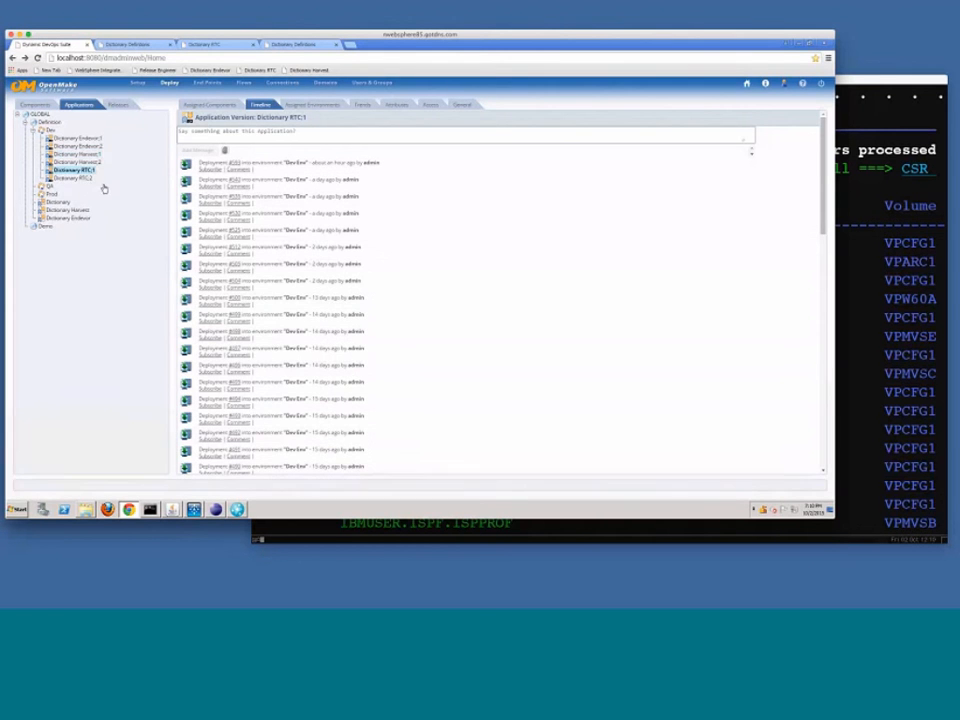
{"action": "right_click", "coordinate": [86, 171]}
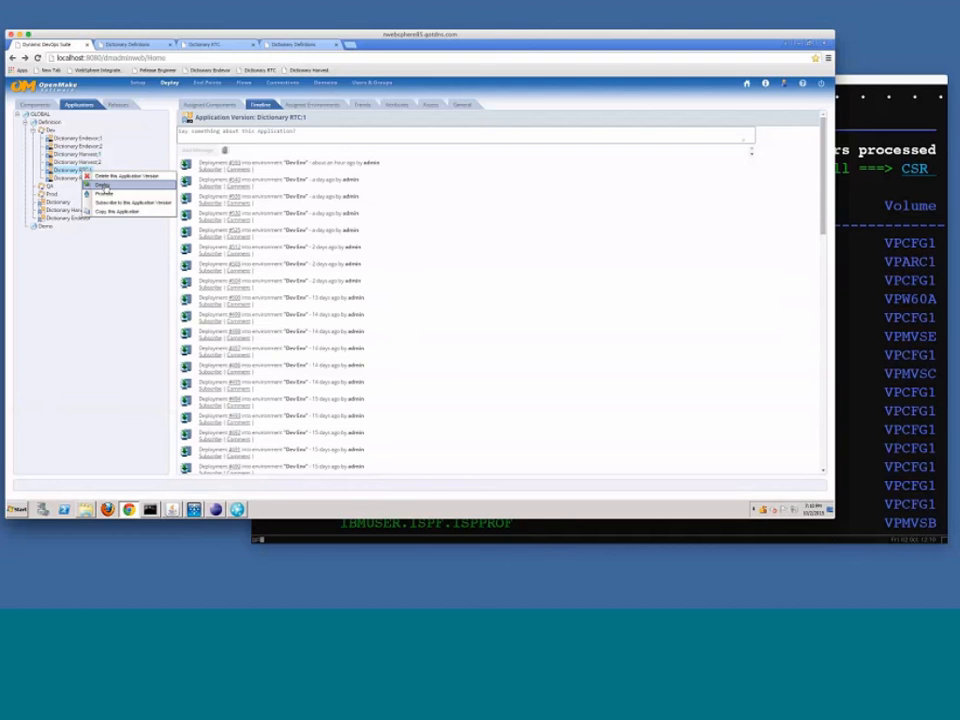
{"action": "left_click", "coordinate": [104, 186]}
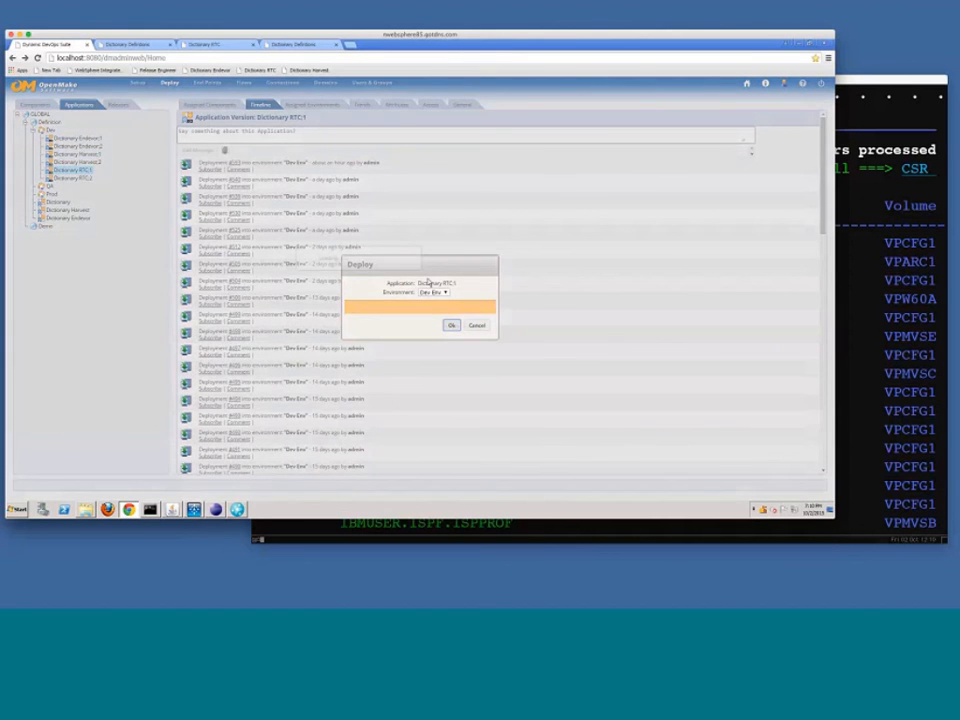
{"action": "left_click", "coordinate": [477, 325]}
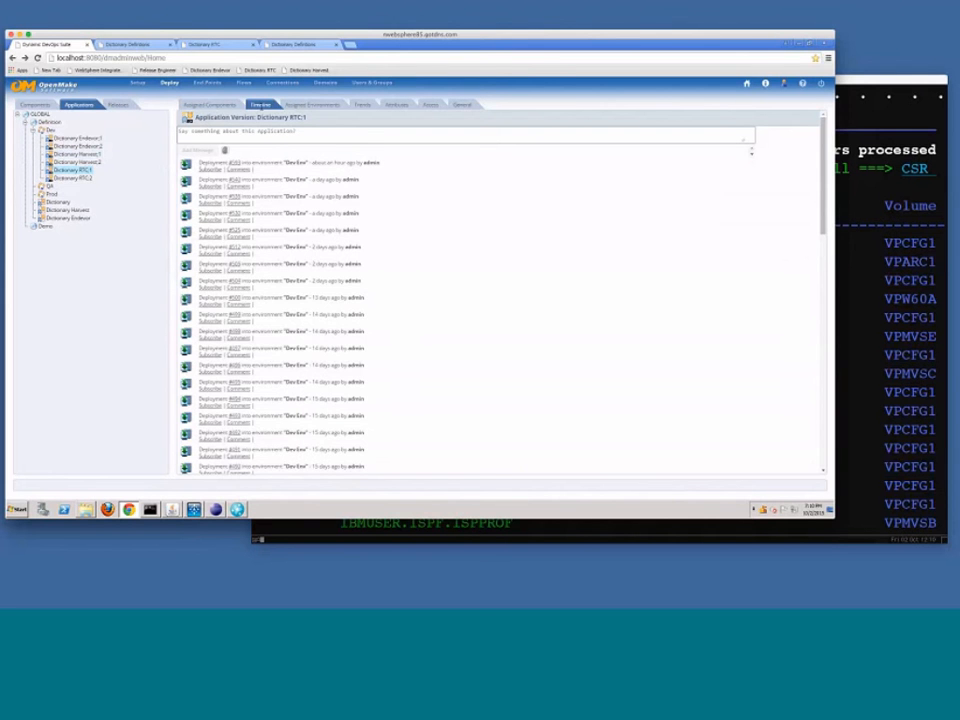
Open the latest deployment in the Dictionary RTC;1 timeline and review its log through to the end, refreshing it as it runs
{"action": "left_click", "coordinate": [261, 104]}
{"action": "left_click", "coordinate": [235, 162]}
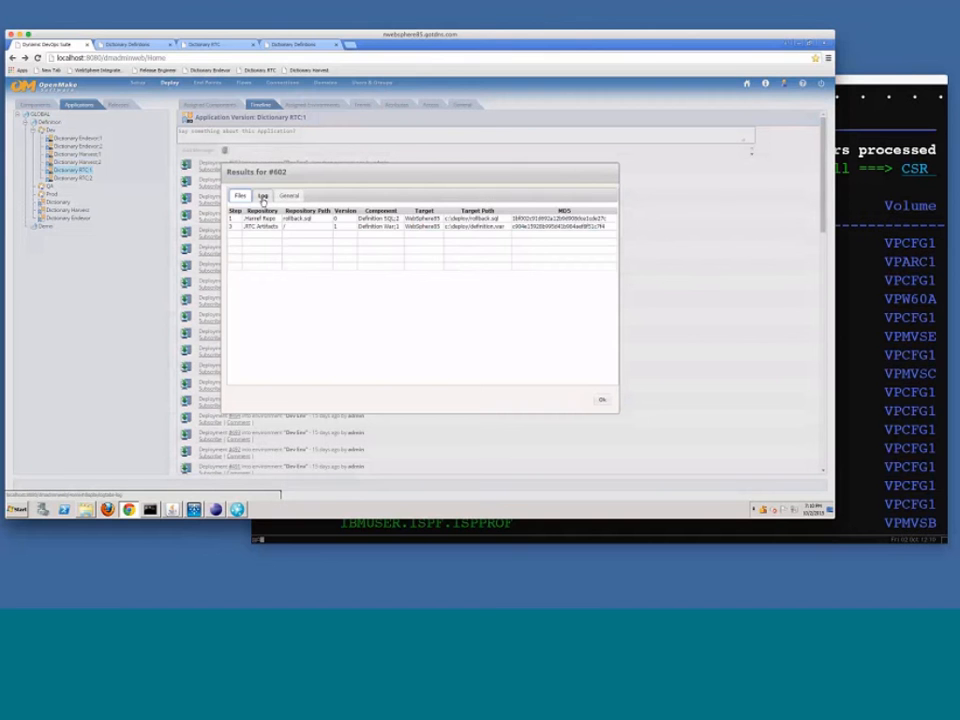
{"action": "left_click", "coordinate": [262, 196]}
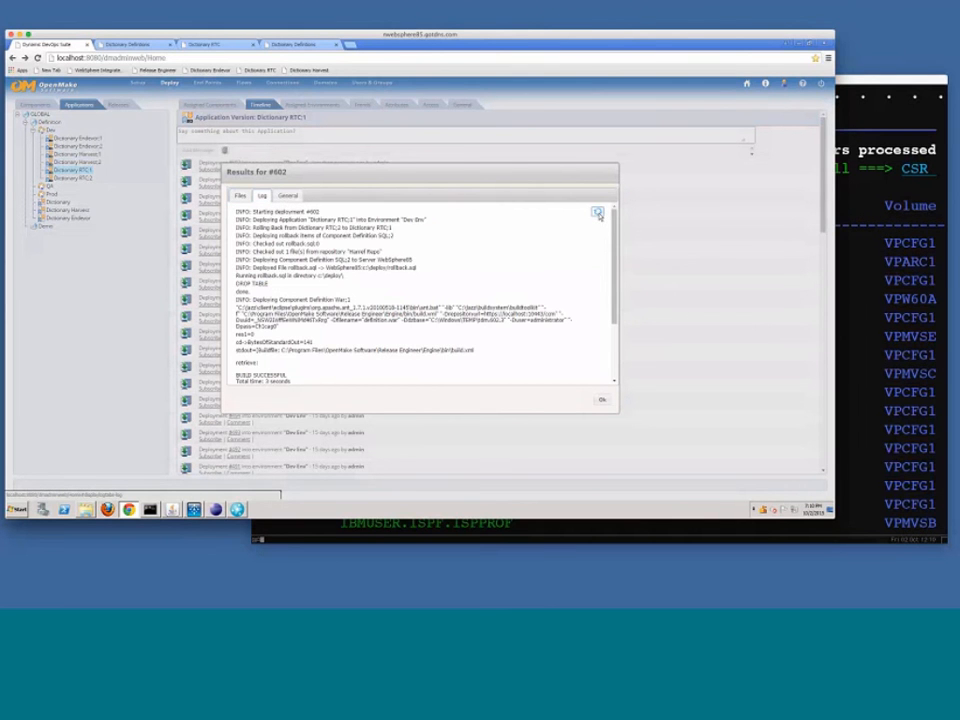
{"action": "left_click", "coordinate": [599, 214]}
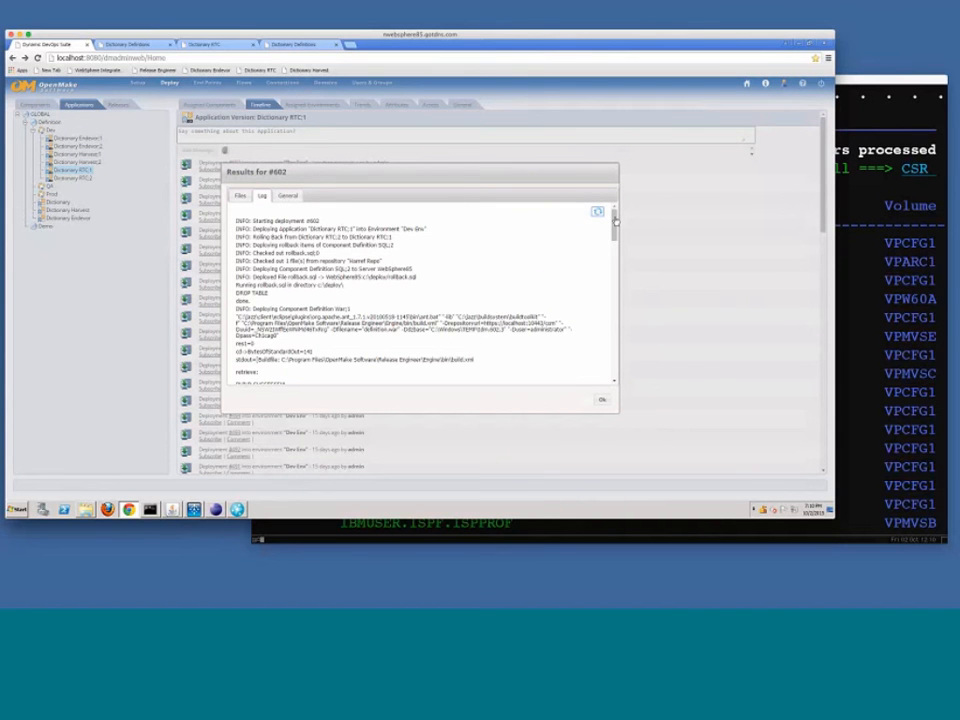
{"action": "left_click_drag", "start_coordinate": [615, 220], "coordinate": [615, 378]}
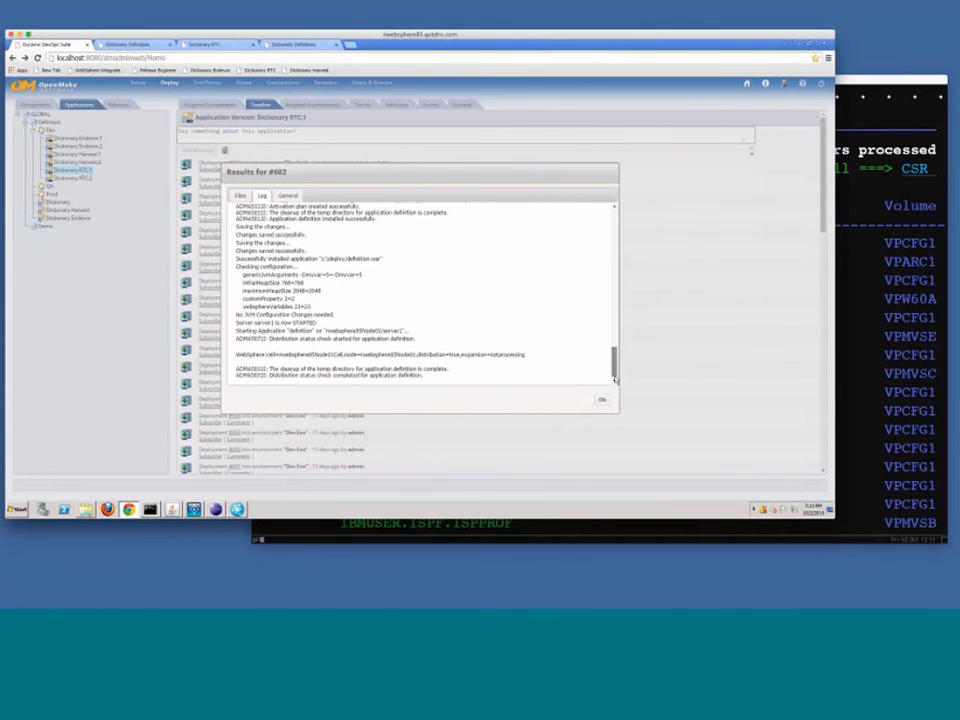
{"action": "left_click", "coordinate": [599, 213]}
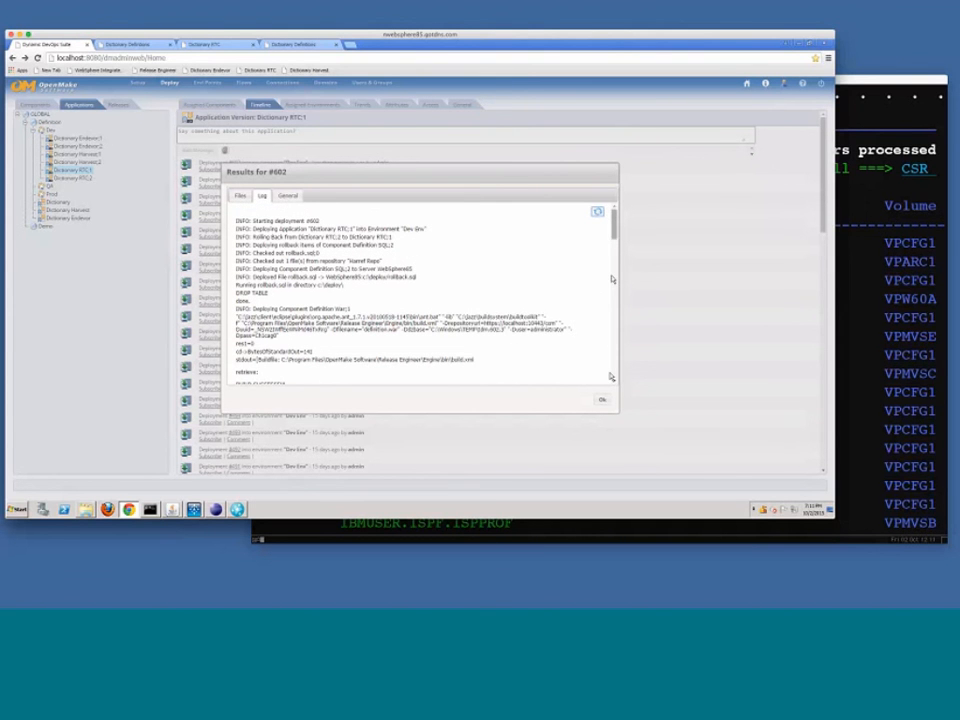
{"action": "scroll", "coordinate": [608, 378], "scroll_direction": "down", "scroll_amount": 15}
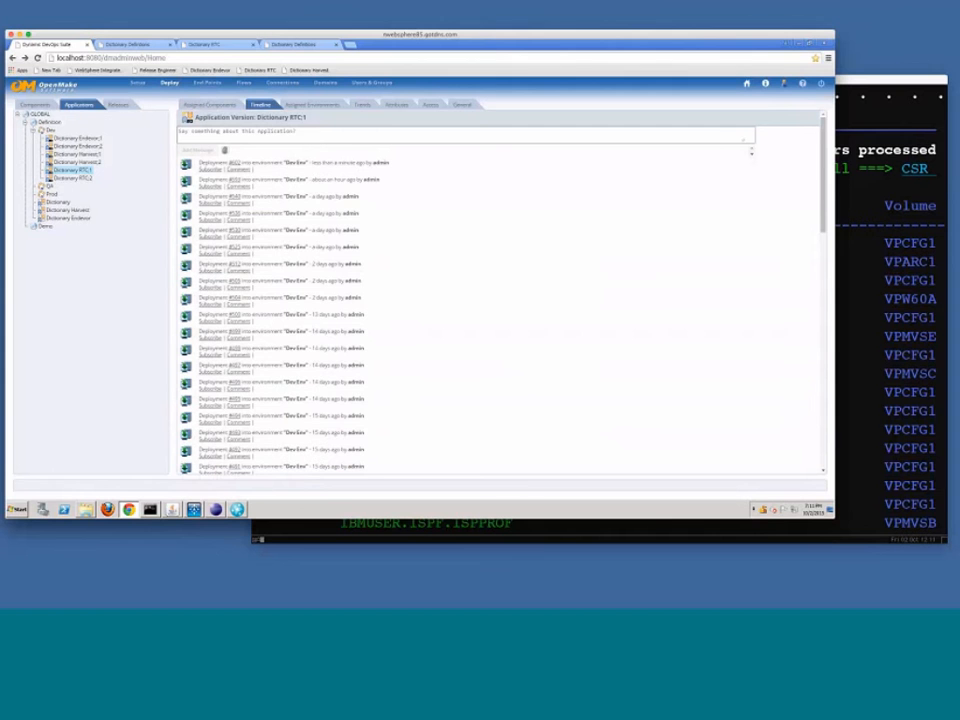
Reload the RTC dictionary page and check the version headings on the RTC, Harvest and Endevor pages
{"action": "left_click", "coordinate": [205, 44]}
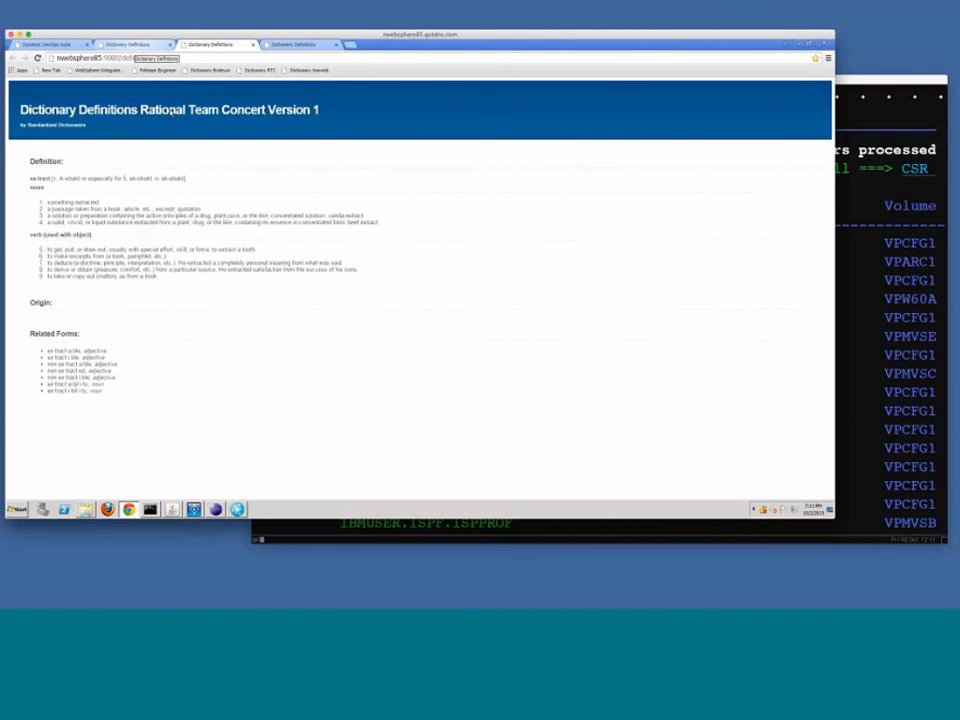
{"action": "left_click", "coordinate": [302, 45]}
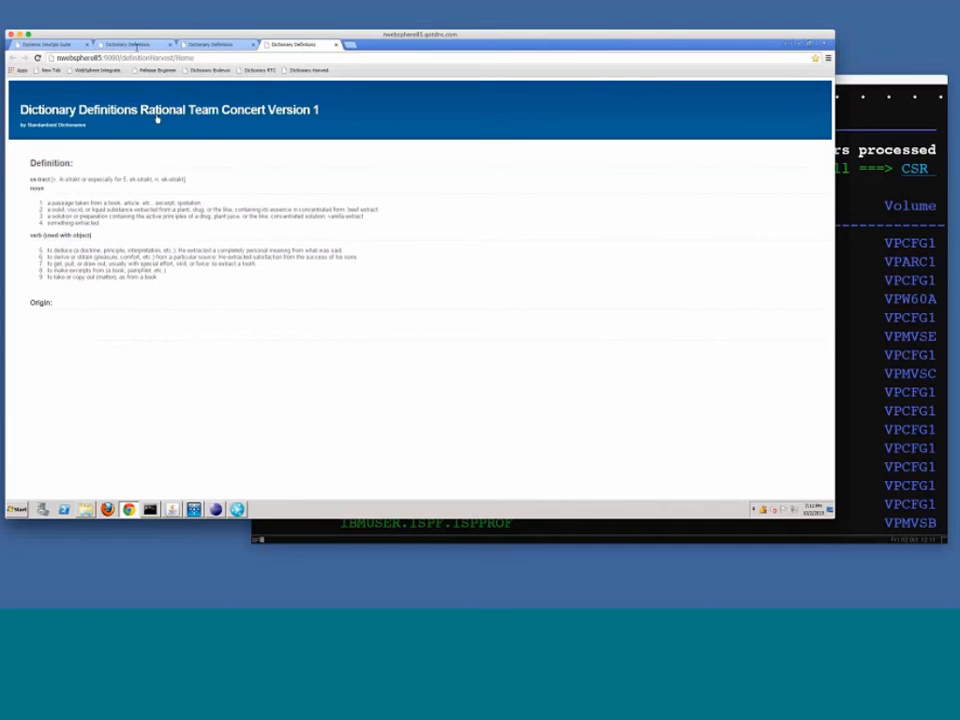
{"action": "left_click", "coordinate": [137, 46]}
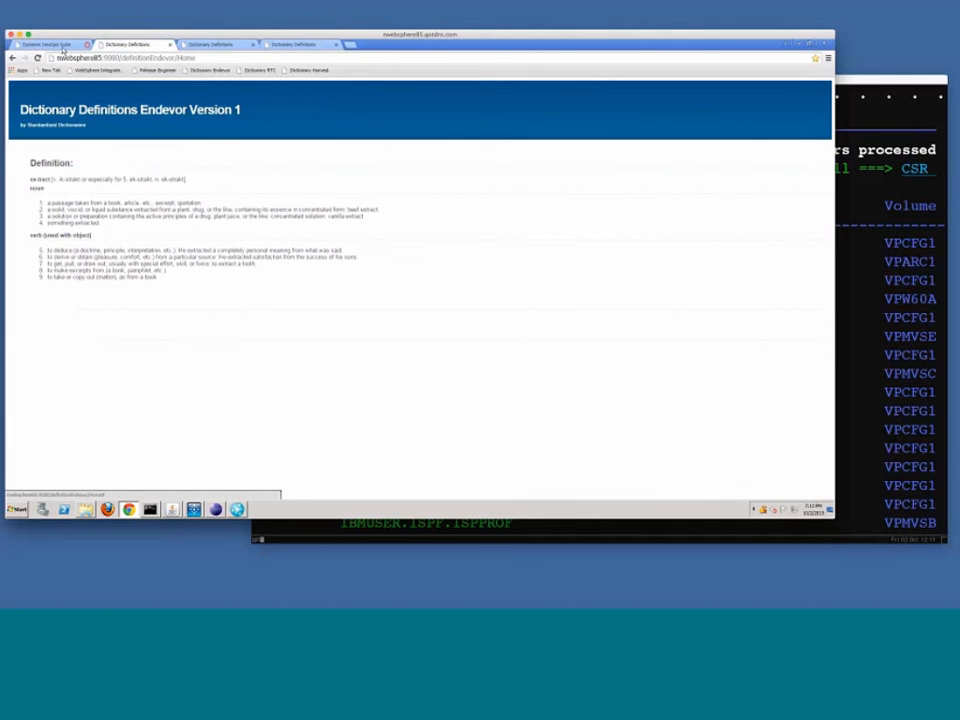
Switch to the Dynamic DevOps Suite and deploy the Dev domain's Release Version 2 to Dev Env
{"action": "left_click", "coordinate": [55, 45]}
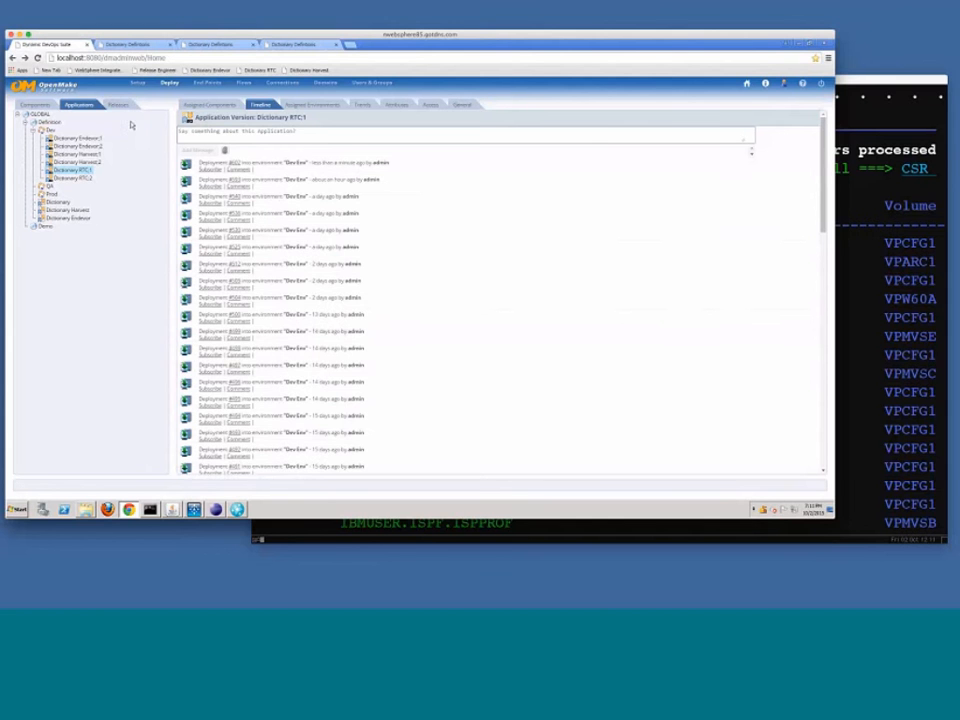
{"action": "left_click", "coordinate": [118, 104]}
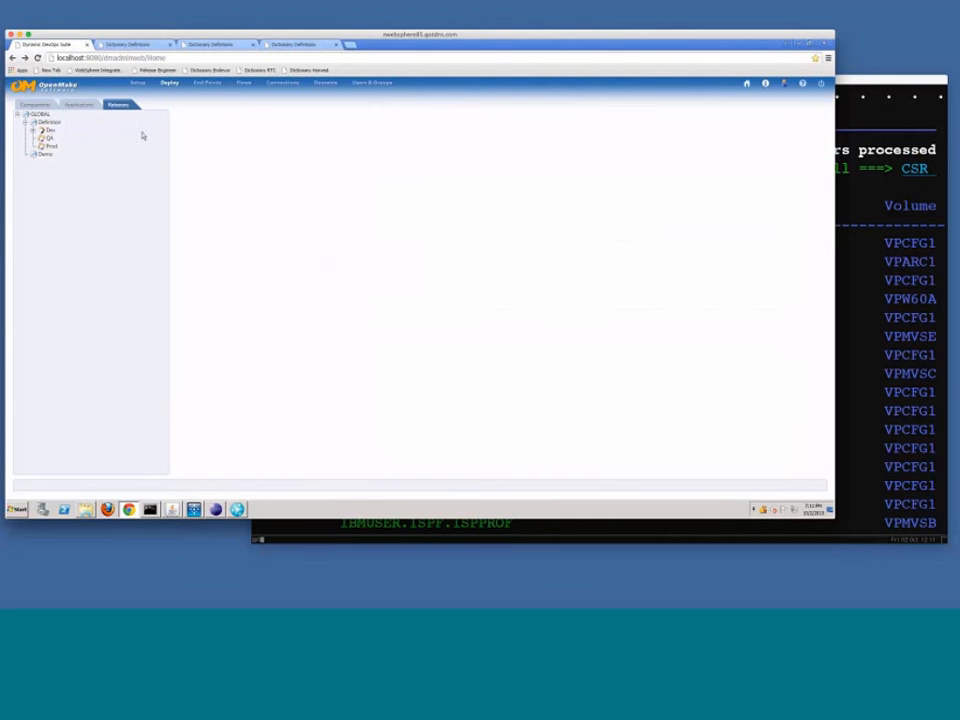
{"action": "left_click", "coordinate": [80, 138]}
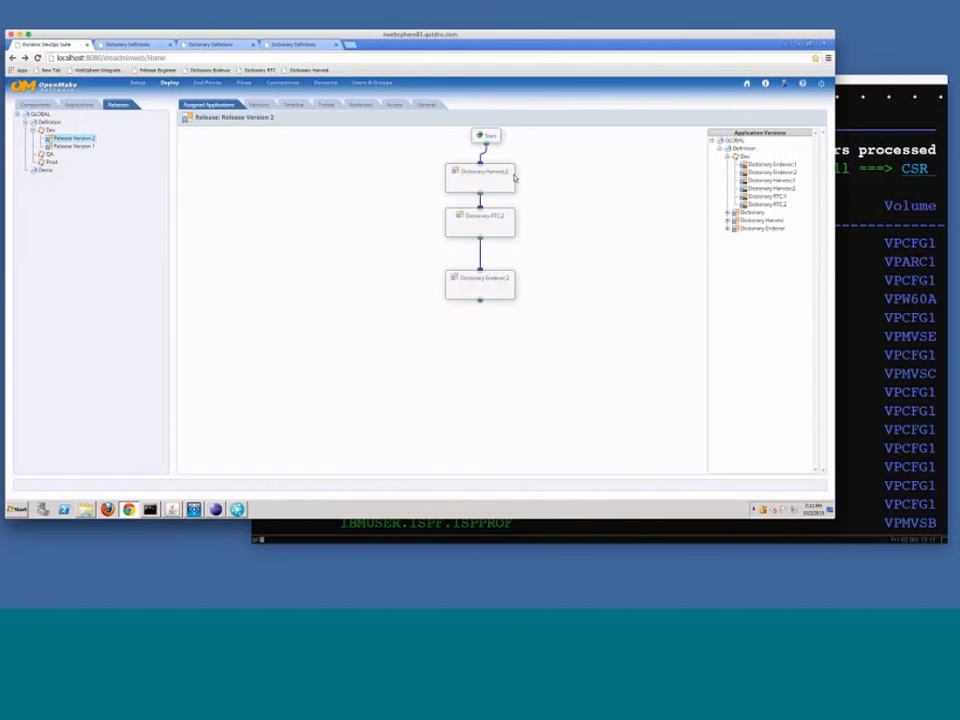
{"action": "right_click", "coordinate": [89, 139]}
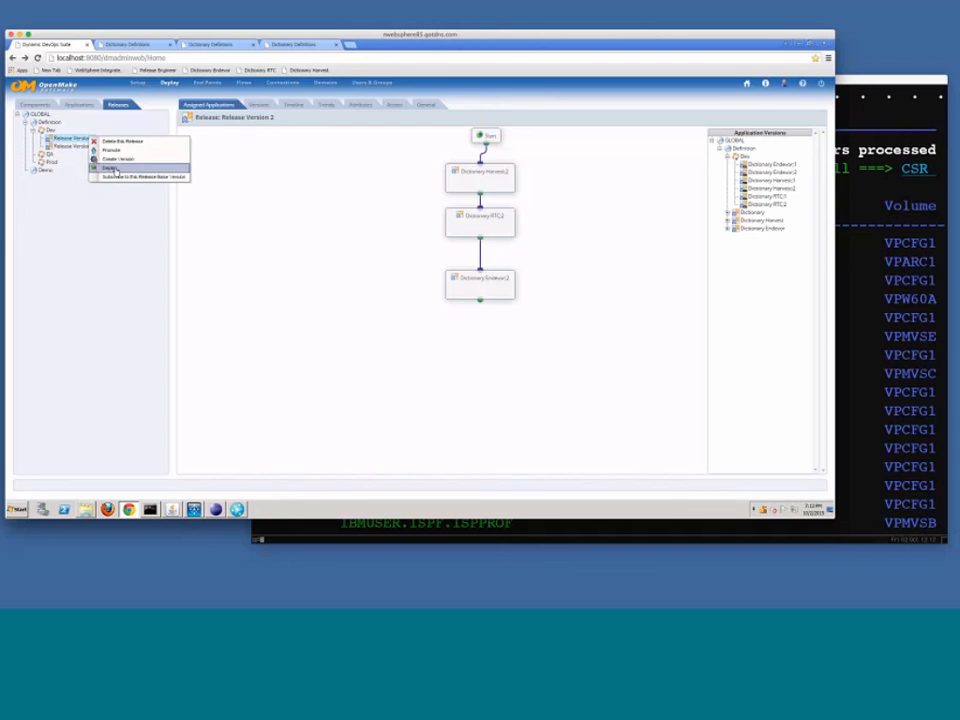
{"action": "left_click", "coordinate": [112, 168]}
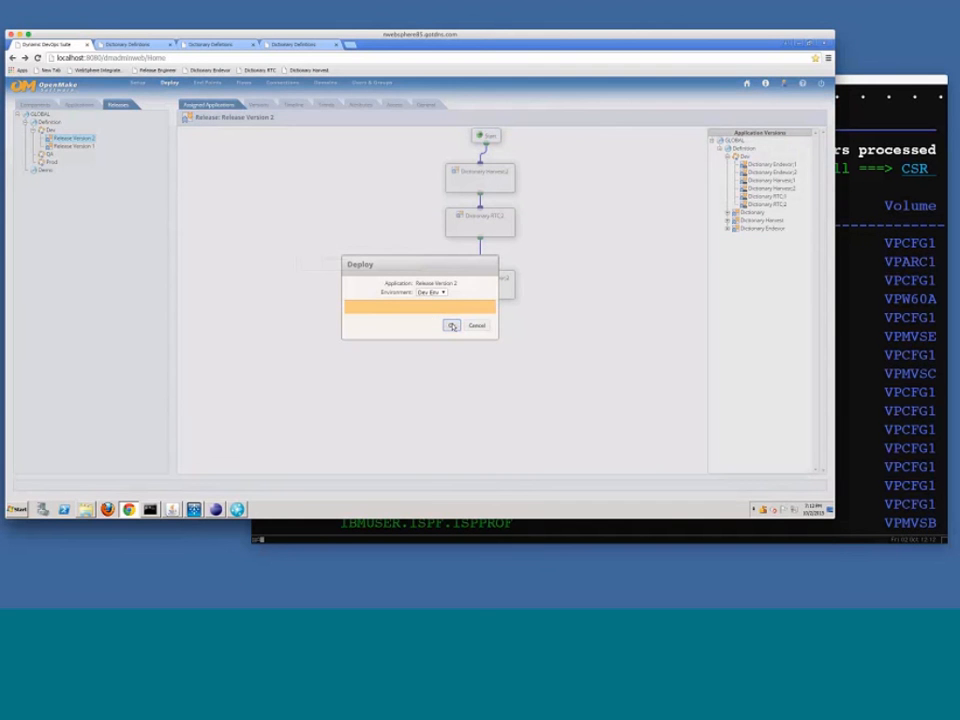
{"action": "left_click", "coordinate": [451, 326]}
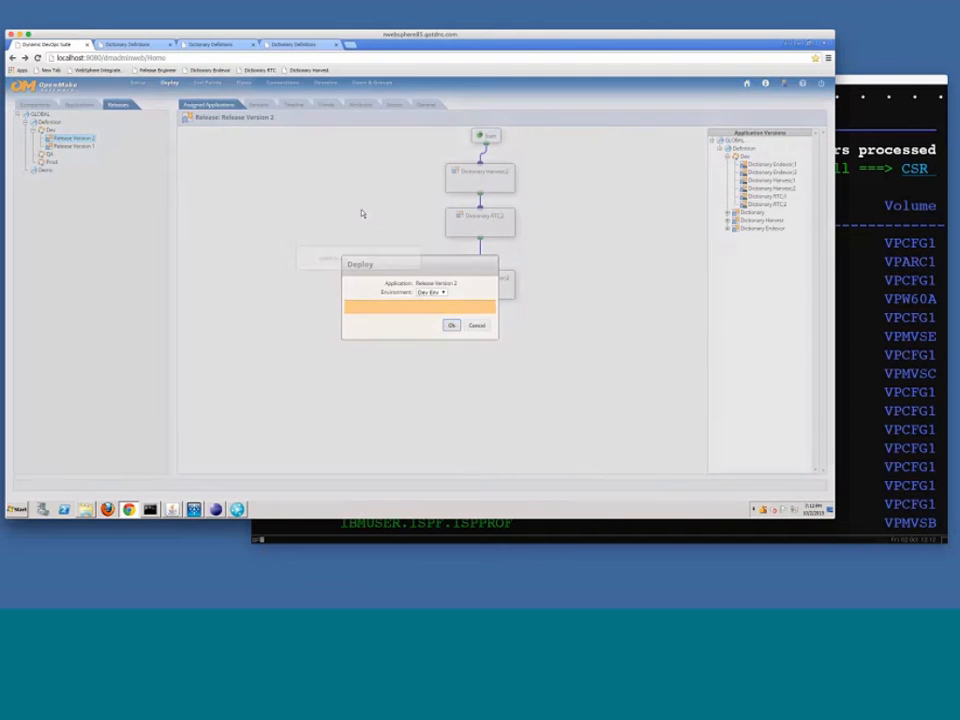
Open the latest deployment in the Release Version 2 timeline and check its list of deployed files
{"action": "left_click", "coordinate": [293, 104]}
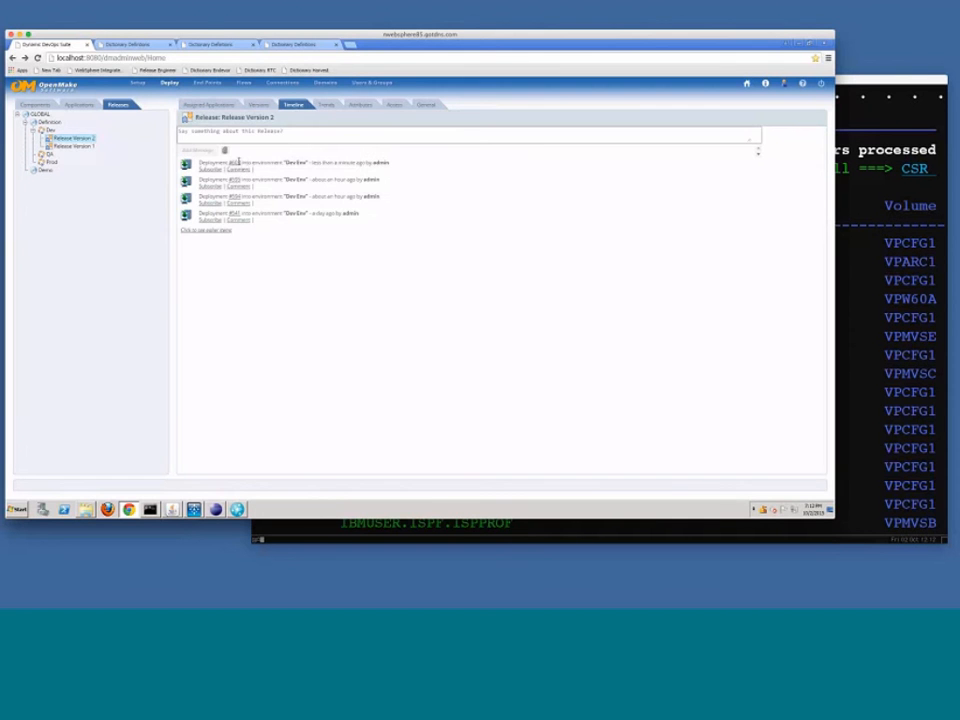
{"action": "left_click", "coordinate": [238, 162]}
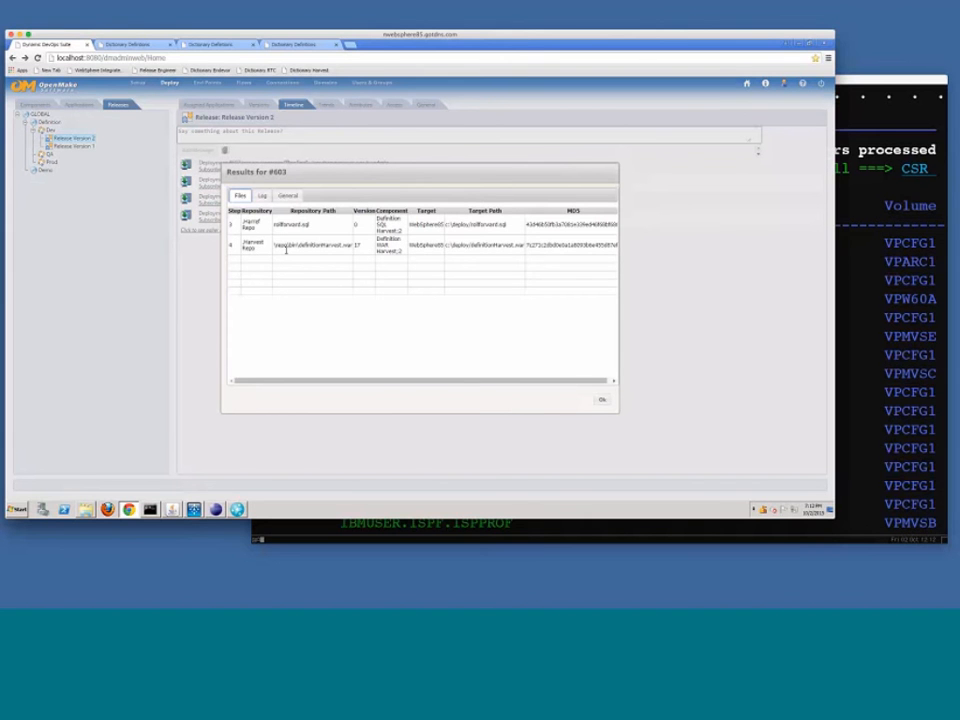
{"action": "left_click", "coordinate": [602, 401]}
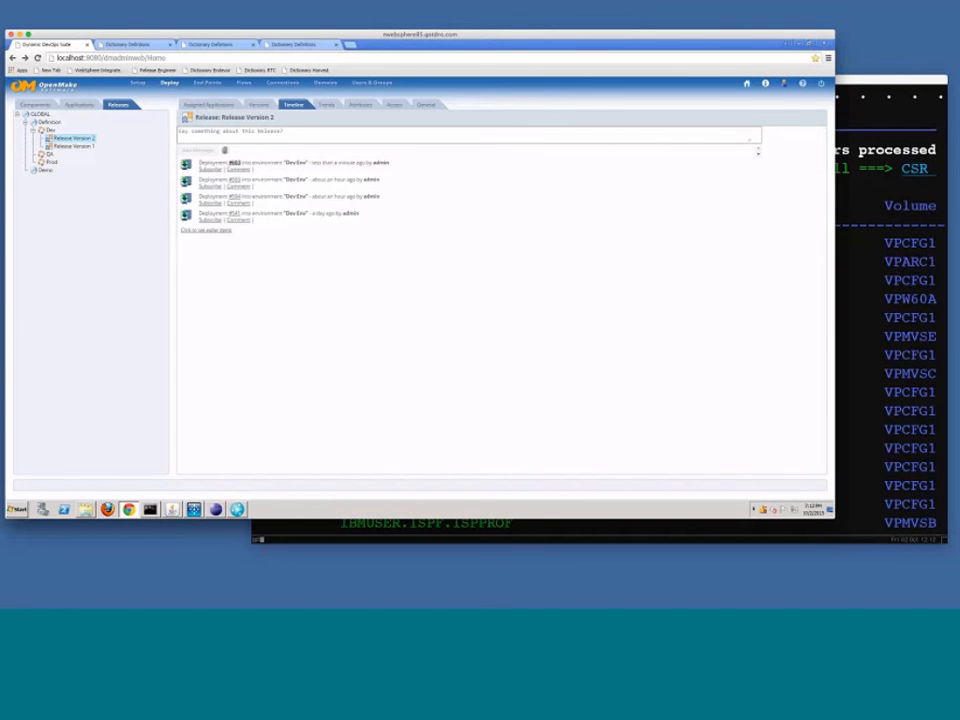
Reopen the latest Release Version 2 deployment and review its log of the Dictionary Harvest;2 roll-forward from start to end
{"action": "left_click", "coordinate": [233, 163]}
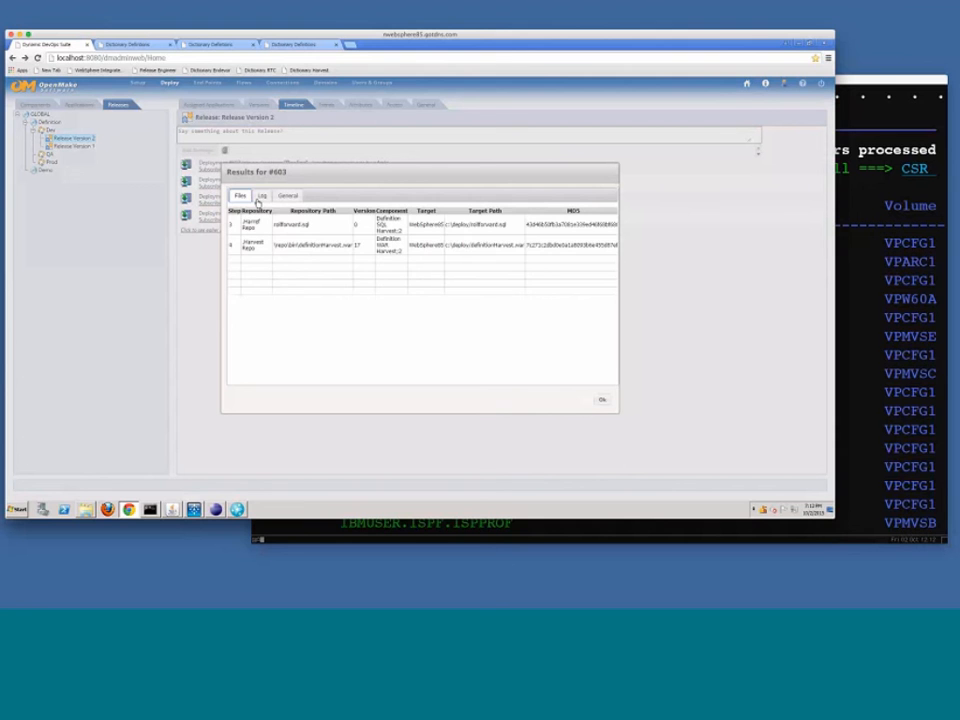
{"action": "left_click", "coordinate": [261, 196]}
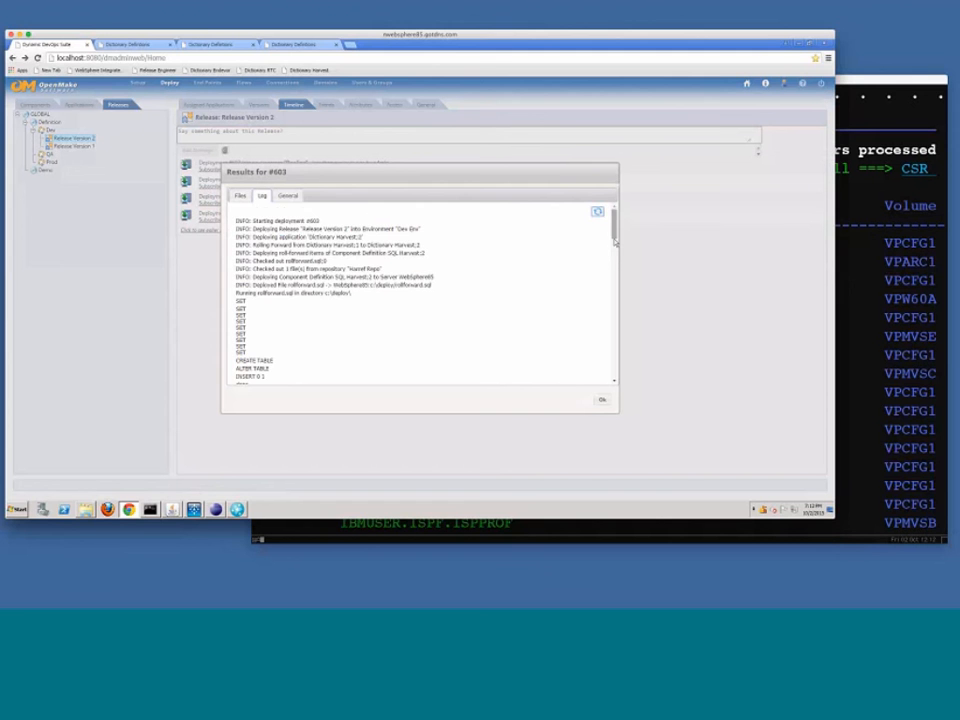
{"action": "left_click_drag", "start_coordinate": [614, 240], "coordinate": [615, 252]}
{"action": "scroll", "coordinate": [615, 252], "scroll_direction": "down", "scroll_amount": 5}
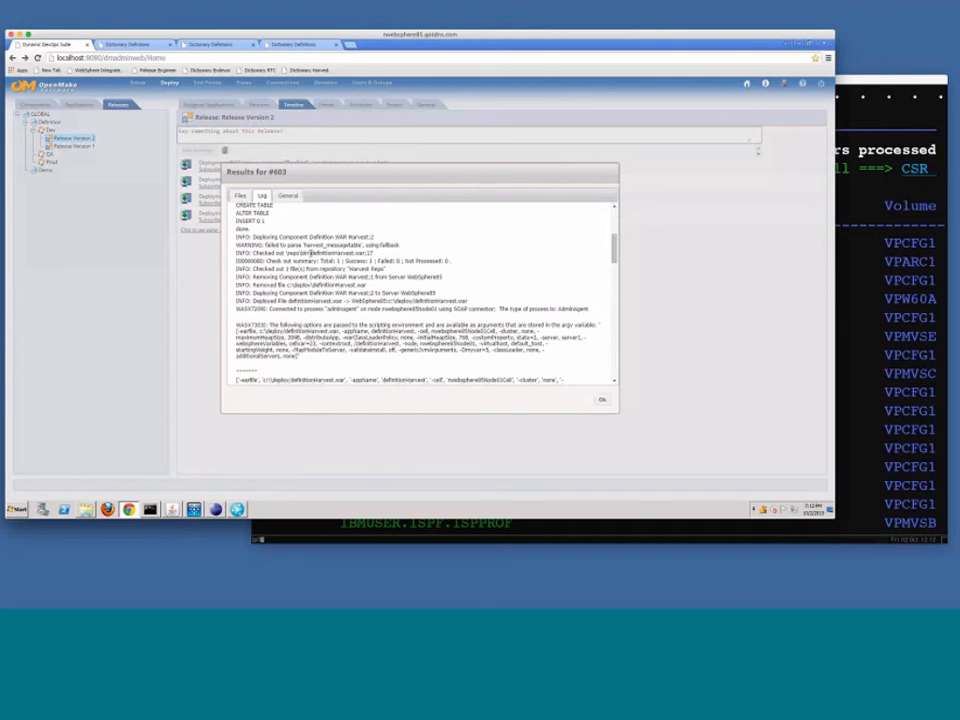
{"action": "left_click", "coordinate": [614, 366]}
{"action": "left_click", "coordinate": [614, 366]}
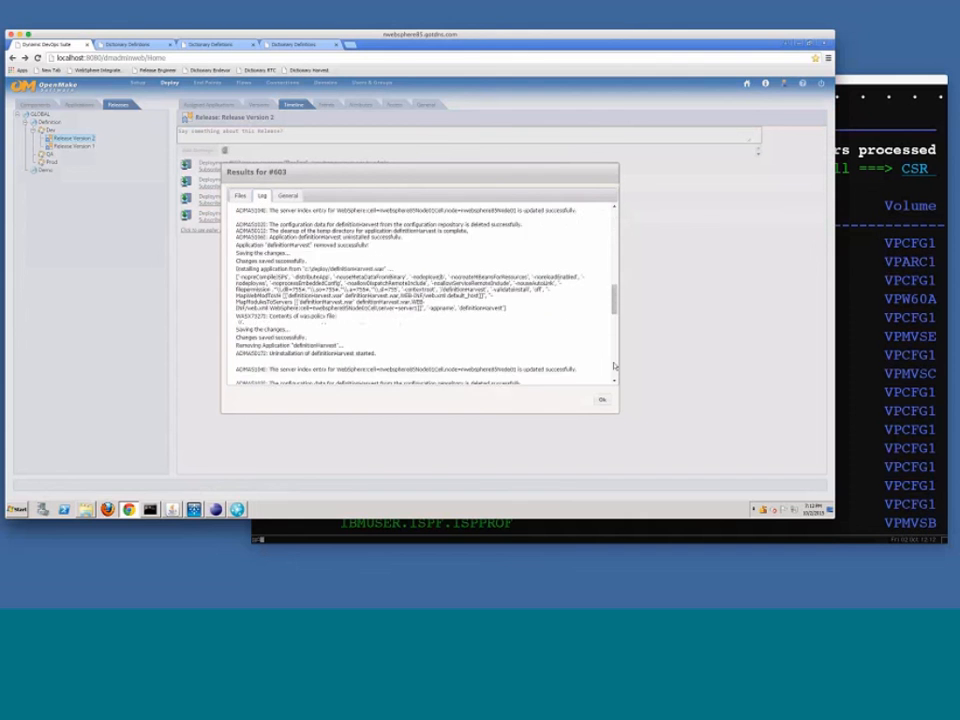
{"action": "left_click", "coordinate": [614, 366]}
{"action": "left_click", "coordinate": [614, 366]}
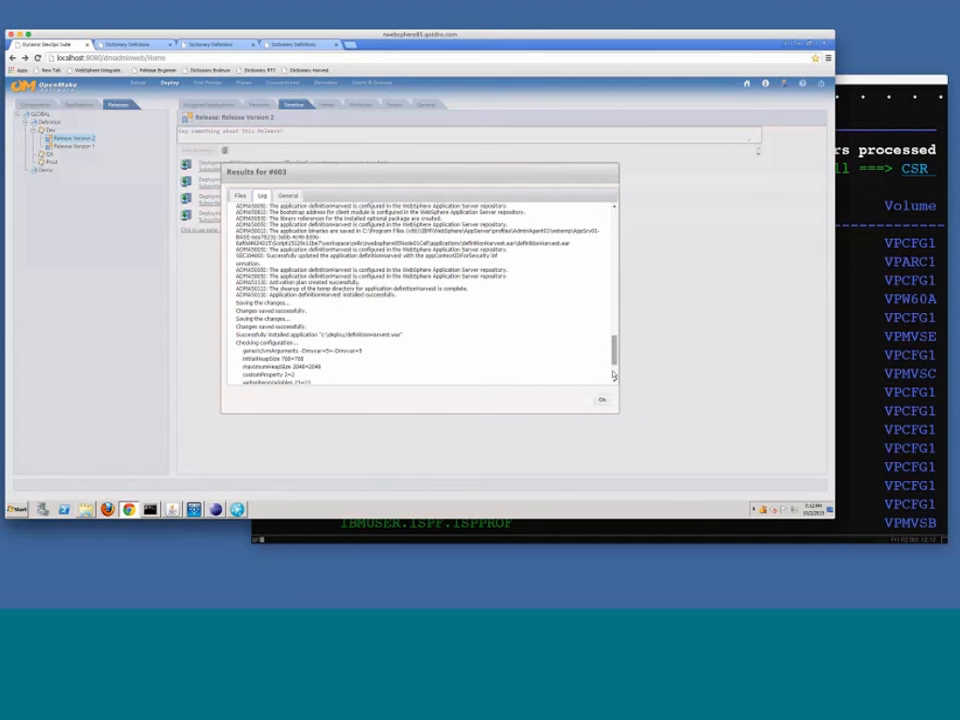
{"action": "left_click", "coordinate": [614, 375]}
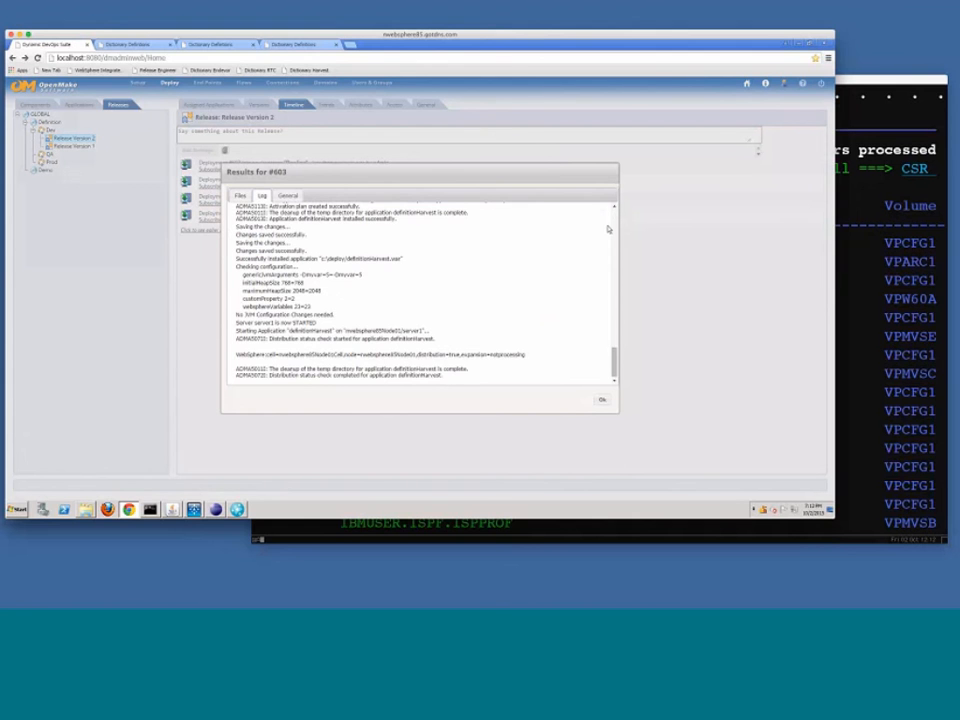
{"action": "scroll", "coordinate": [607, 229], "scroll_direction": "up", "scroll_amount": 1}
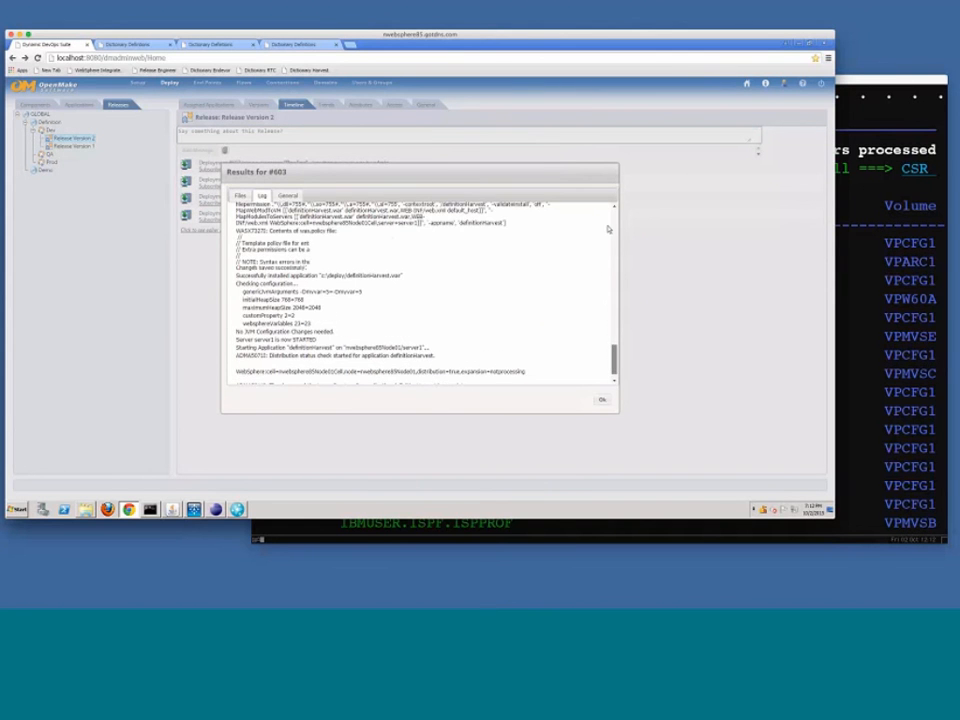
{"action": "scroll", "coordinate": [607, 229], "scroll_direction": "up", "scroll_amount": 15}
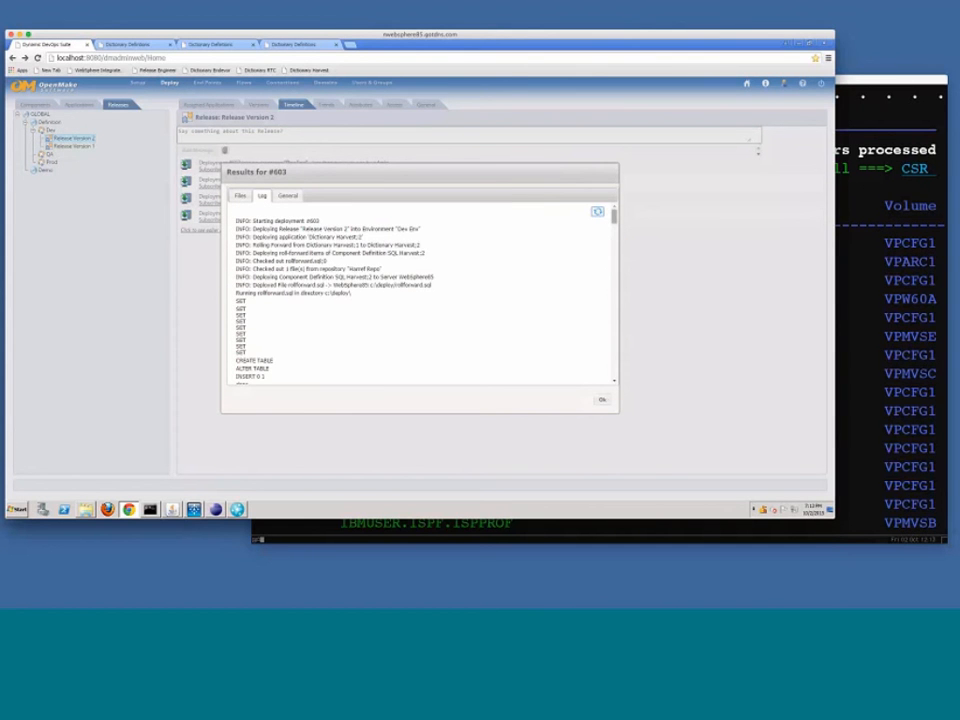
{"action": "left_click", "coordinate": [604, 401]}
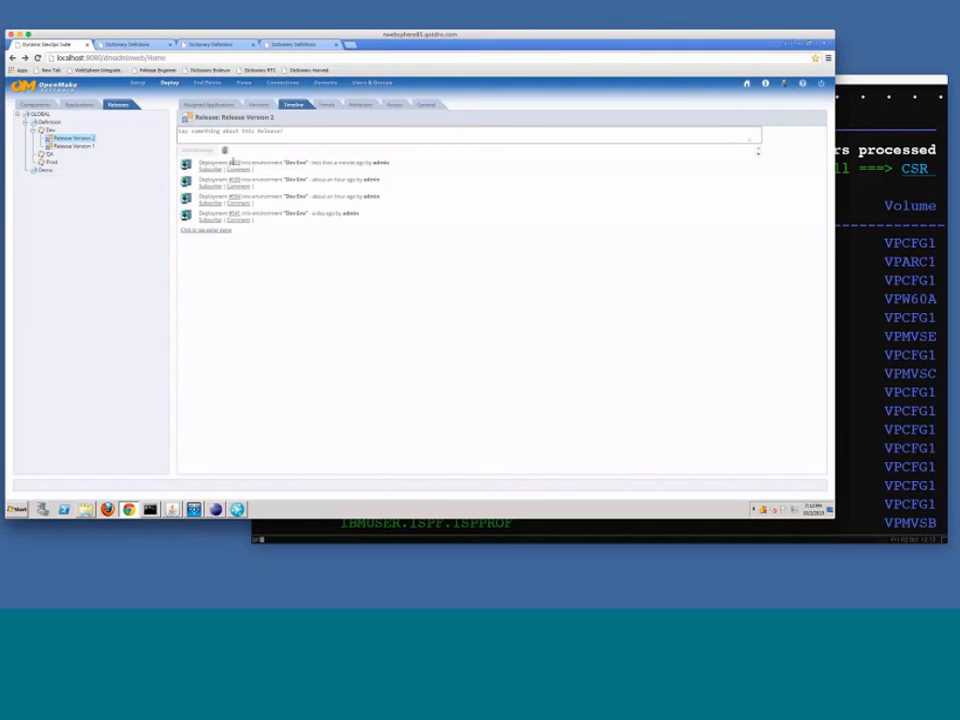
Reload the running Release Version 2 deployment's results and check its files and newest log entries for the RTC installation
{"action": "left_click", "coordinate": [234, 162]}
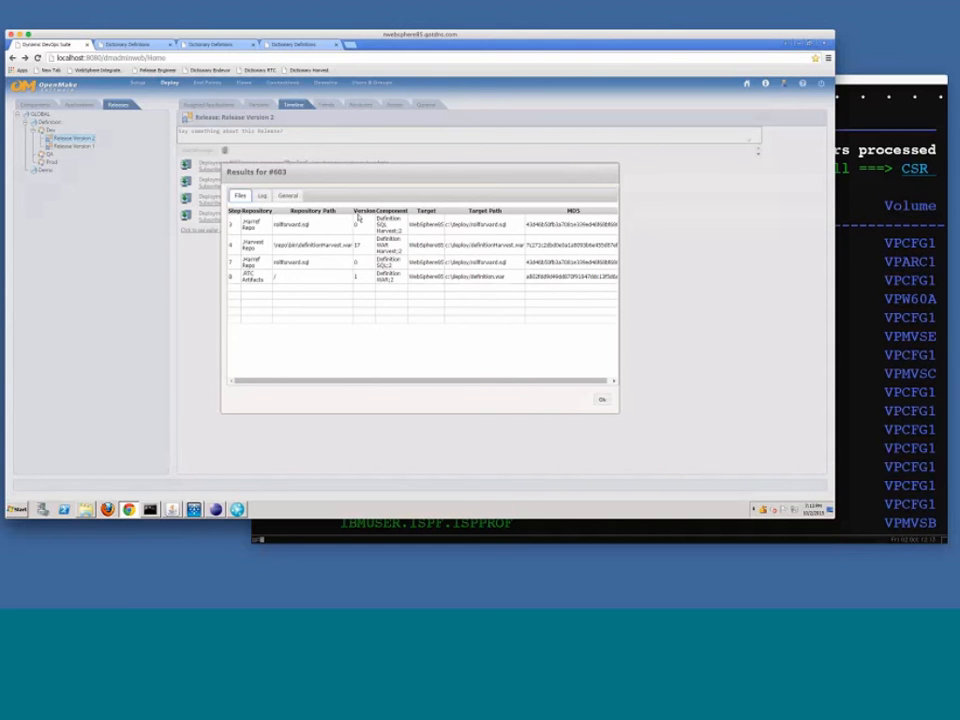
{"action": "left_click", "coordinate": [263, 196]}
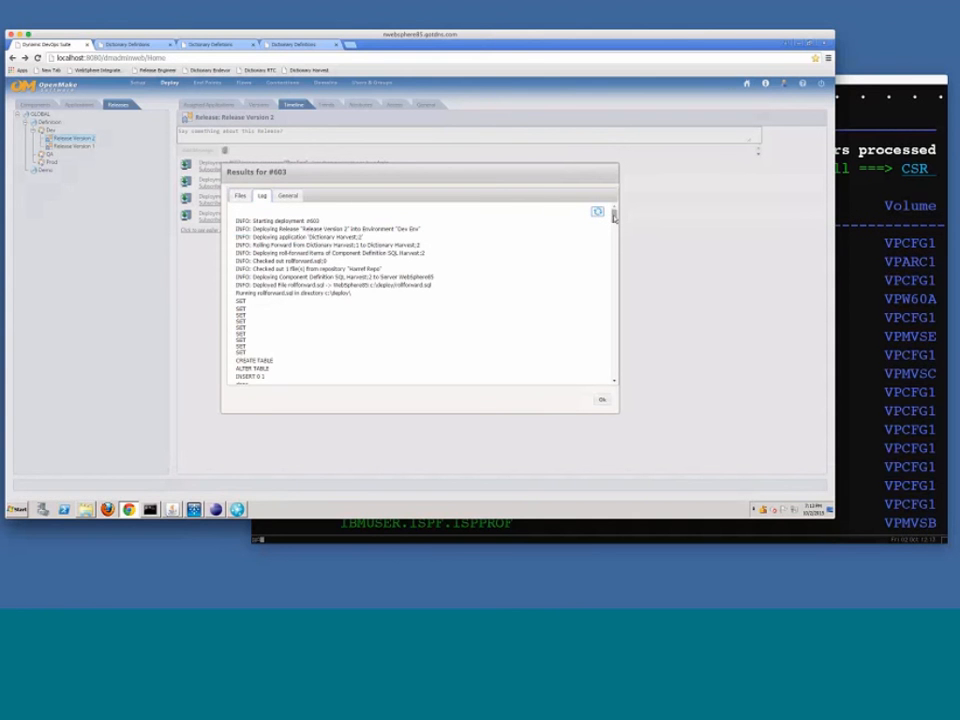
{"action": "left_click_drag", "start_coordinate": [614, 217], "coordinate": [614, 373]}
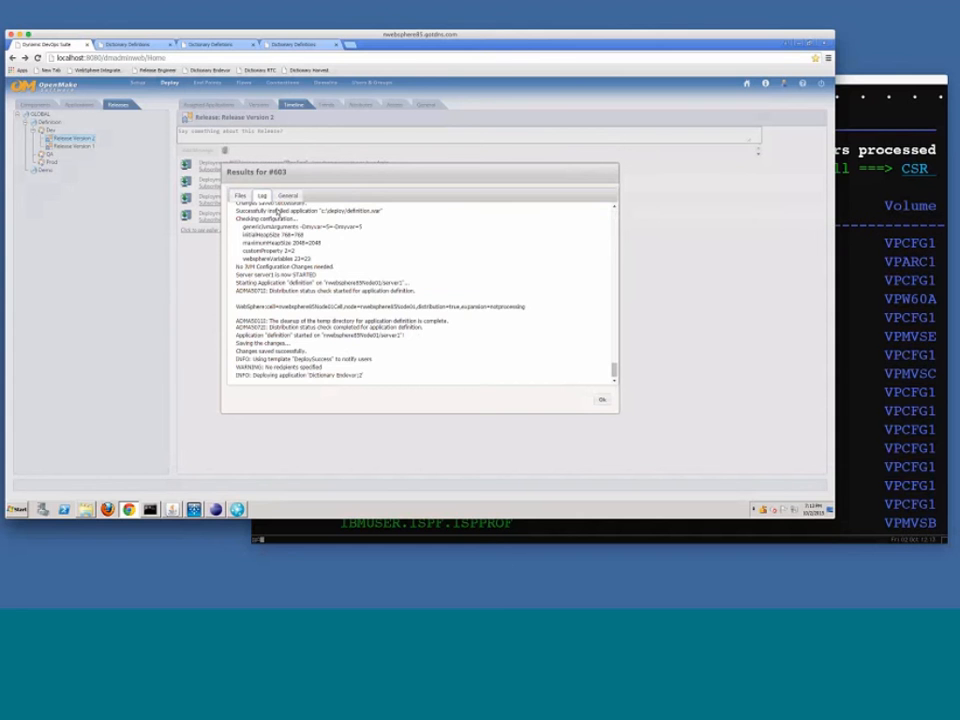
{"action": "left_click_drag", "start_coordinate": [275, 211], "coordinate": [384, 211]}
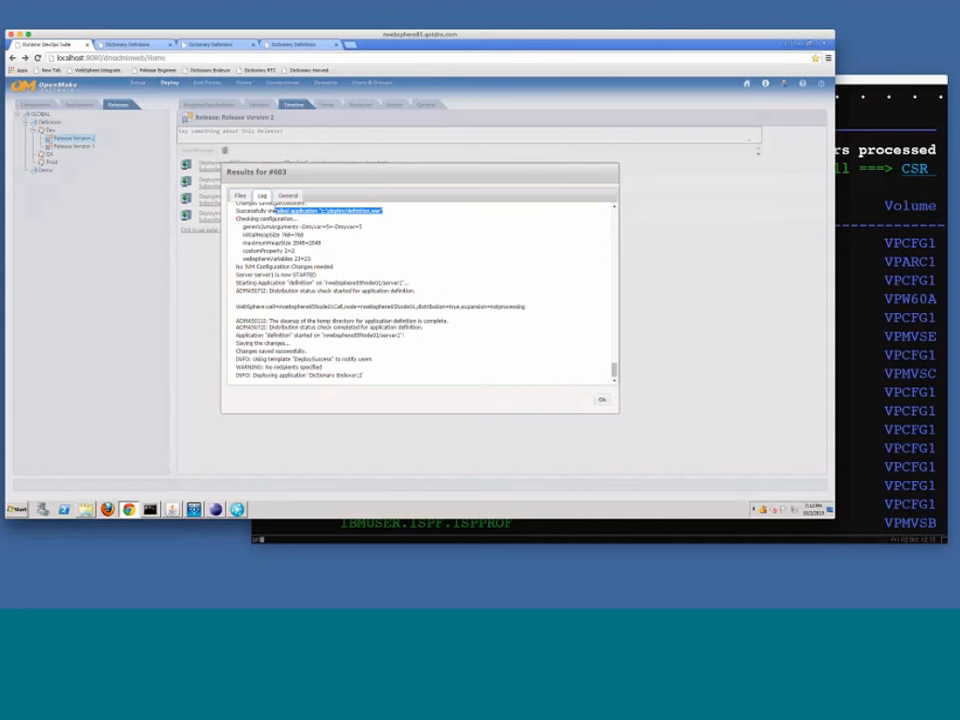
{"action": "left_click", "coordinate": [602, 399]}
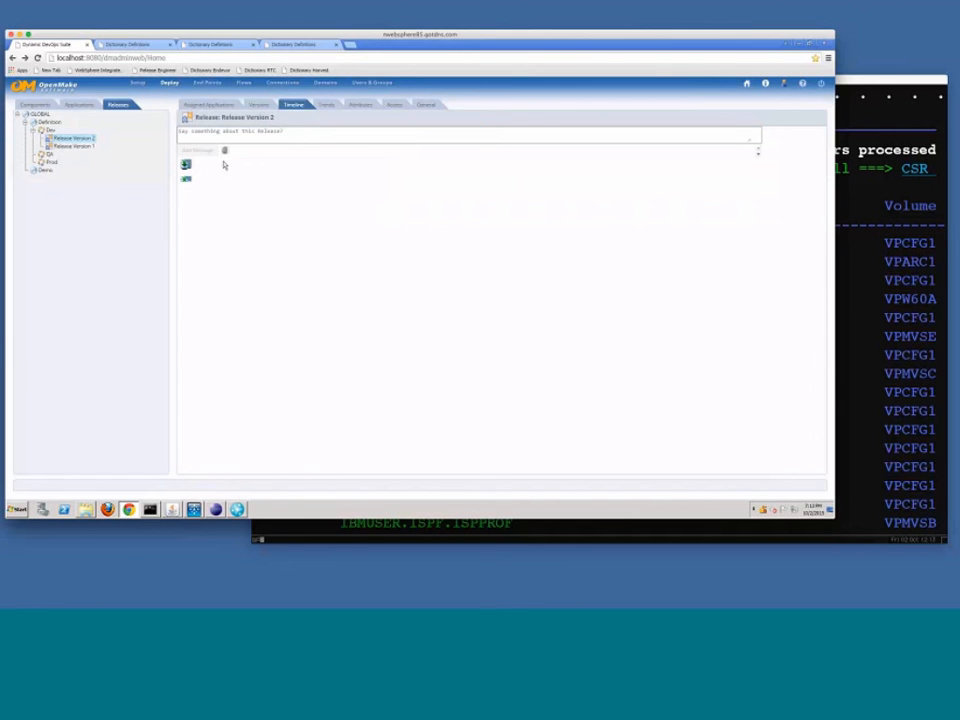
Check the Release Version 2 deployment's files and the end of its log for the Endevor installation and completion
{"action": "left_click", "coordinate": [223, 208]}
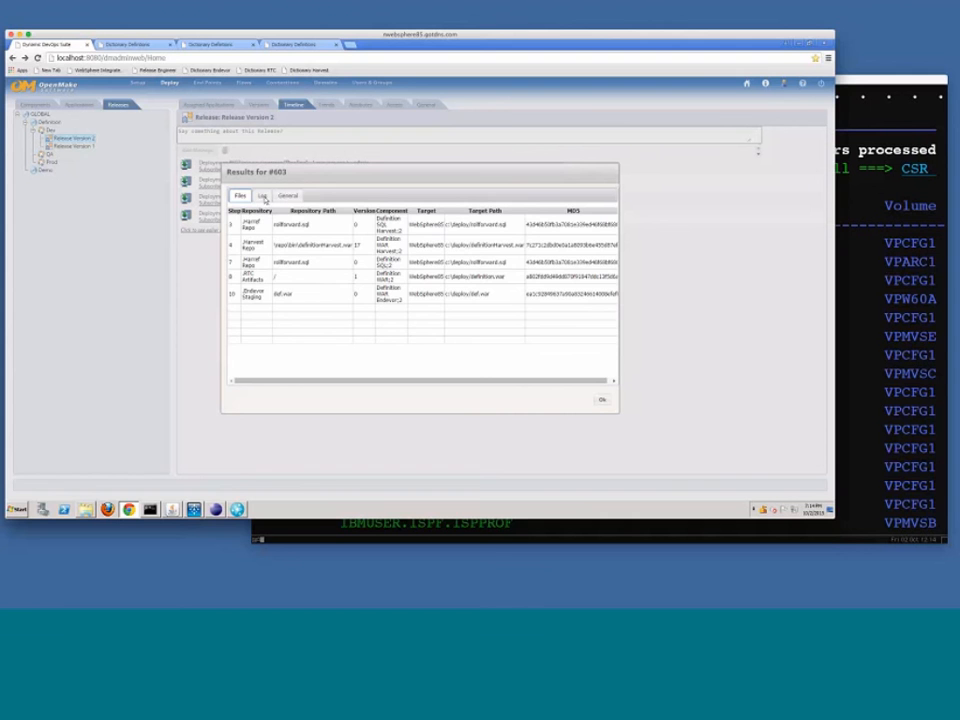
{"action": "left_click", "coordinate": [263, 196]}
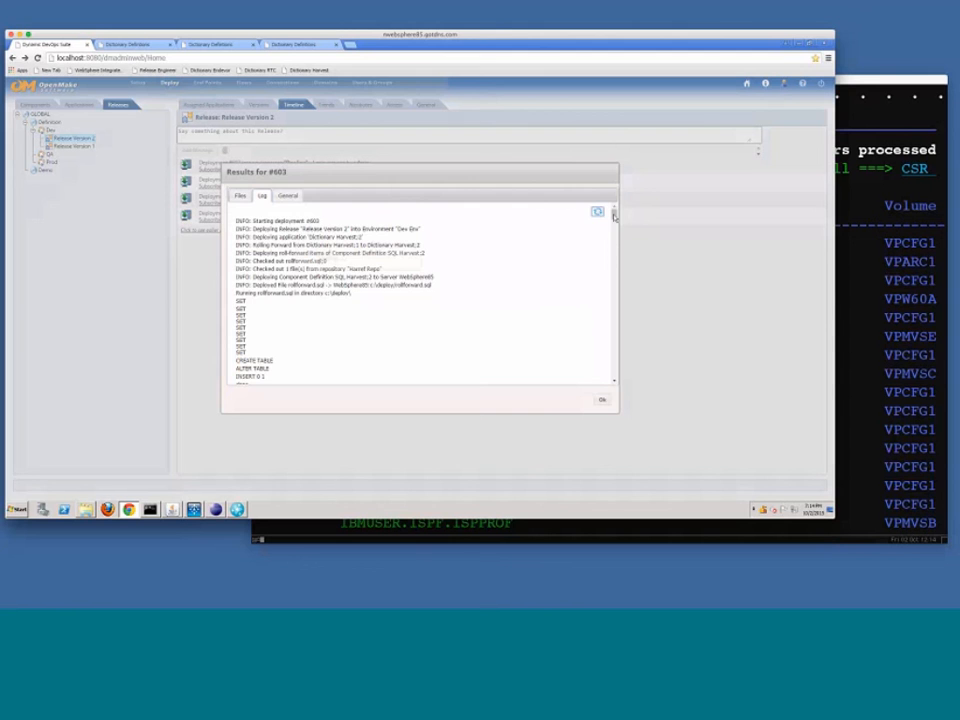
{"action": "scroll", "coordinate": [420, 290], "scroll_direction": "down", "scroll_amount": 15}
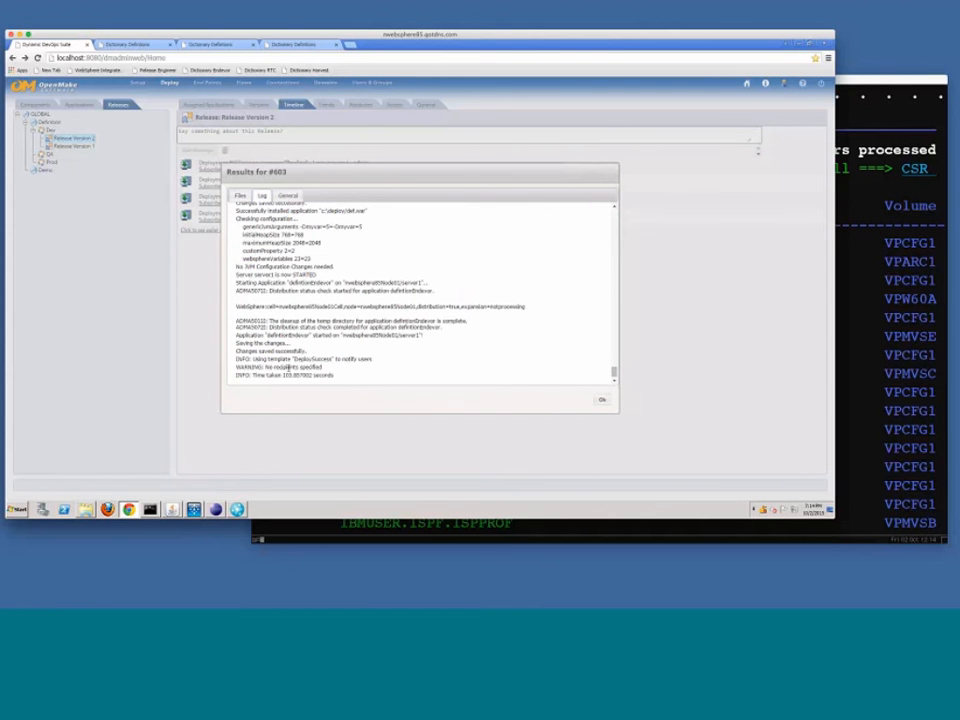
{"action": "left_click", "coordinate": [601, 400]}
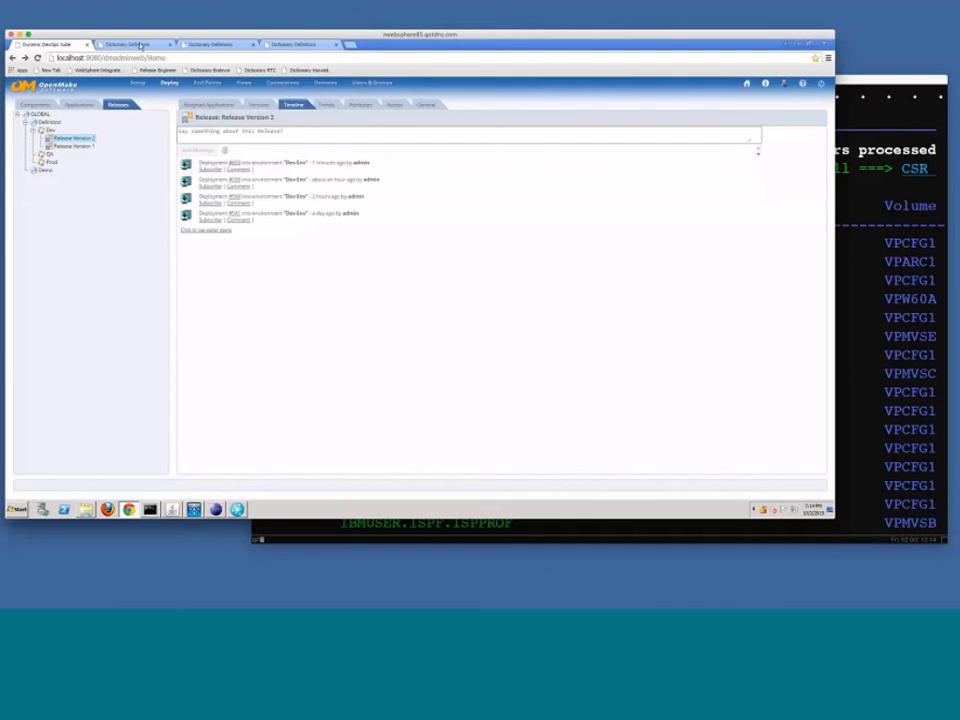
Reload the Endevor, RTC and Harvest dictionary pages and check their version headings
{"action": "left_click", "coordinate": [141, 45]}
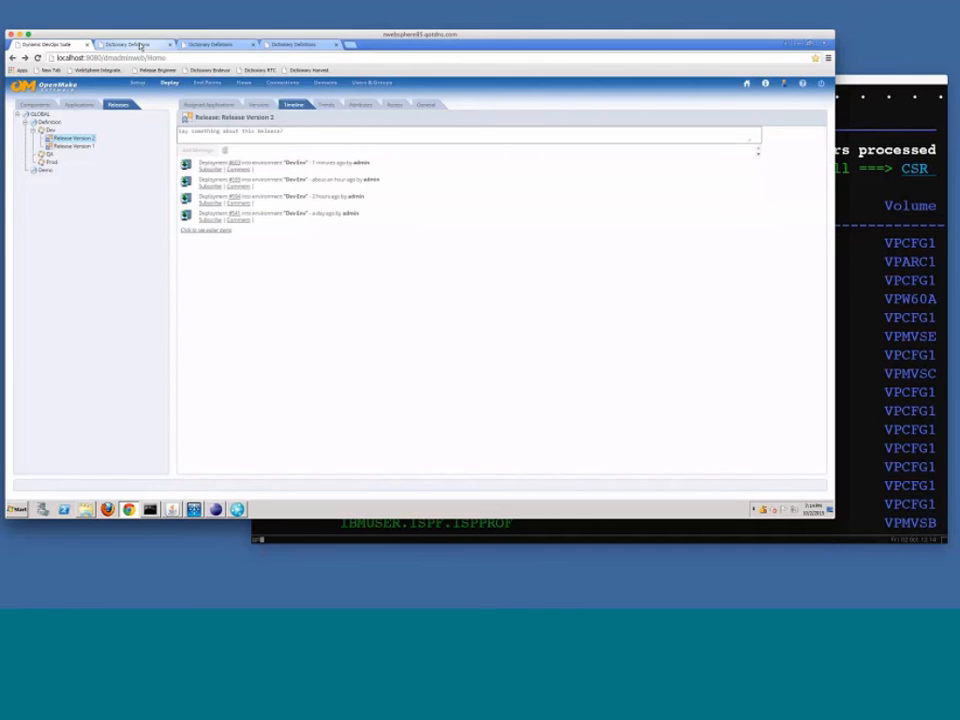
{"action": "left_click", "coordinate": [37, 58]}
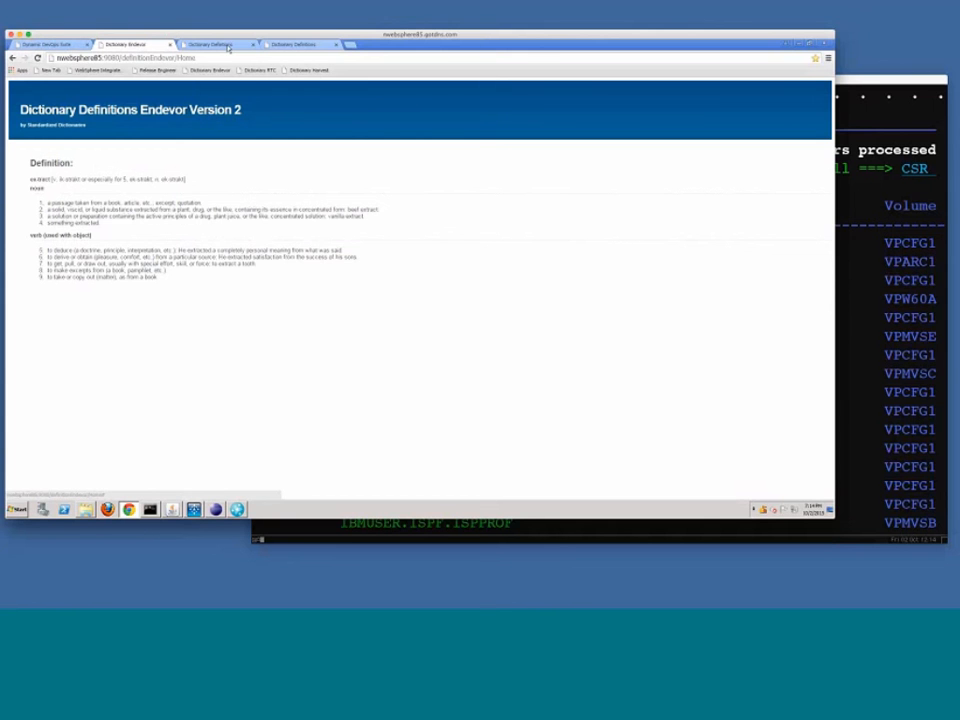
{"action": "left_click", "coordinate": [212, 45]}
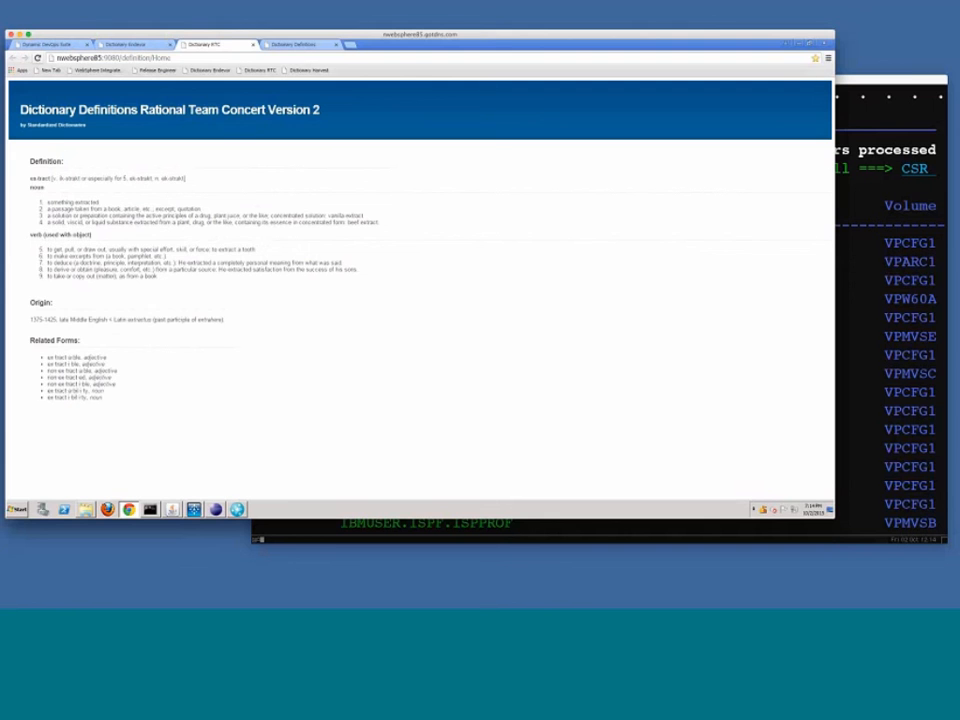
{"action": "left_click", "coordinate": [299, 47]}
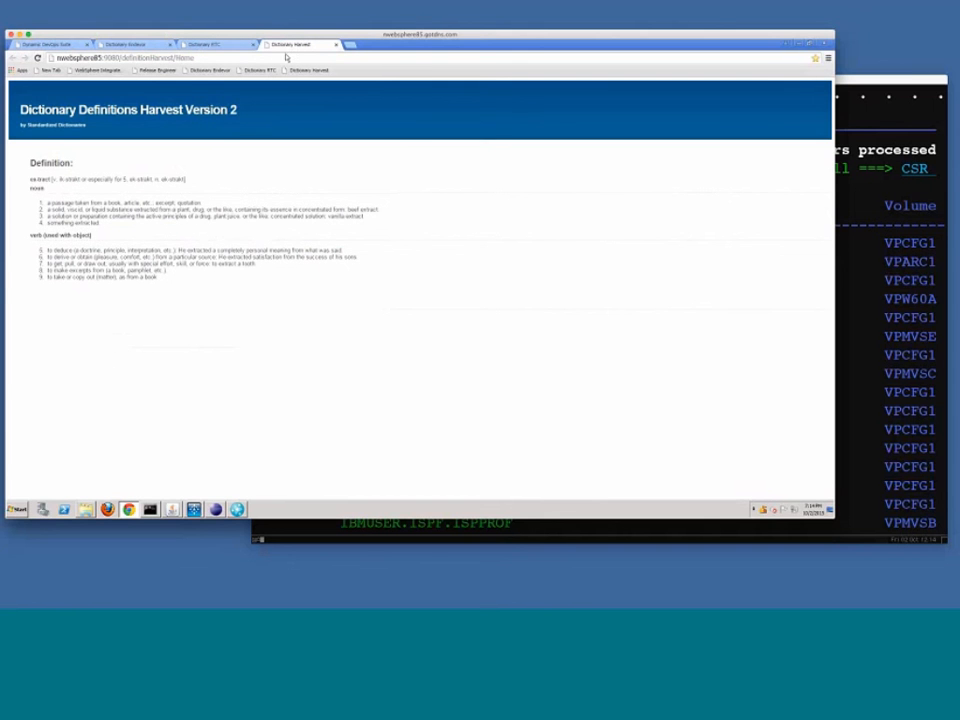
Deploy Release Version 1 to the Dev Env environment from the release management page
{"action": "left_click", "coordinate": [64, 46]}
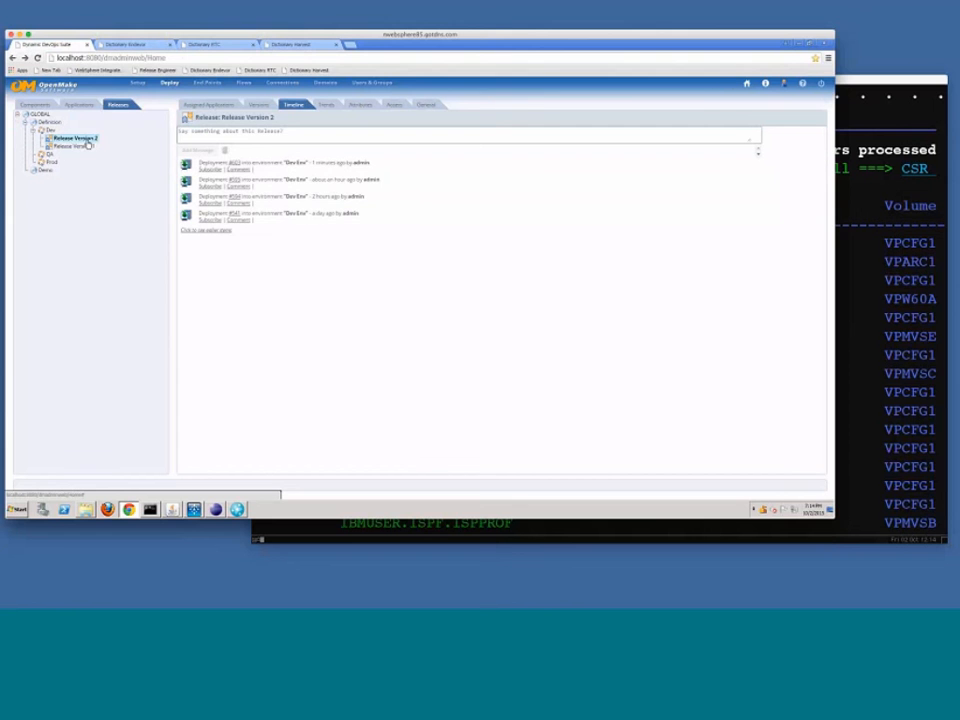
{"action": "left_click", "coordinate": [86, 147]}
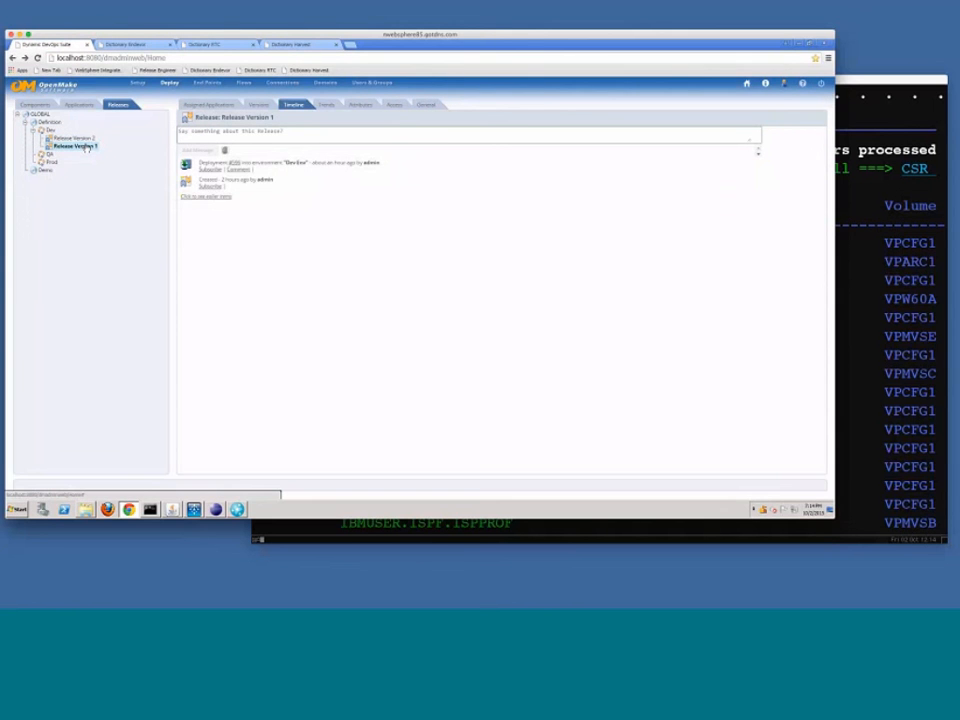
{"action": "right_click", "coordinate": [86, 147]}
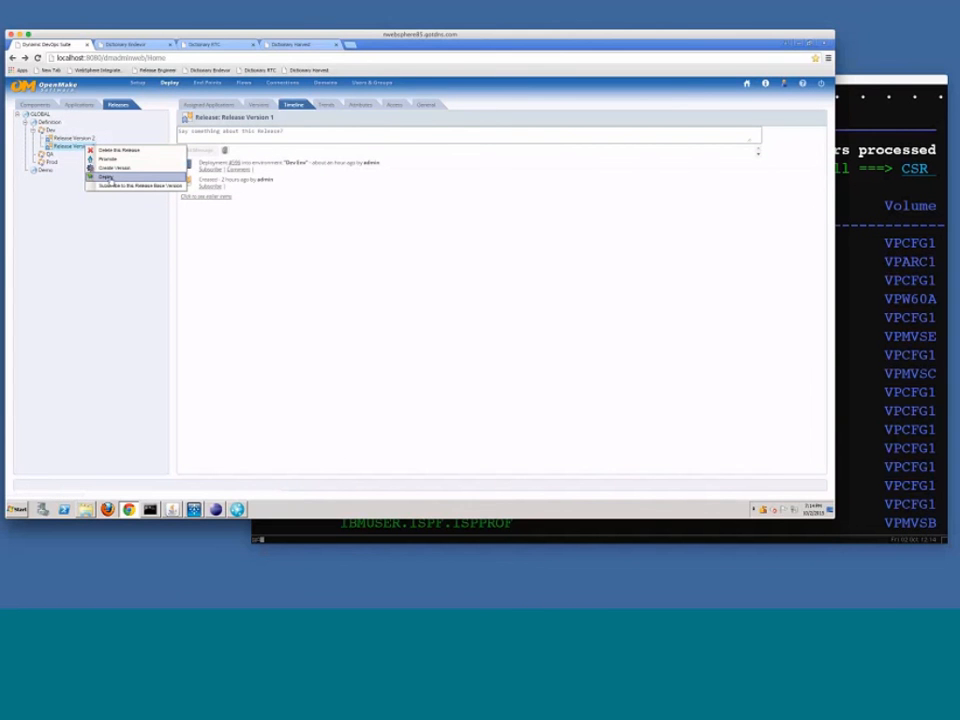
{"action": "left_click", "coordinate": [106, 177]}
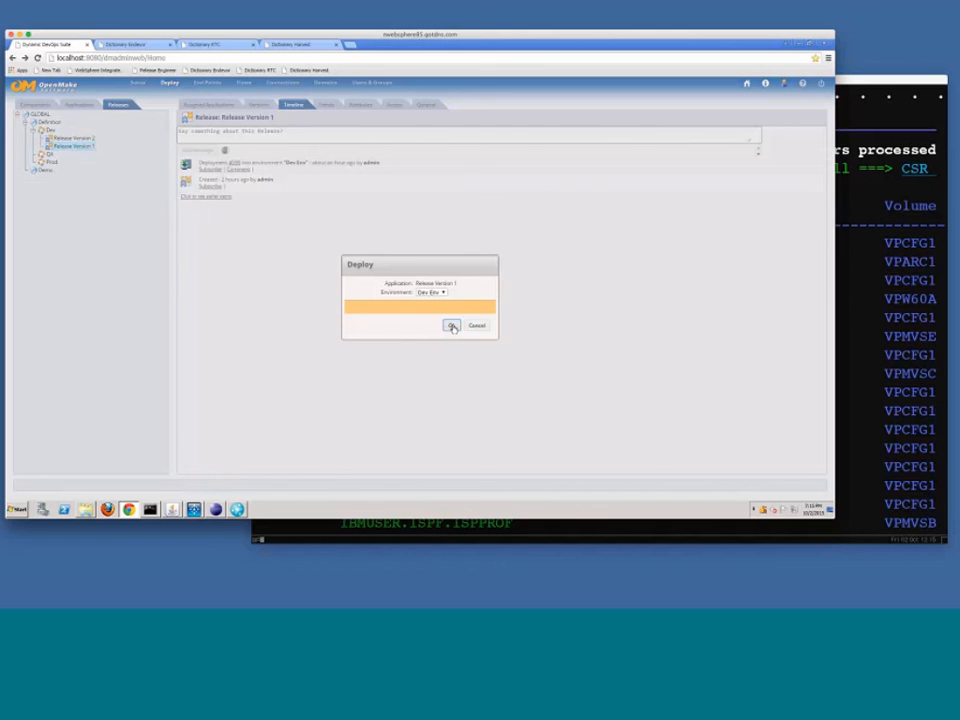
{"action": "left_click", "coordinate": [451, 326]}
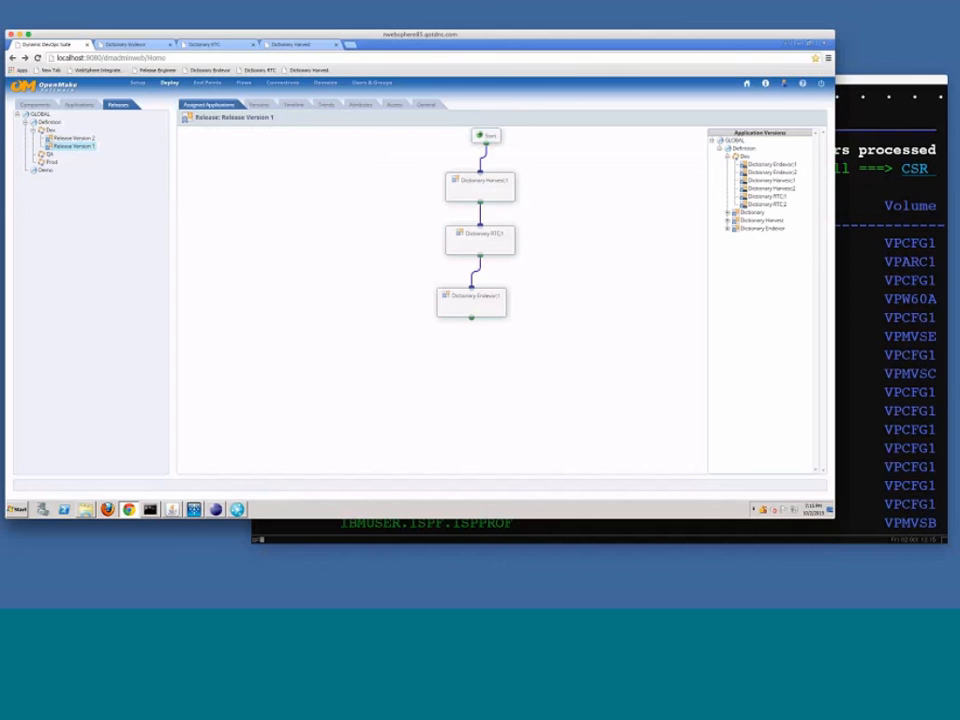
Refresh Release Version 1's timeline and open the results of its newest deployment
{"action": "left_click", "coordinate": [293, 104]}
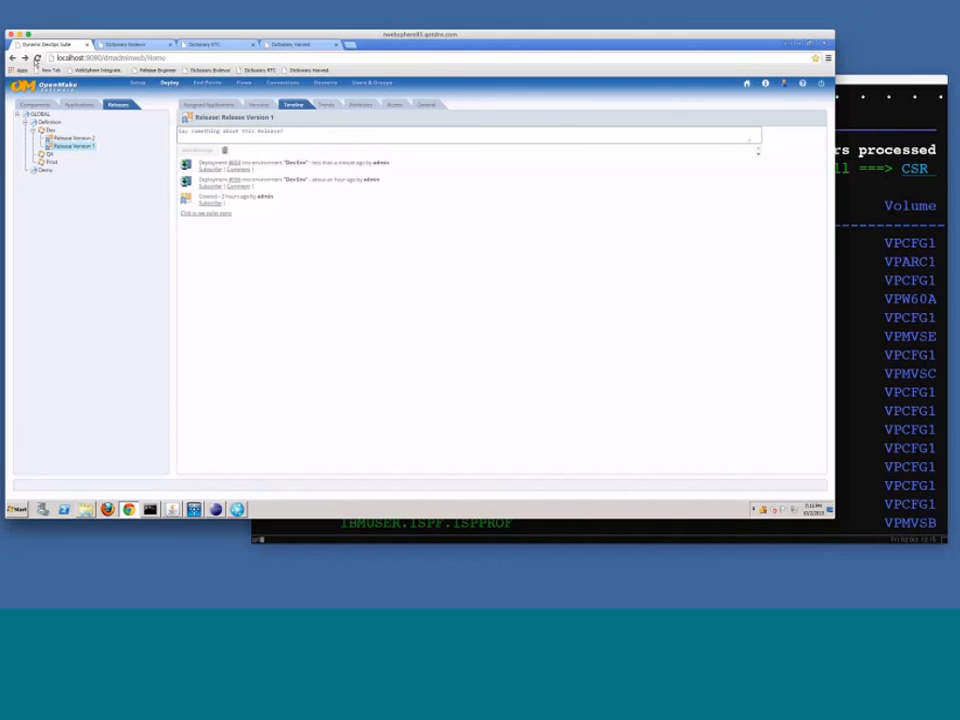
{"action": "left_click", "coordinate": [36, 58]}
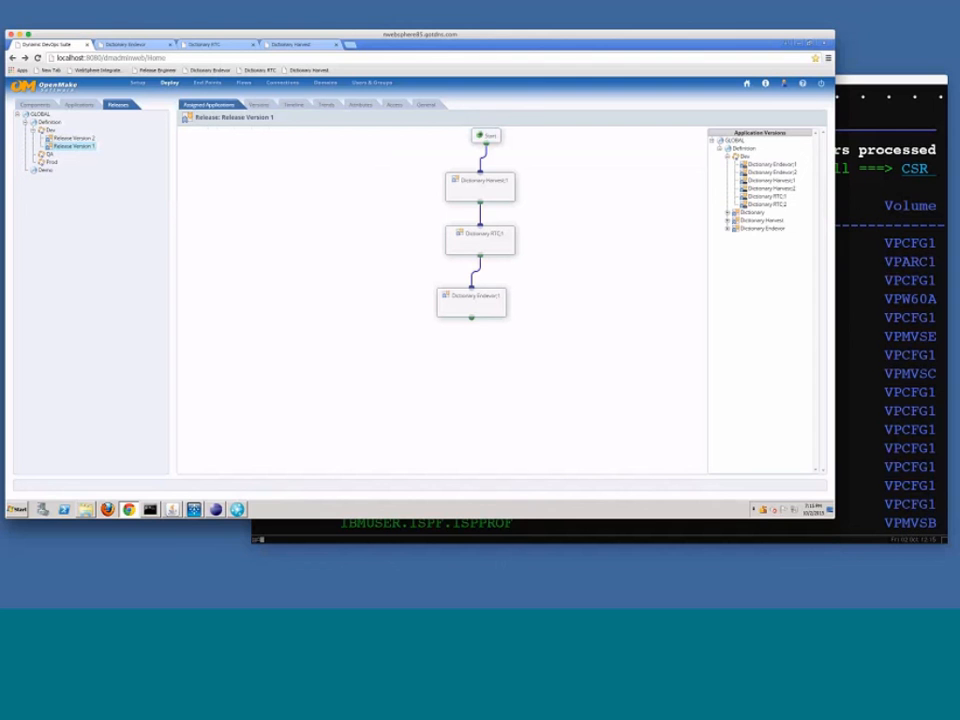
{"action": "left_click", "coordinate": [292, 105]}
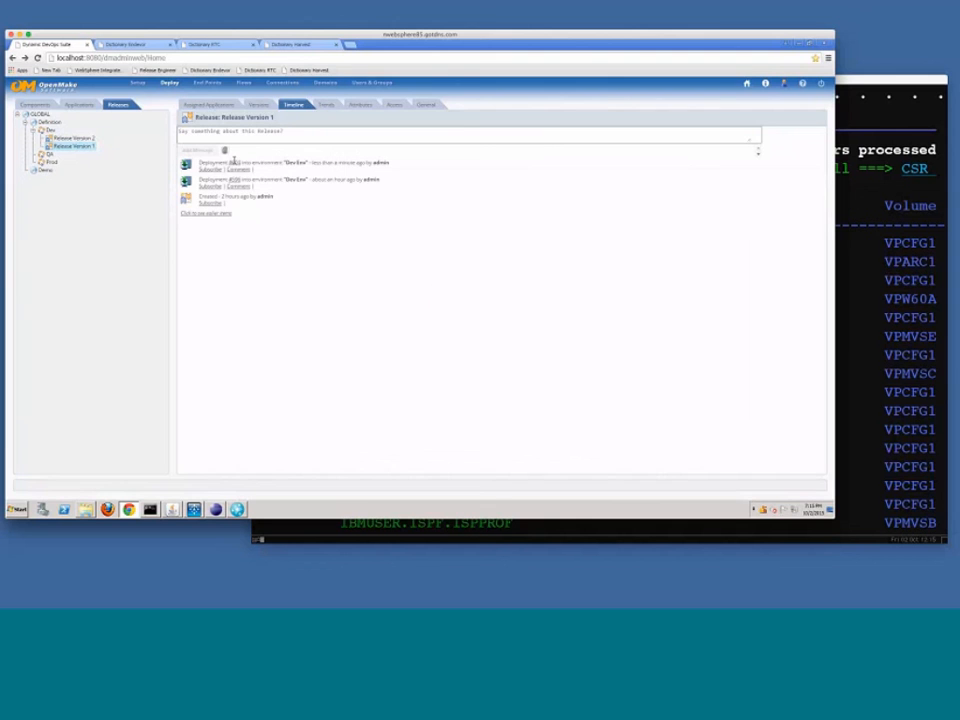
{"action": "left_click", "coordinate": [234, 161]}
{"action": "left_click", "coordinate": [233, 162]}
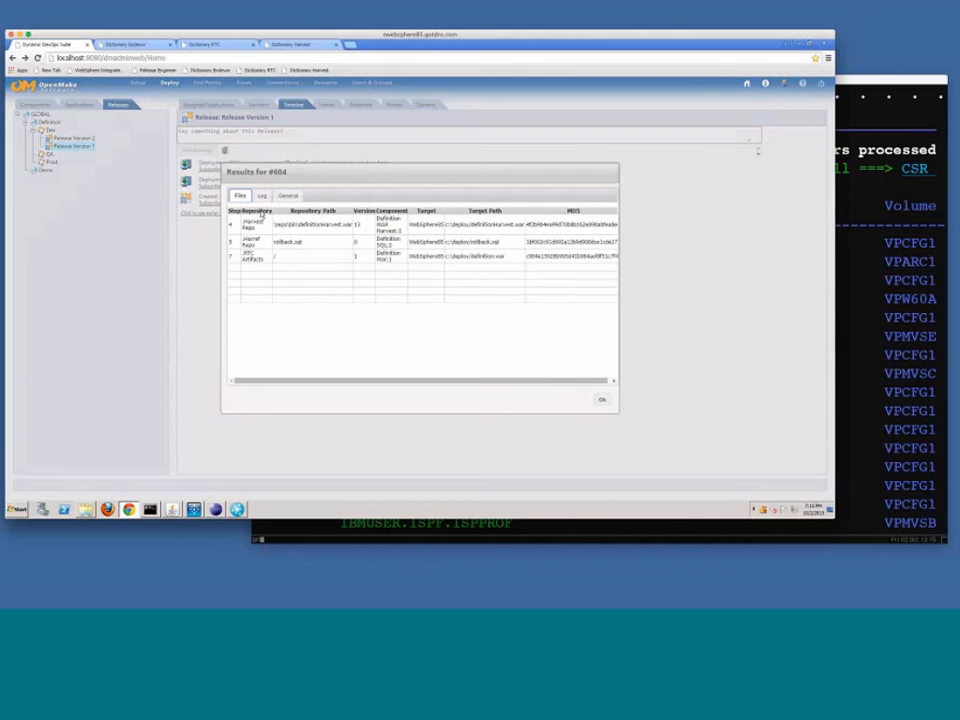
Review the deployment log from the Dictionary Harvest rollback to its newest entries, and check the deployed files
{"action": "left_click", "coordinate": [262, 197]}
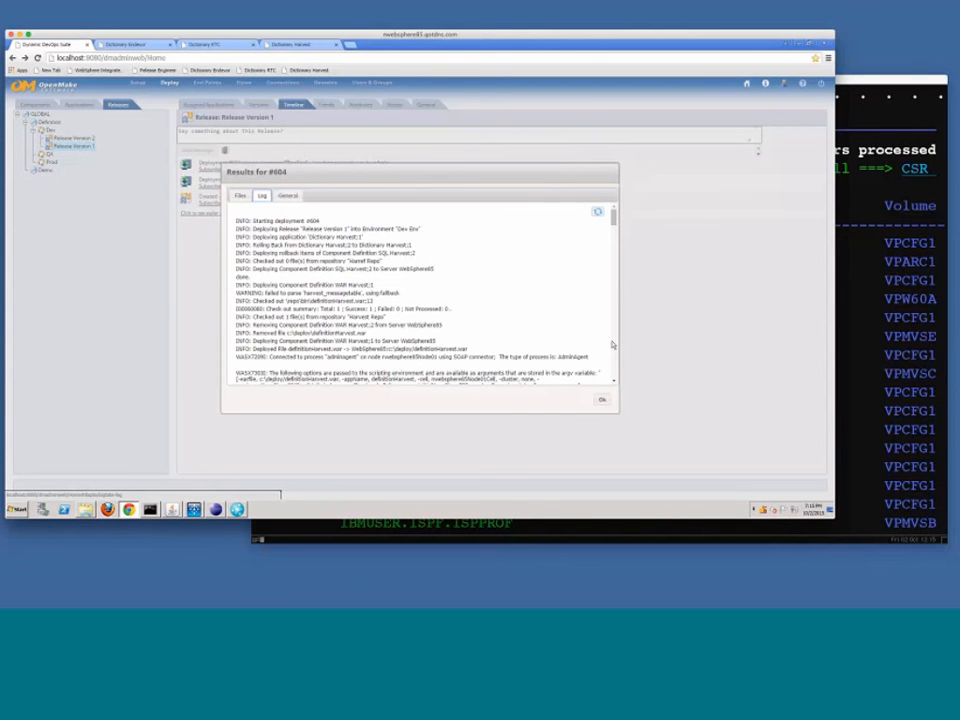
{"action": "scroll", "coordinate": [613, 345], "scroll_direction": "down", "scroll_amount": 10}
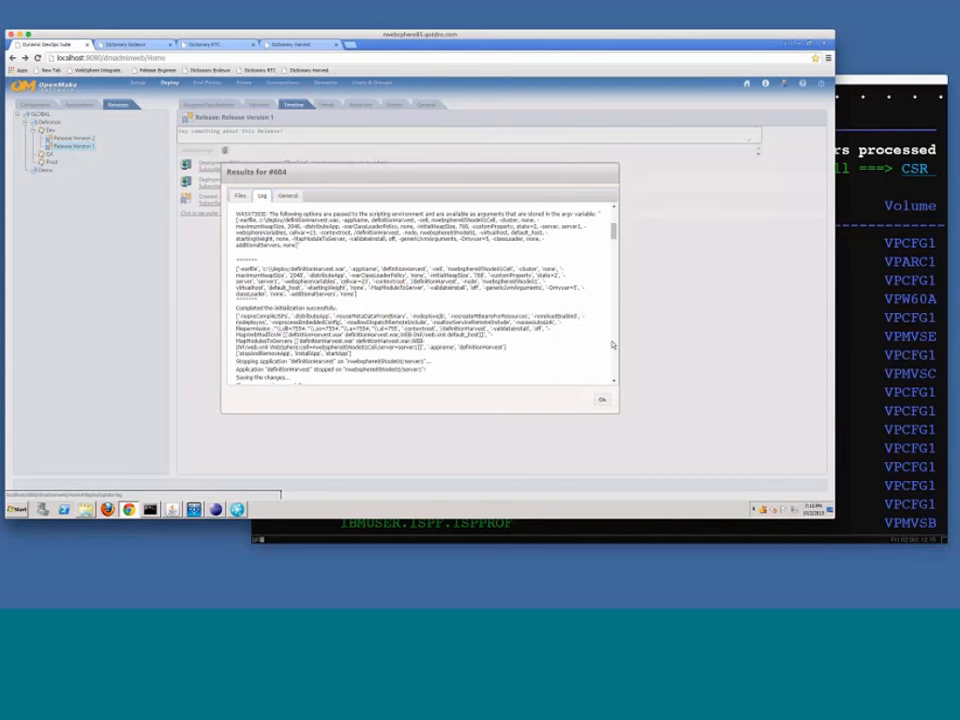
{"action": "scroll", "coordinate": [613, 345], "scroll_direction": "down", "scroll_amount": 10}
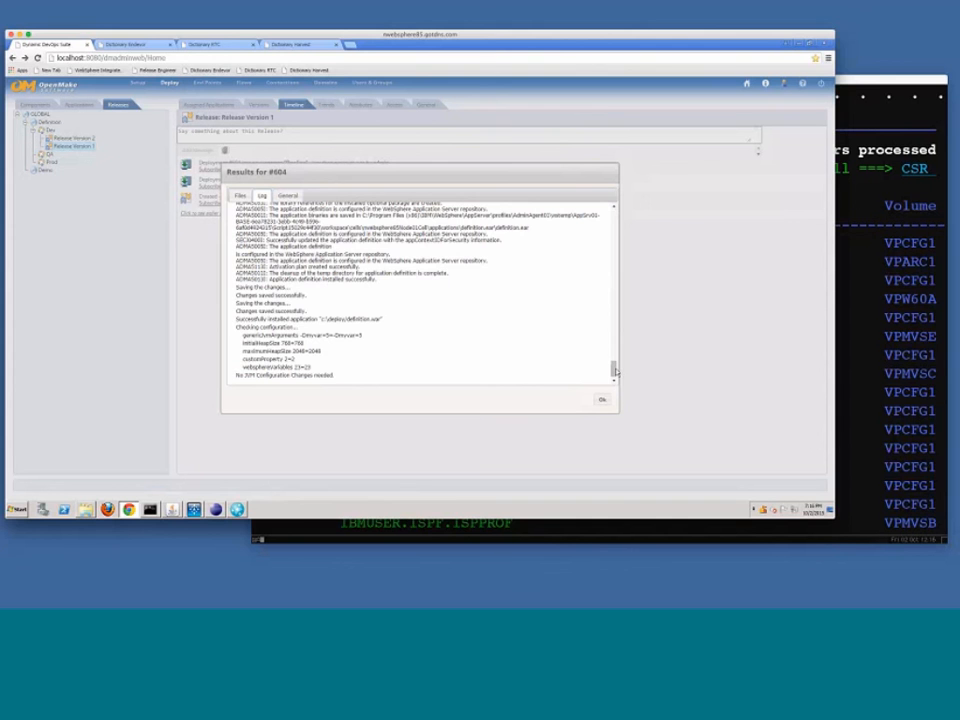
{"action": "left_click", "coordinate": [614, 206]}
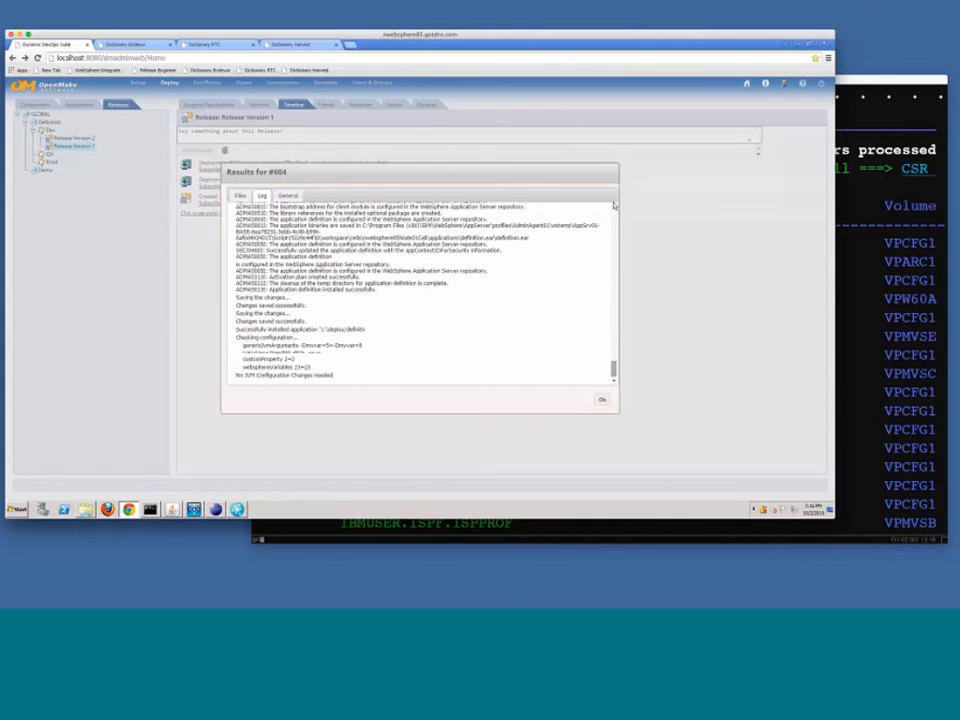
{"action": "scroll", "coordinate": [614, 206], "scroll_direction": "up", "scroll_amount": 15}
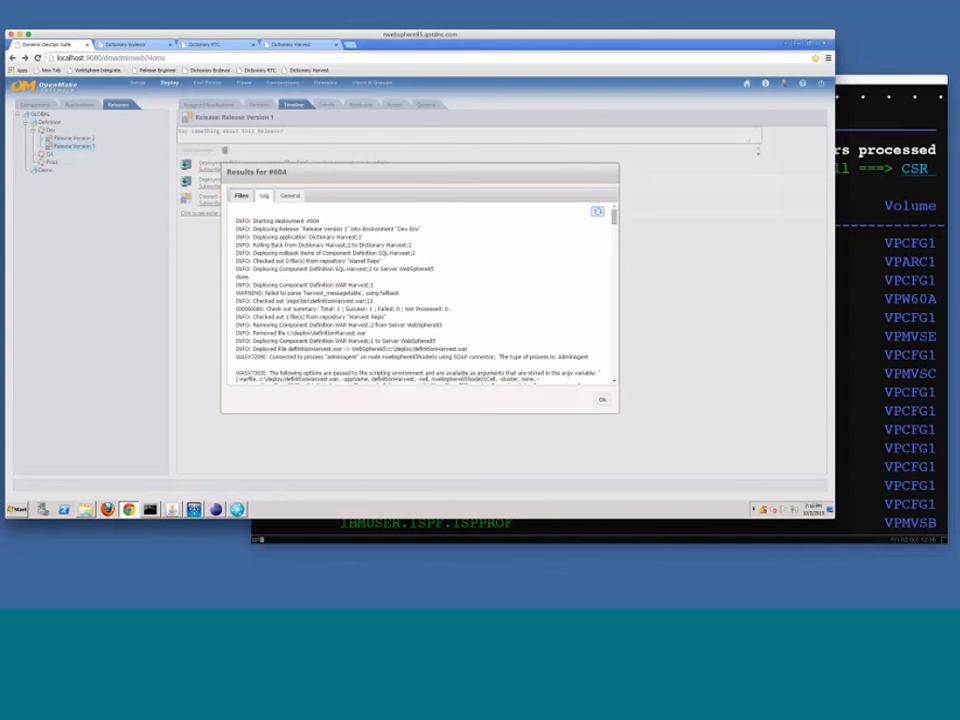
{"action": "left_click", "coordinate": [240, 194]}
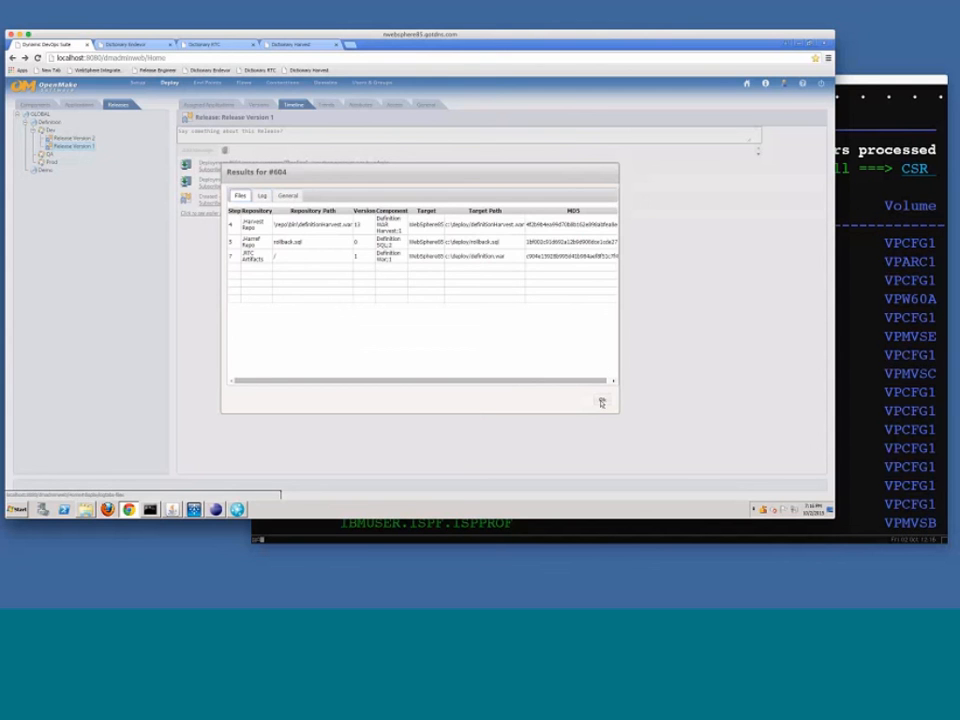
{"action": "left_click", "coordinate": [601, 403]}
Reopen the Release Version 1 deployment results and check its files, general details and log for the Endevor installation
{"action": "left_click", "coordinate": [233, 163]}
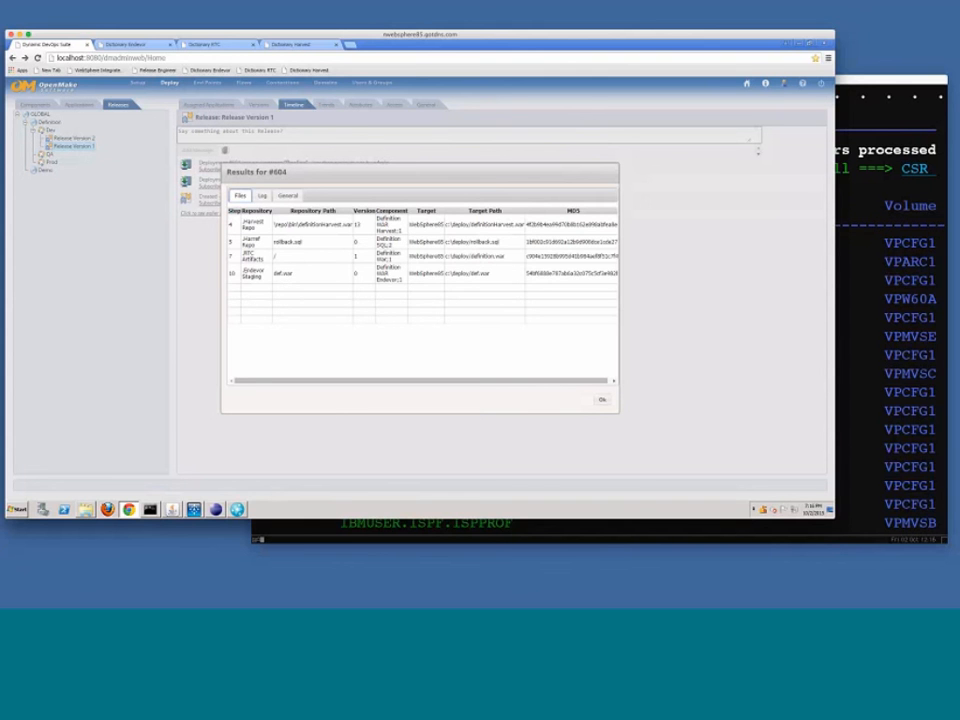
{"action": "left_click", "coordinate": [288, 196]}
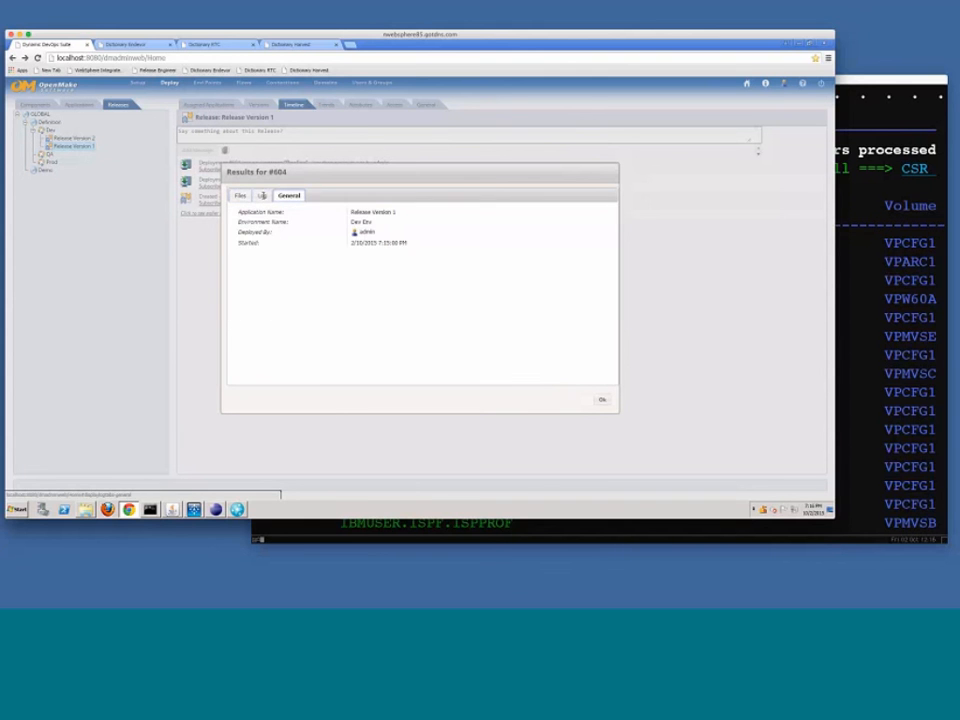
{"action": "left_click", "coordinate": [262, 196]}
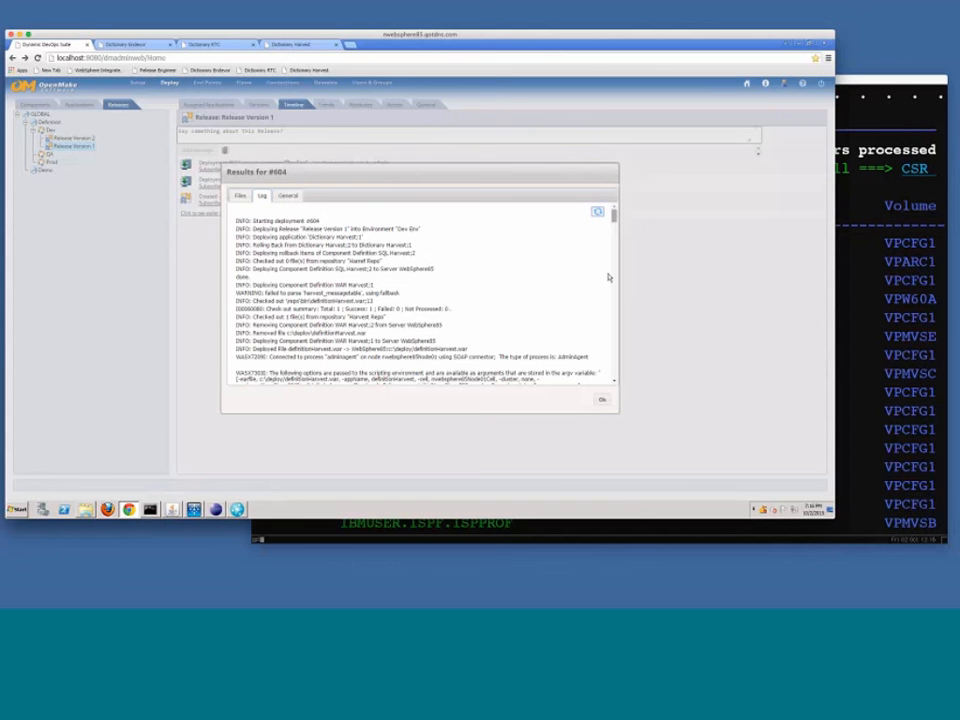
{"action": "scroll", "coordinate": [611, 340], "scroll_direction": "down", "scroll_amount": 15}
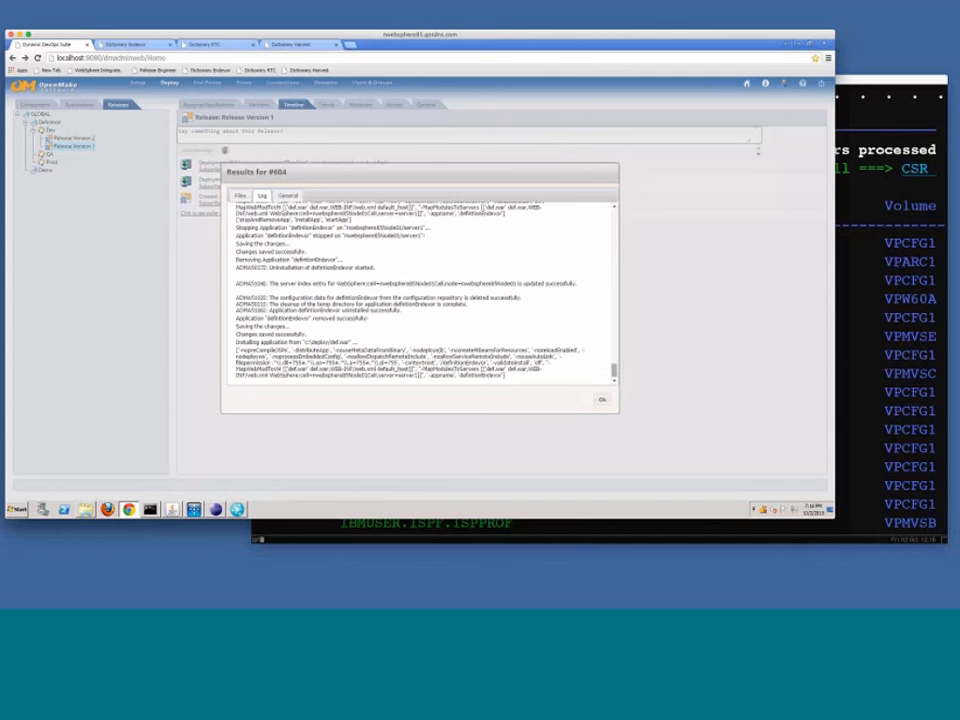
{"action": "left_click_drag", "start_coordinate": [615, 370], "coordinate": [613, 282]}
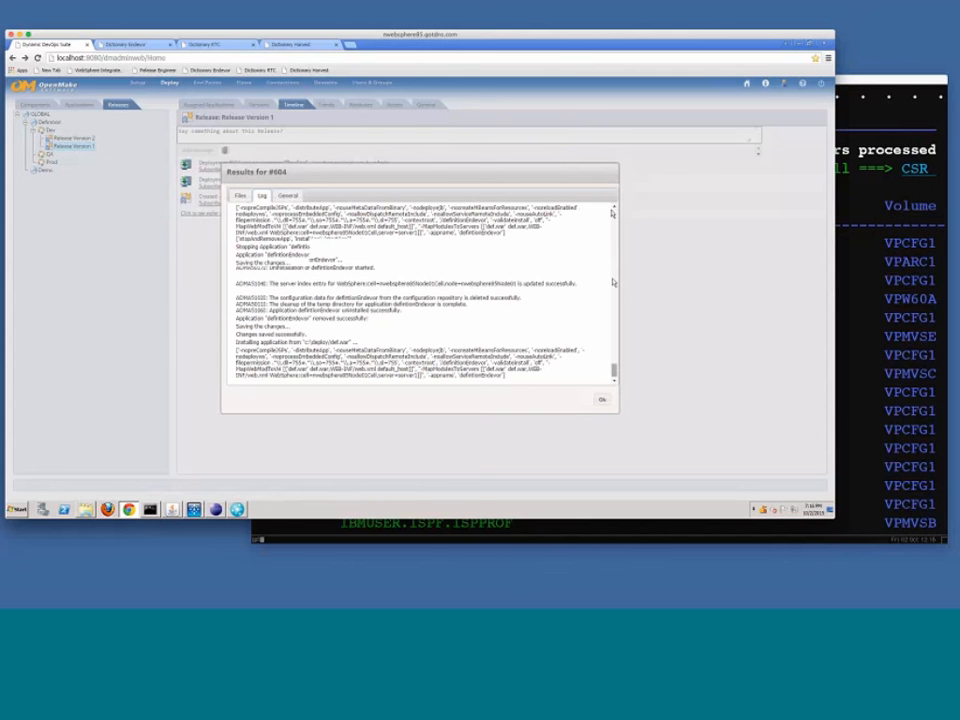
{"action": "left_click_drag", "start_coordinate": [612, 213], "coordinate": [613, 208]}
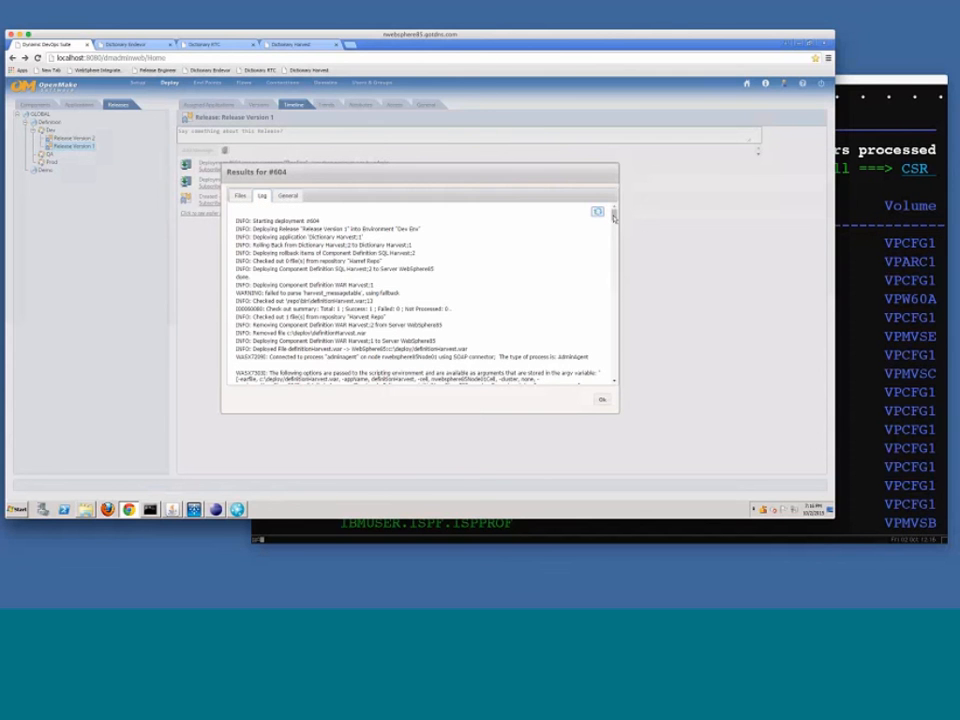
{"action": "left_click_drag", "start_coordinate": [612, 336], "coordinate": [613, 391]}
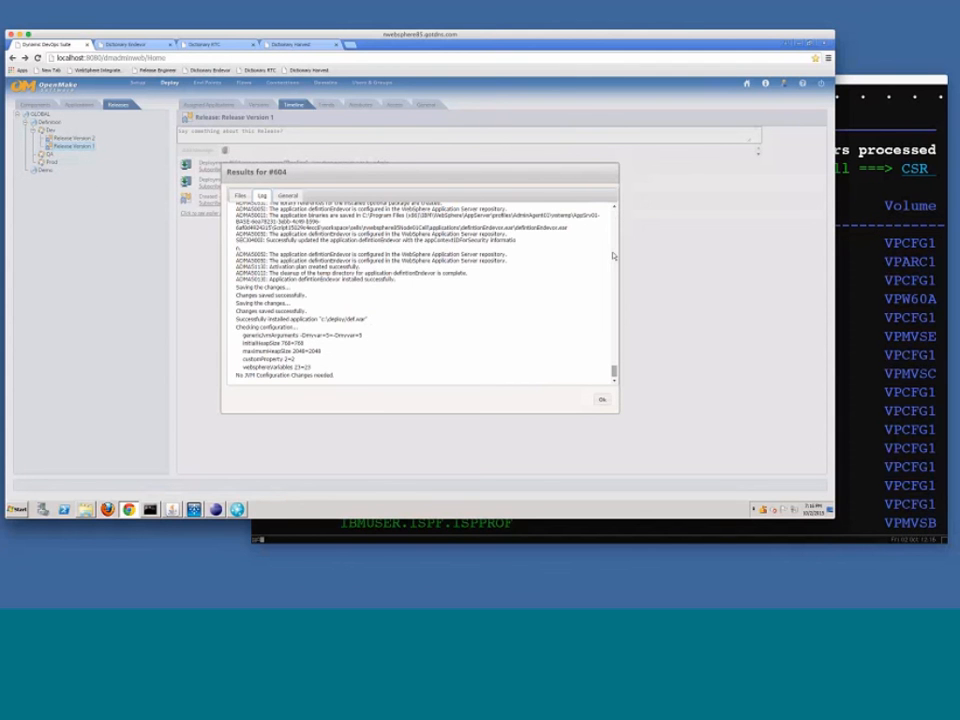
{"action": "left_click_drag", "start_coordinate": [614, 256], "coordinate": [600, 212]}
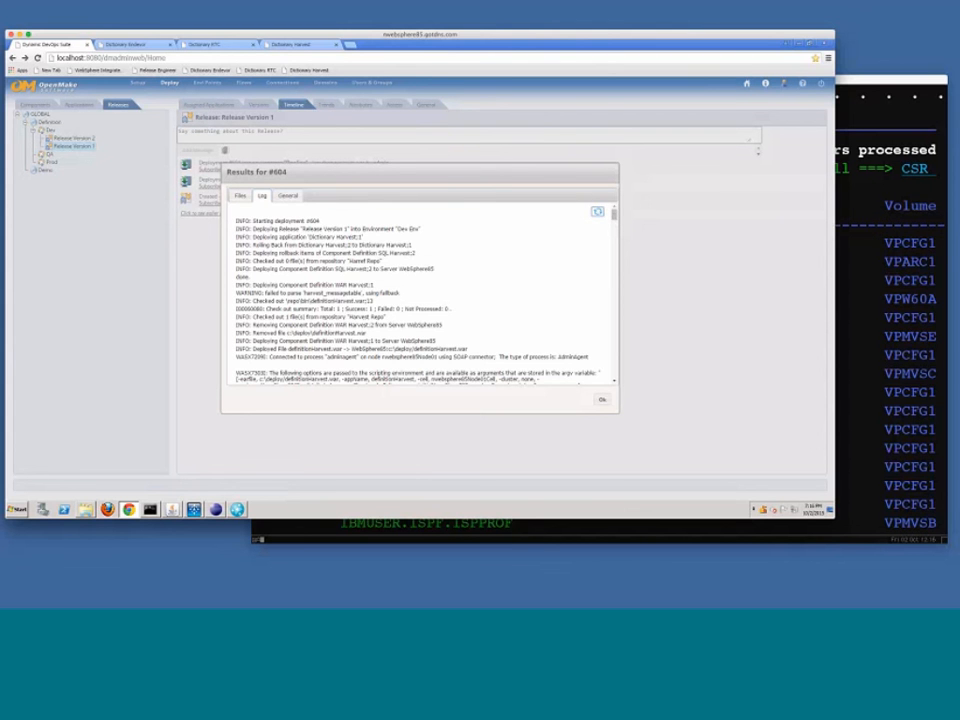
{"action": "left_click_drag", "start_coordinate": [614, 214], "coordinate": [613, 392]}
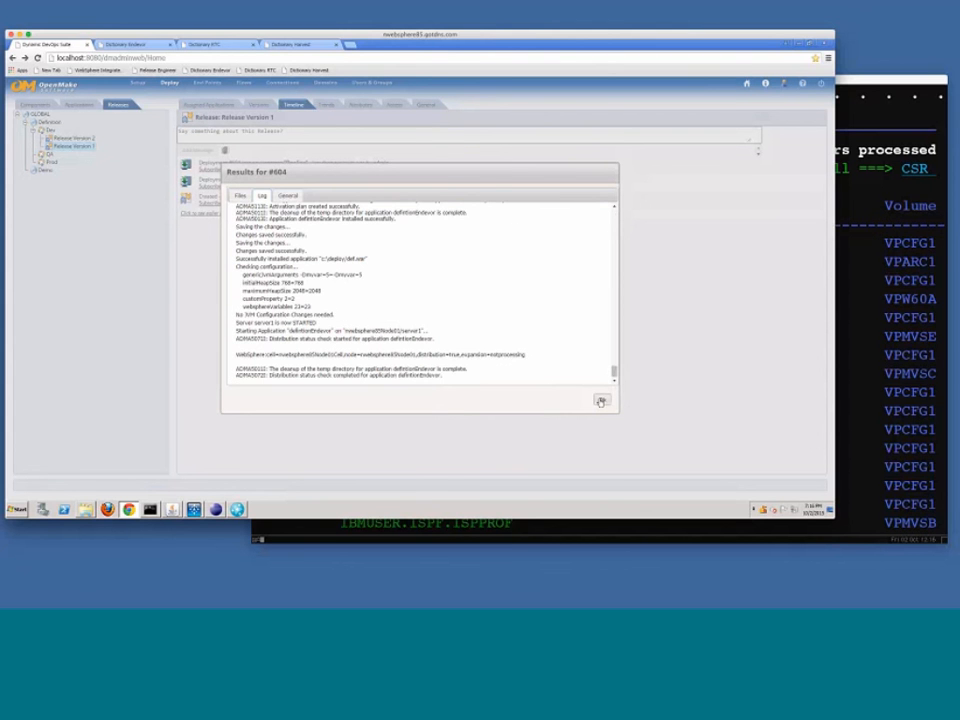
{"action": "left_click", "coordinate": [601, 401]}
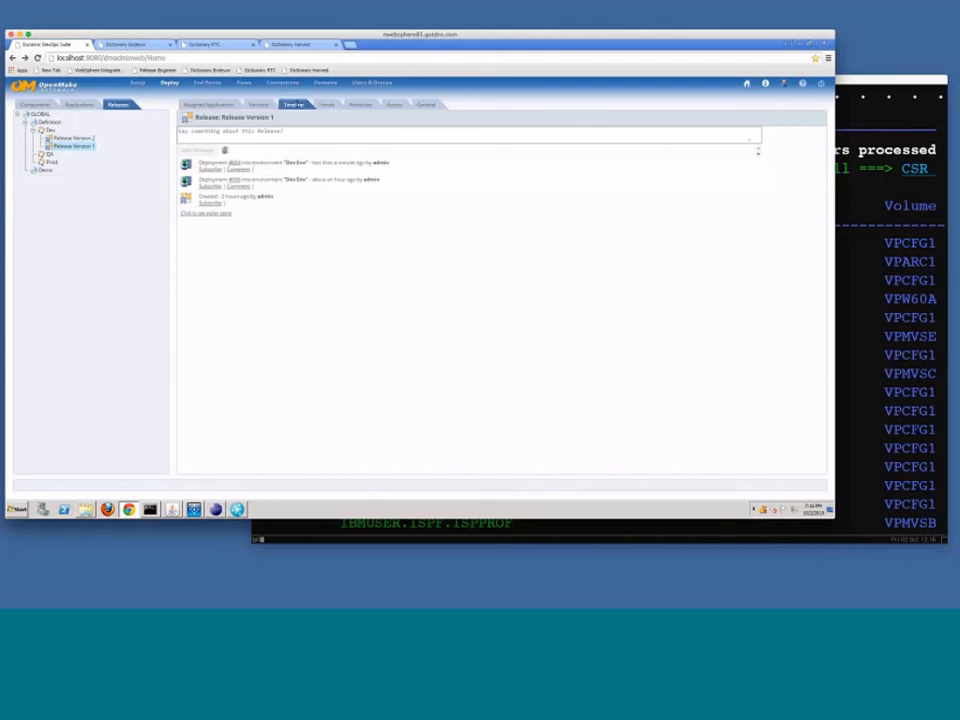
Check the finish time and exit status in the Release Version 1 deployment's general details
{"action": "left_click", "coordinate": [234, 162]}
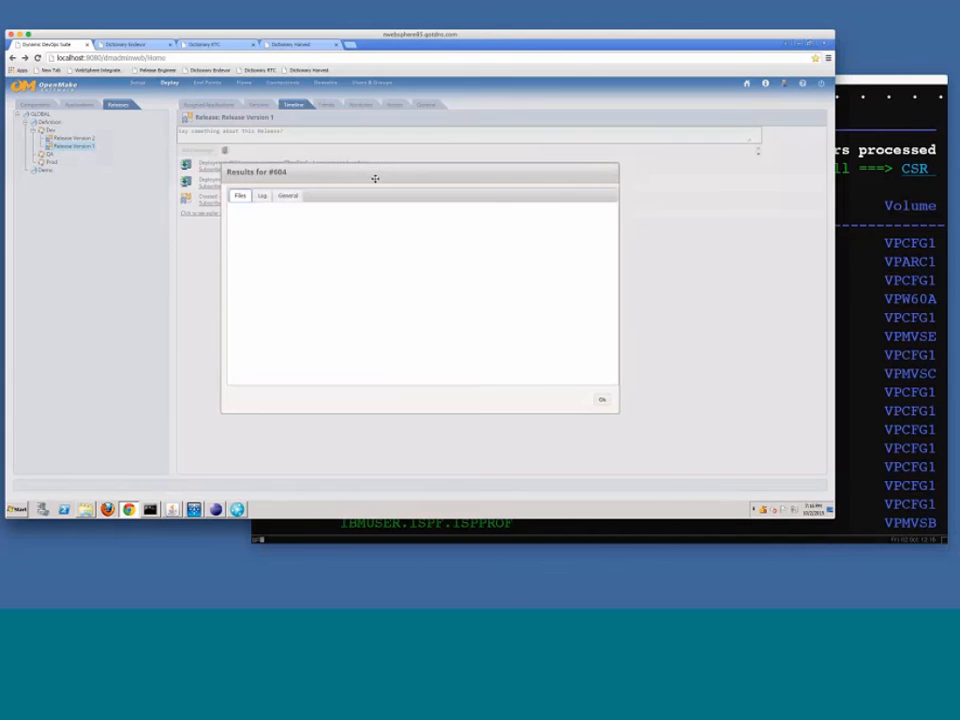
{"action": "left_click", "coordinate": [286, 196]}
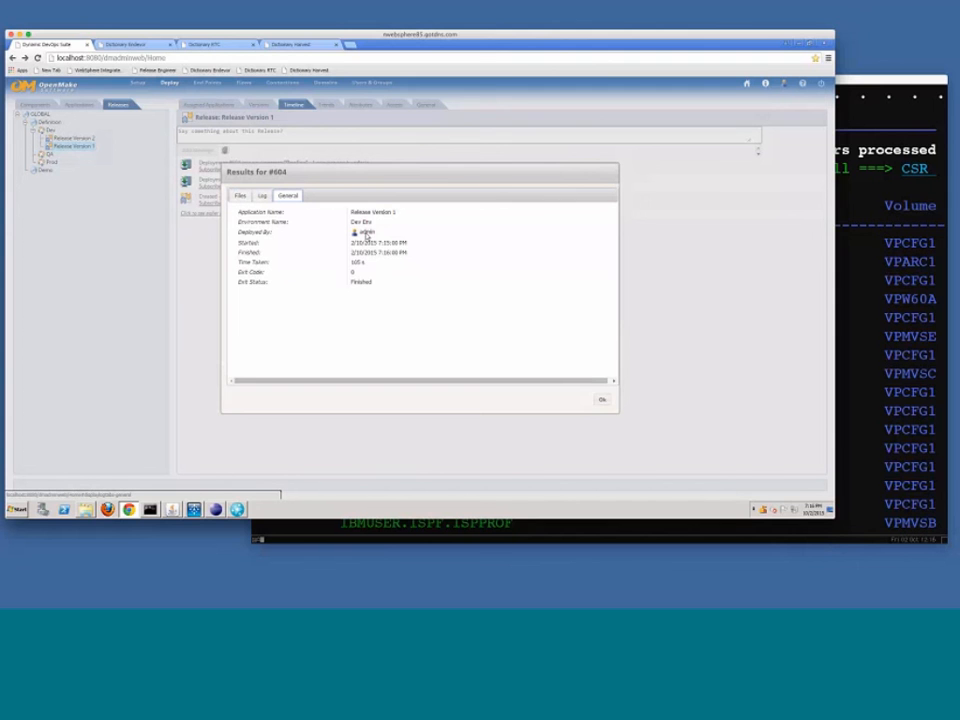
{"action": "left_click", "coordinate": [601, 399]}
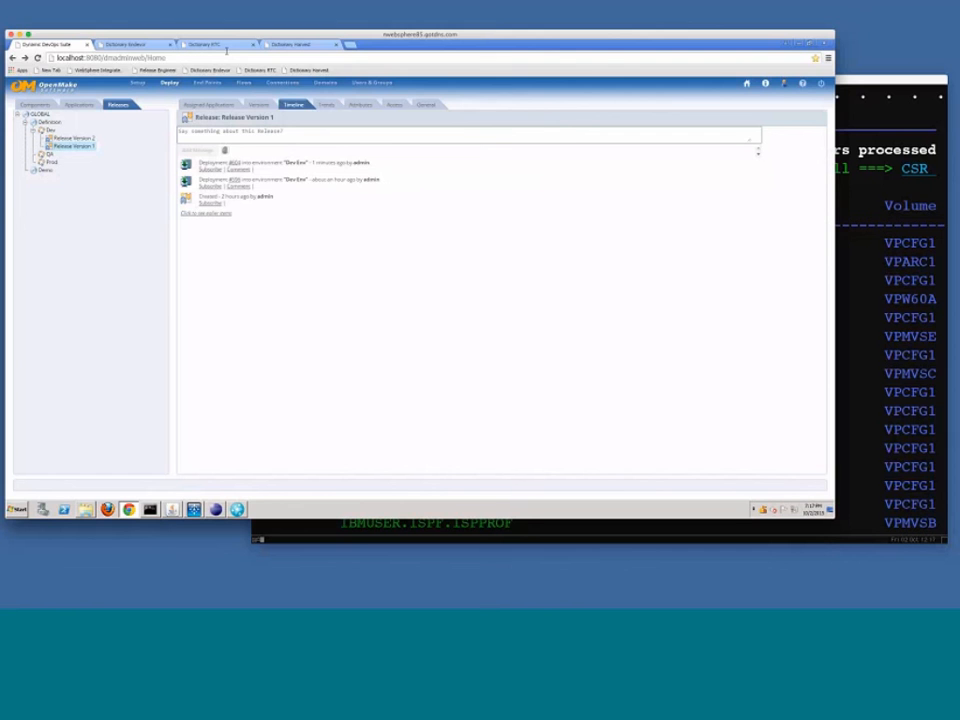
Reload the Endevor, RTC and Harvest dictionary pages to check their version headings after the rollback
{"action": "left_click", "coordinate": [130, 44]}
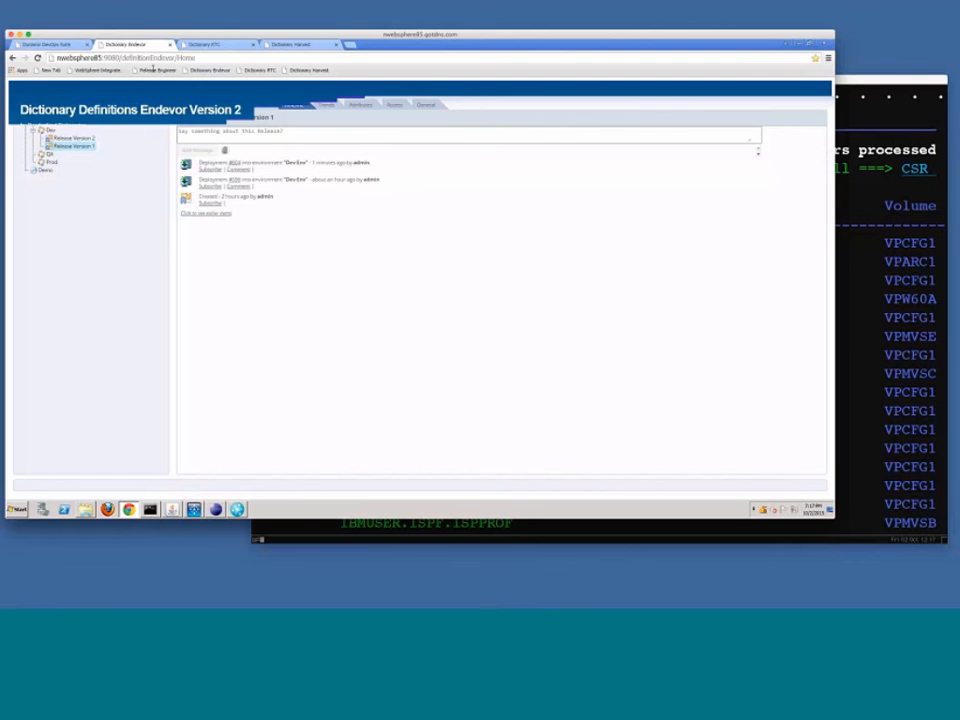
{"action": "left_click", "coordinate": [38, 58]}
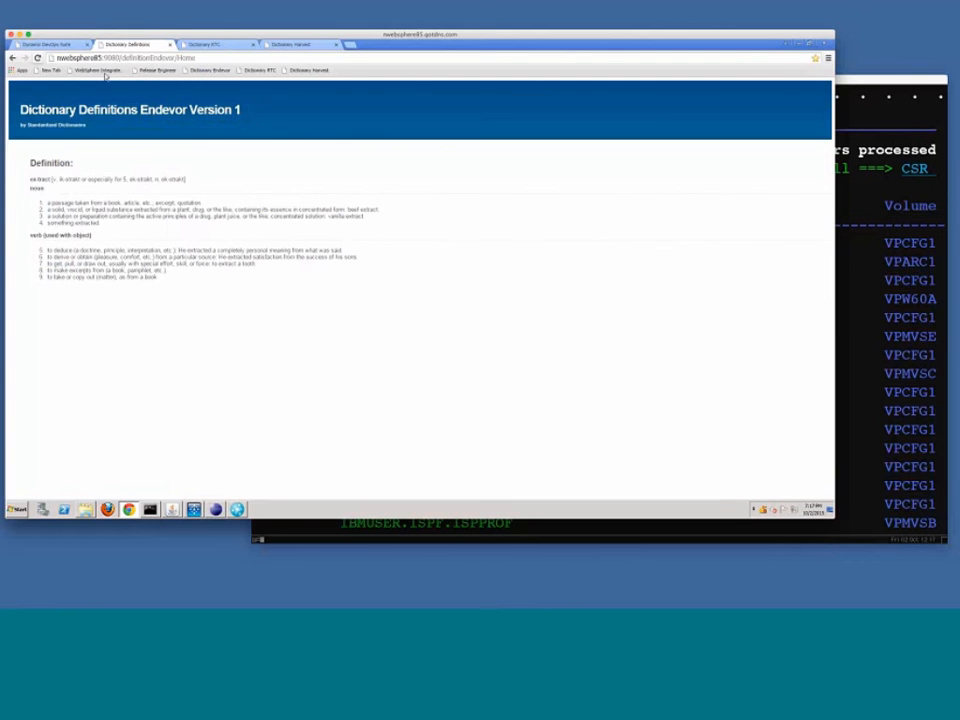
{"action": "left_click", "coordinate": [215, 47]}
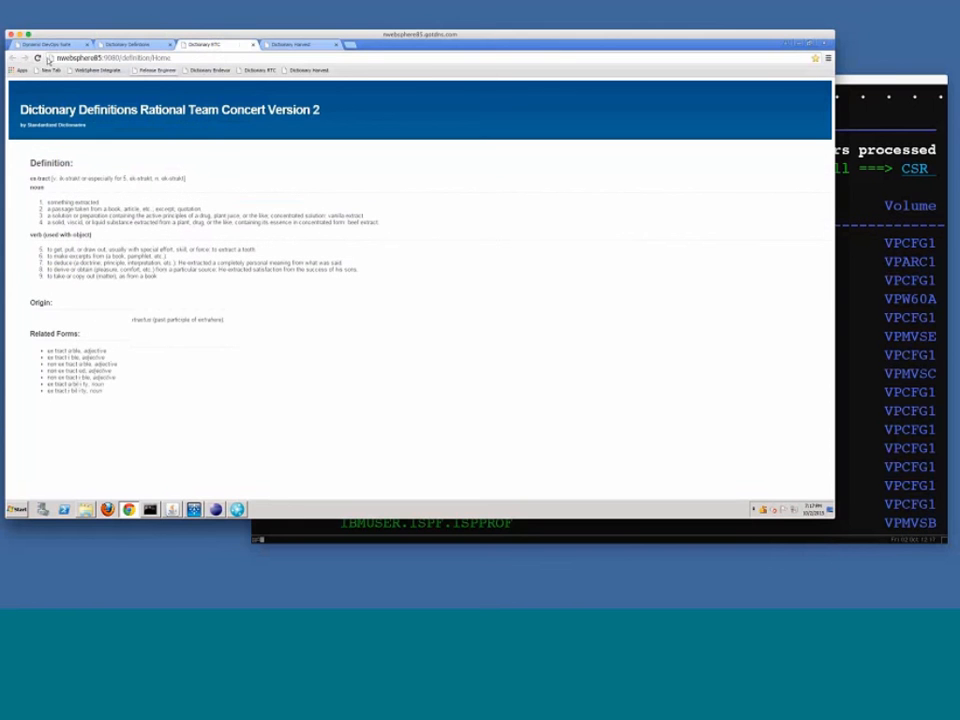
{"action": "left_click", "coordinate": [294, 46]}
{"action": "left_click", "coordinate": [38, 59]}
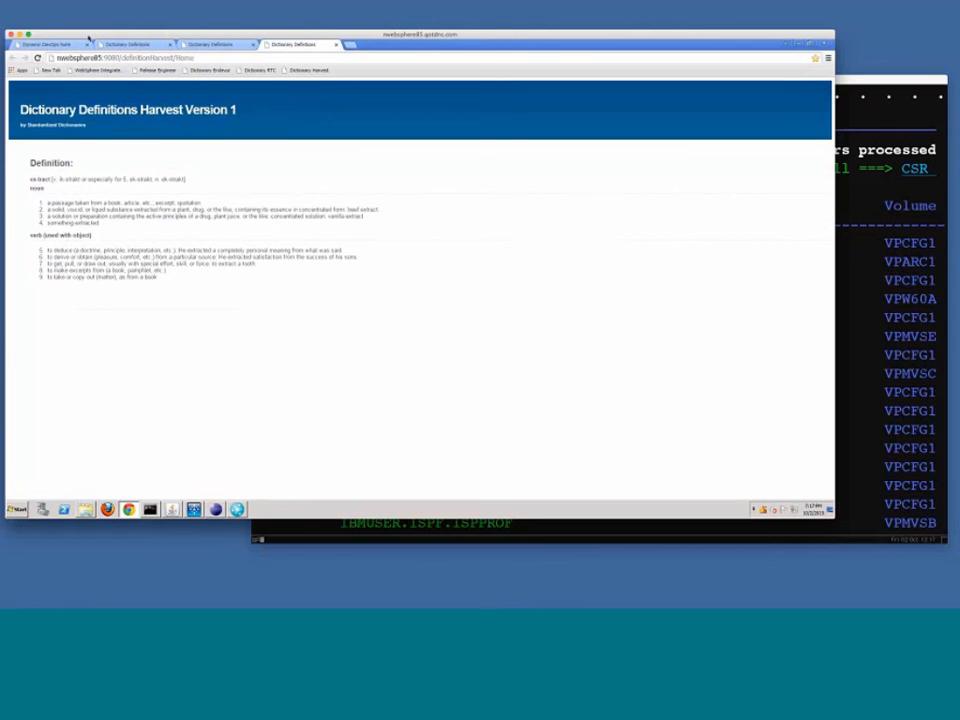
View the applications assigned to Release Version 2 and display the tree of applications in the Definition domain
{"action": "left_click", "coordinate": [89, 40]}
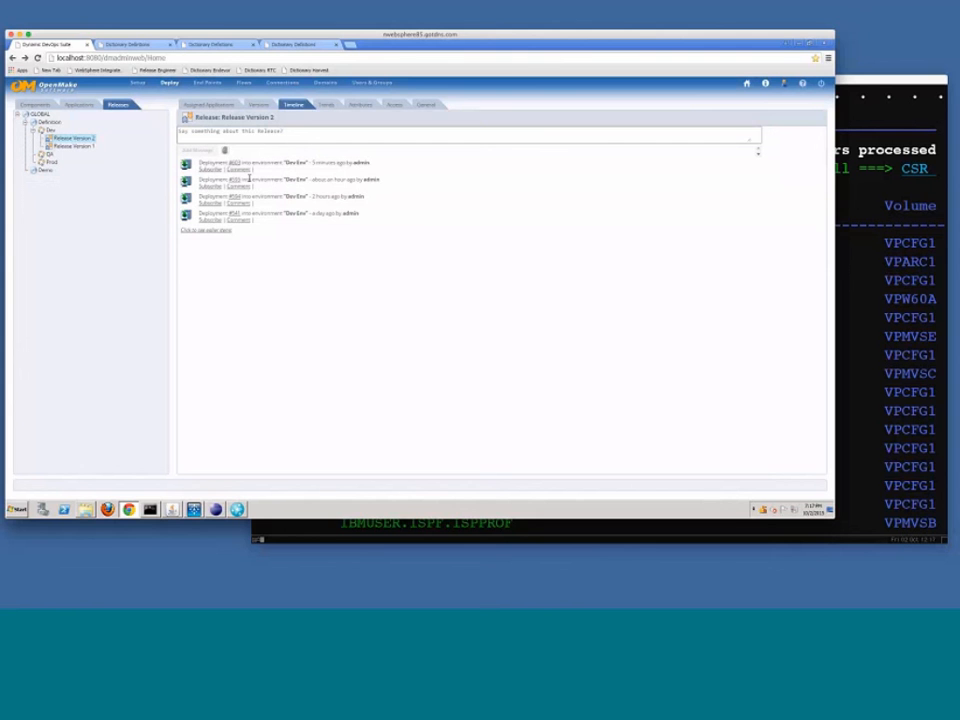
{"action": "left_click", "coordinate": [222, 106]}
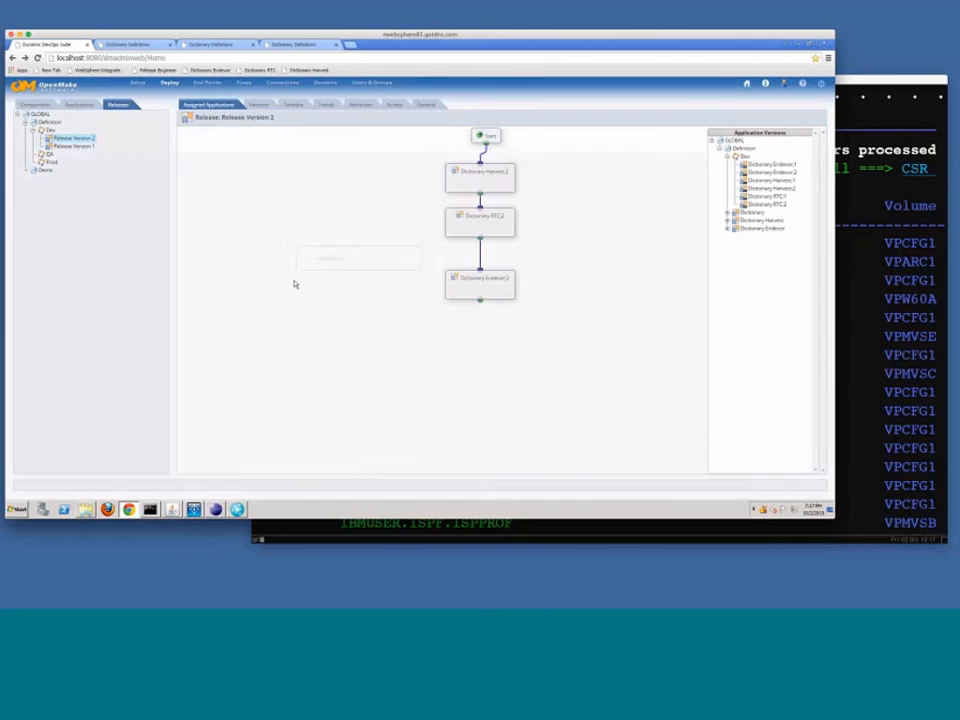
{"action": "left_click", "coordinate": [79, 105]}
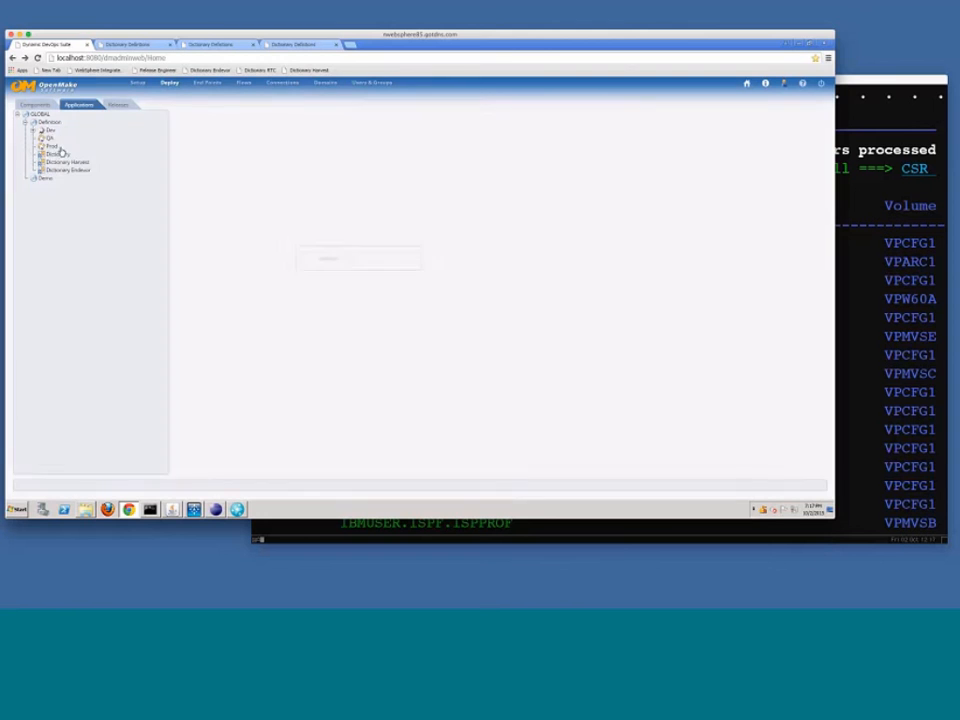